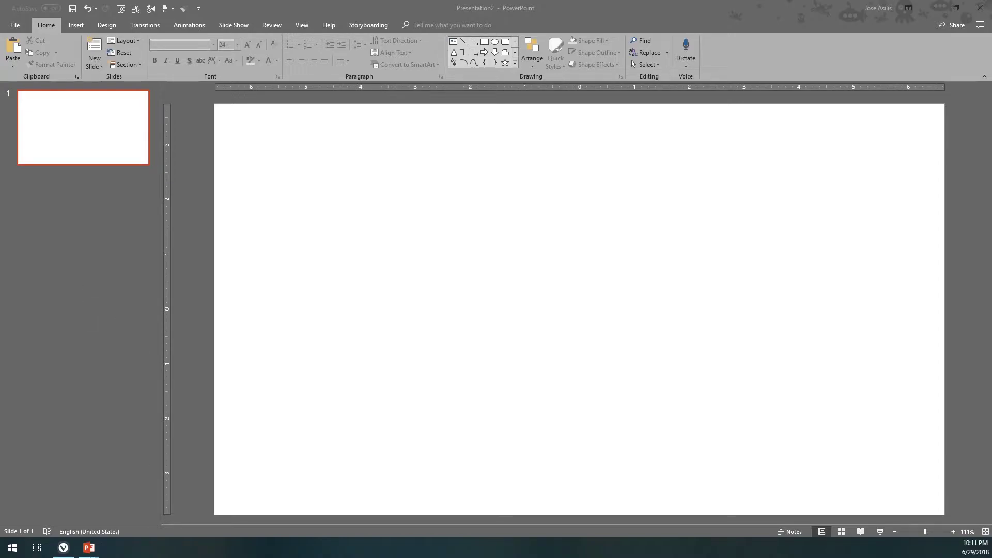
- Switch to ParkPay Presentation.pptx and play the slide show from slide 7 to examine its section navigation bar
left_click(88, 548)
left_click(278, 498)
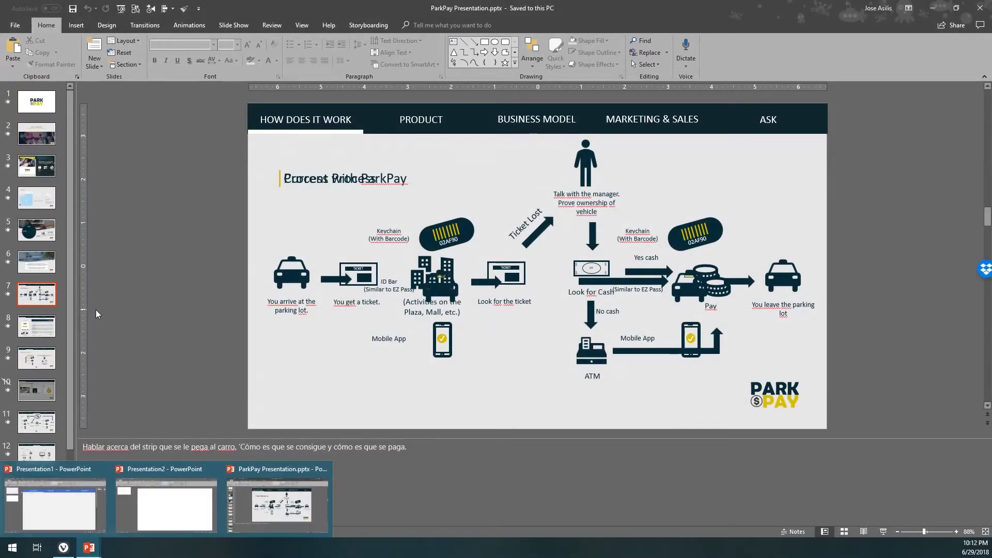
key("shift+F5")
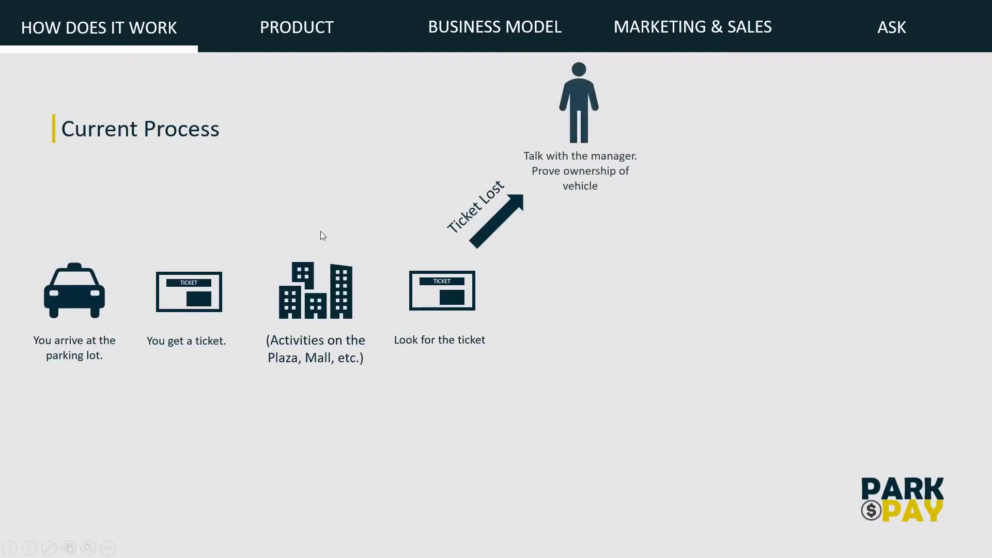
left_click(442, 183)
left_click(442, 187)
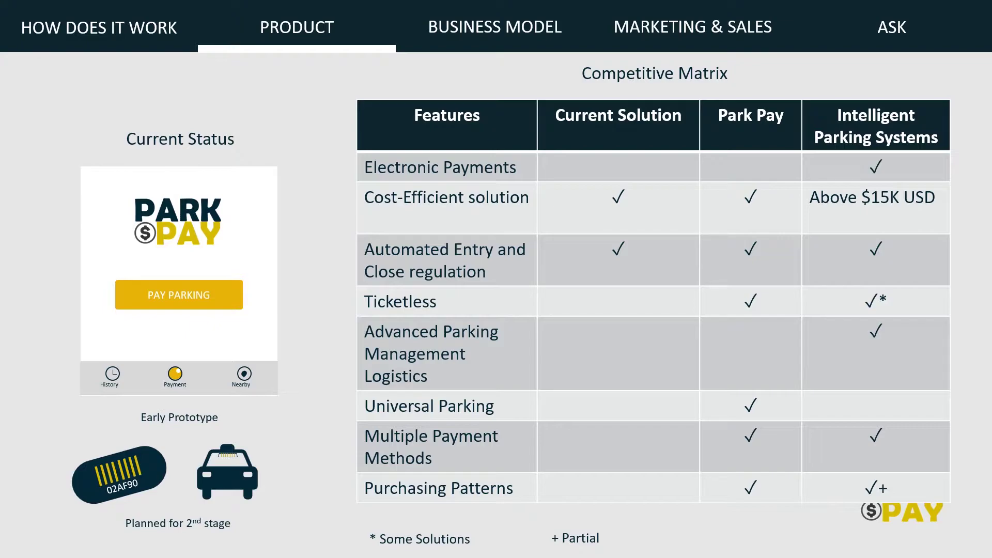
key("Right")
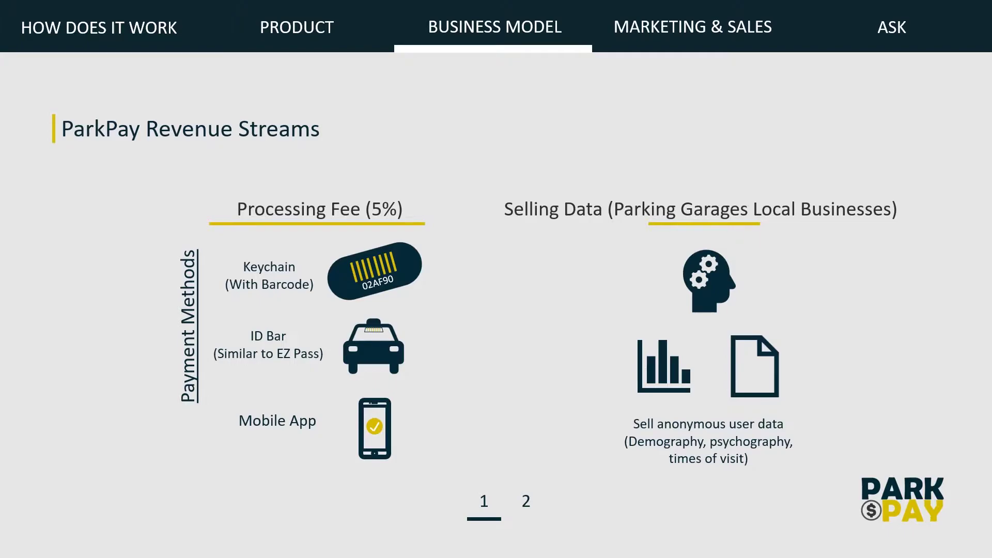
key("Right")
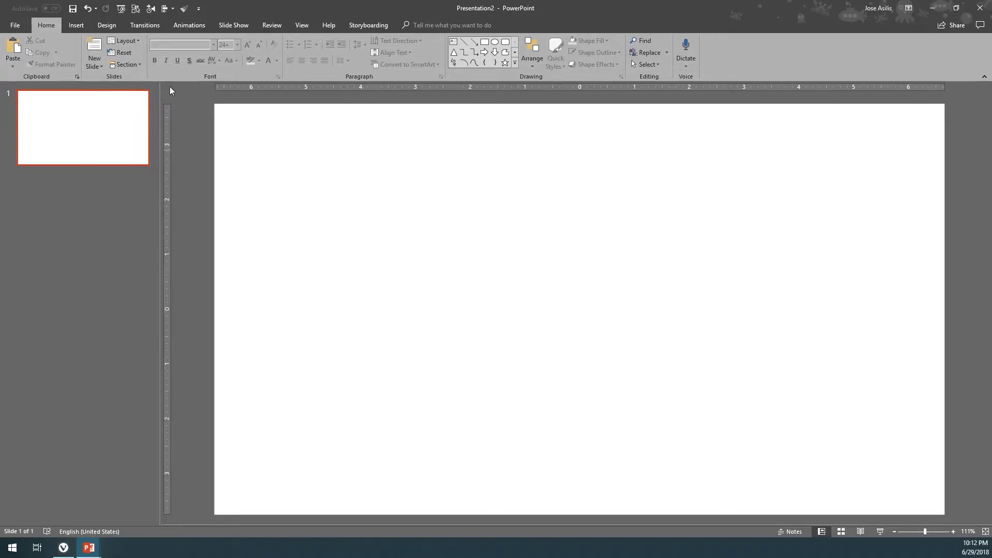
- Insert a new layout in the slide master of Presentation2 and delete all its placeholders
left_click(302, 24)
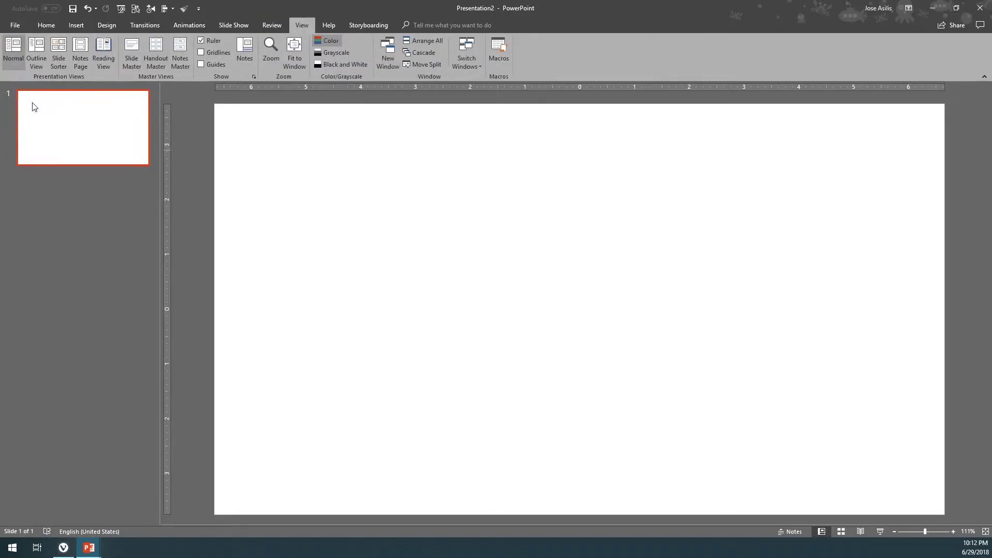
left_click(133, 50)
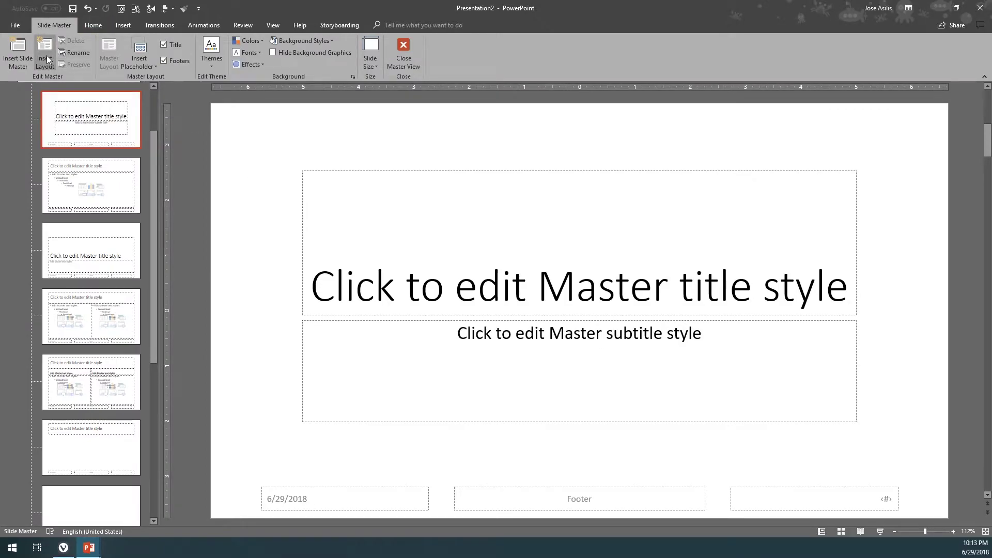
left_click(46, 58)
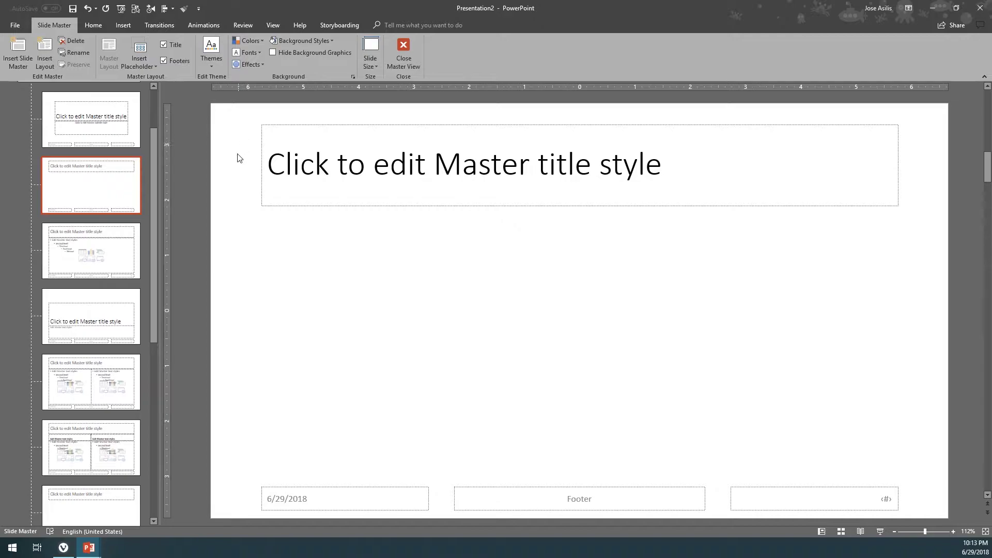
key("ctrl+a")
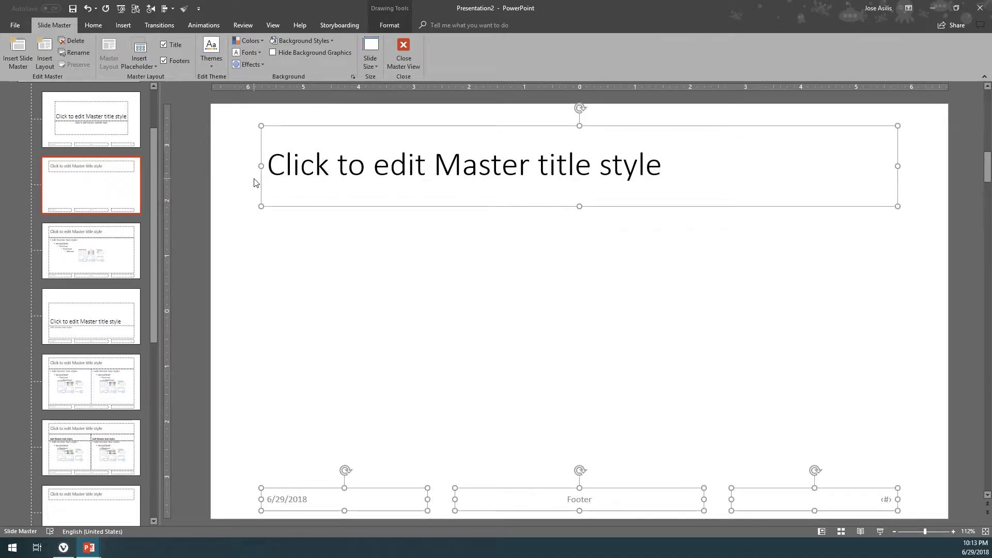
key("Delete")
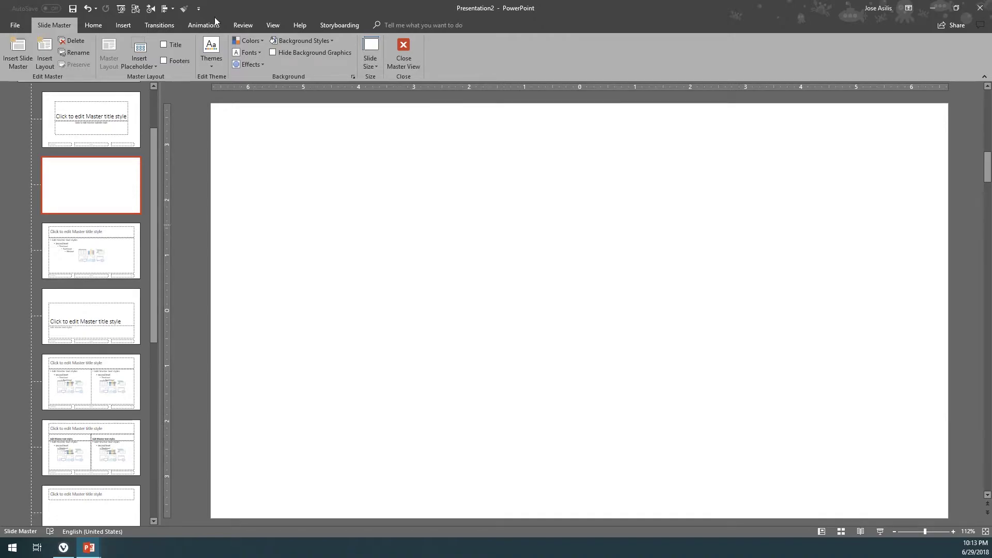
- Draw a thin rectangle across the full width of the blank layout's upper edge as a navigation bar
left_click(132, 23)
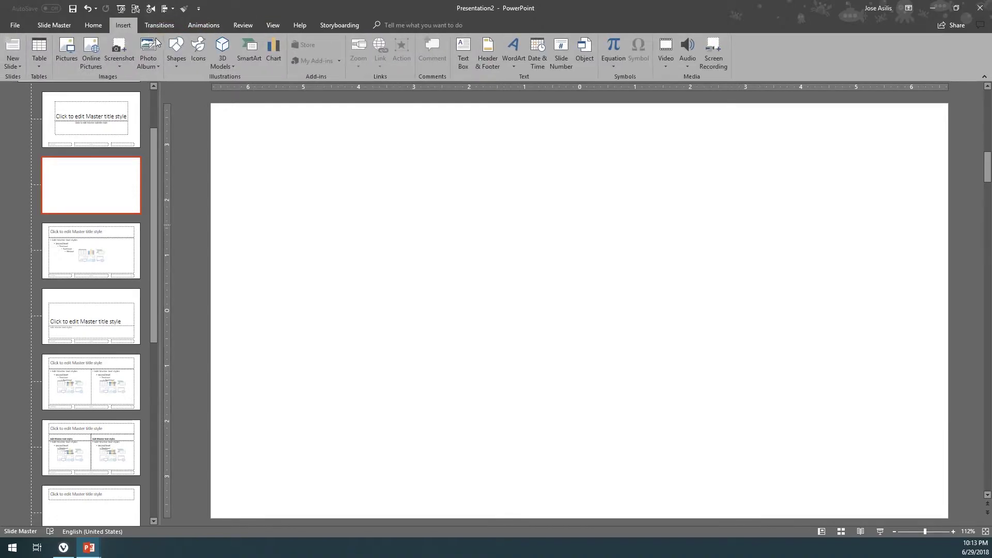
left_click(176, 54)
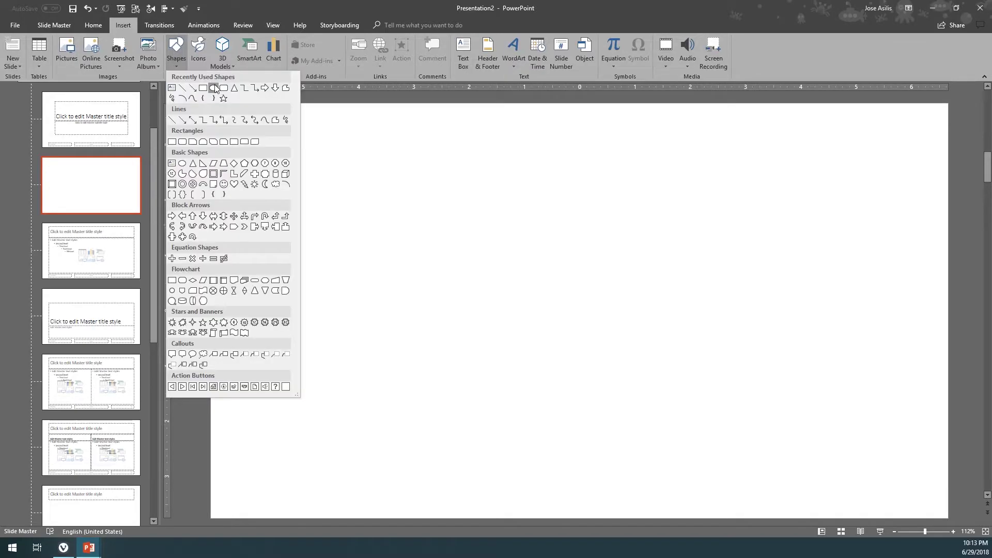
left_click(203, 87)
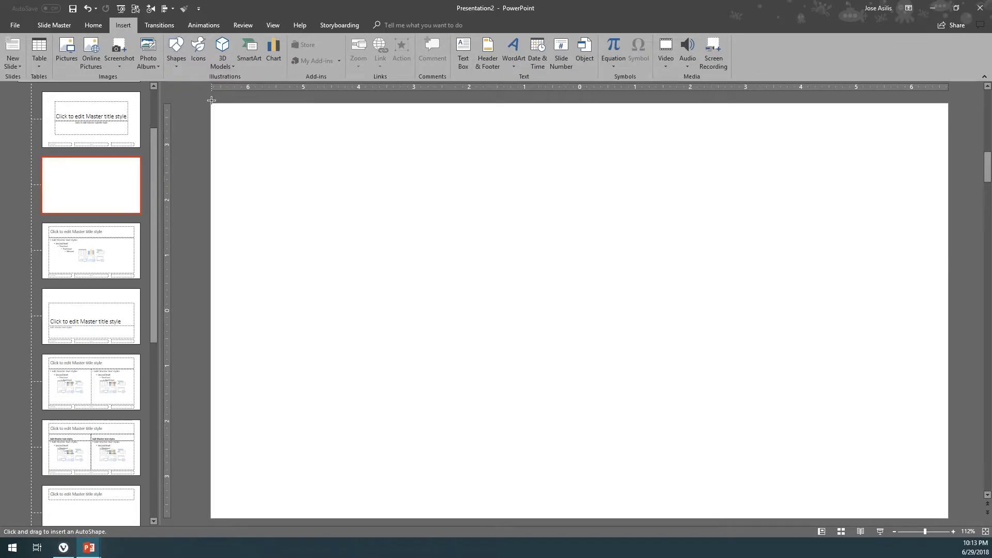
left_click_drag(209, 108, 948, 142)
left_click(325, 168)
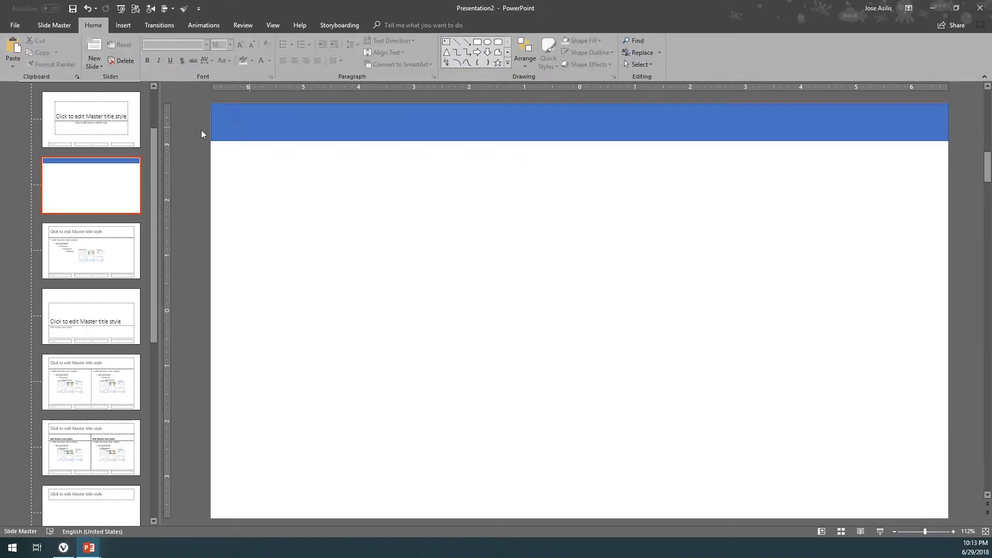
- Add a text box reading ADVANTAGES near the left end of the blue bar
left_click(123, 24)
left_click(176, 52)
left_click(173, 89)
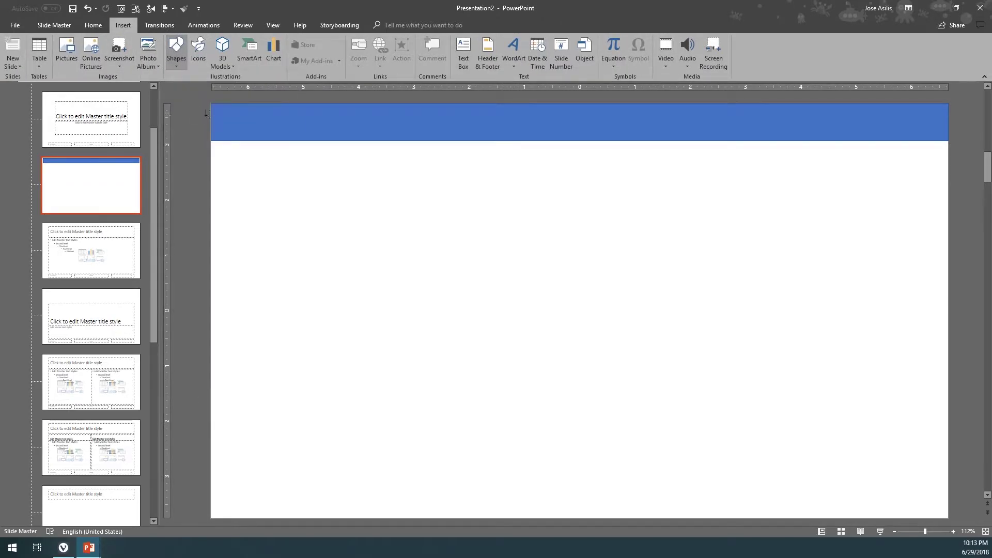
left_click_drag(225, 103, 379, 138)
right_click(261, 119)
left_click(290, 182)
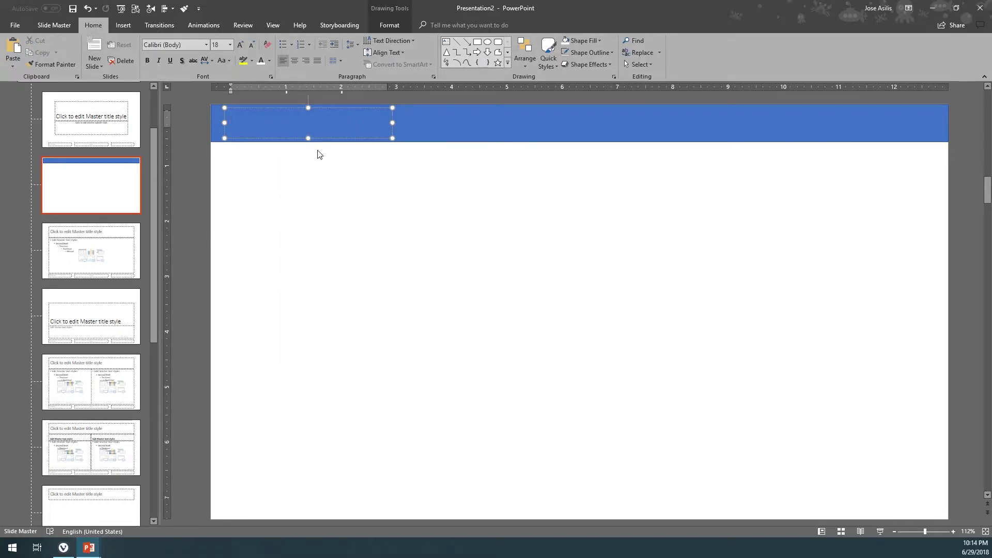
type("ADVAN")
type("T")
key("BackSpace")
type("ANTAGES")
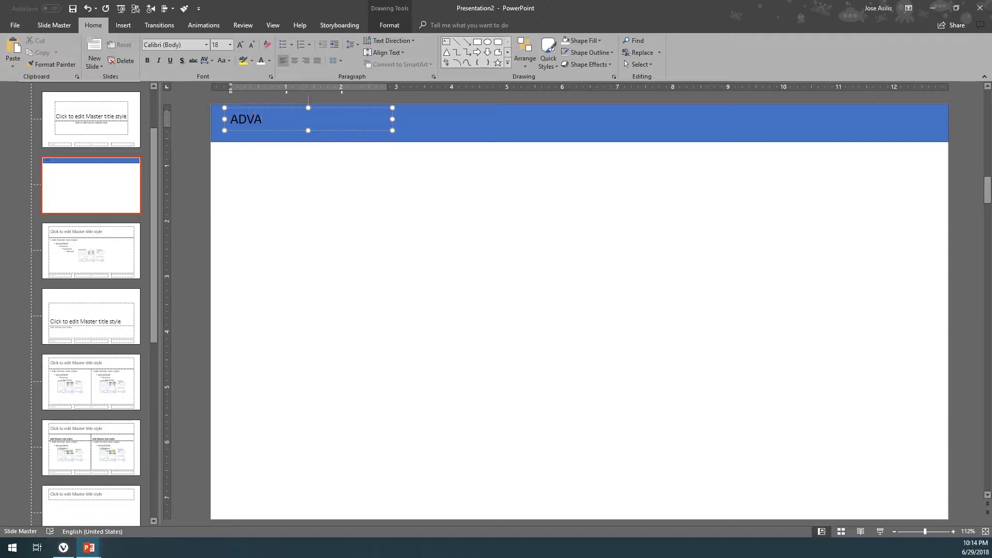
- Format the ADVANTAGES label as centred white text and centre its box vertically on the bar
left_click(295, 61)
key("ctrl+a")
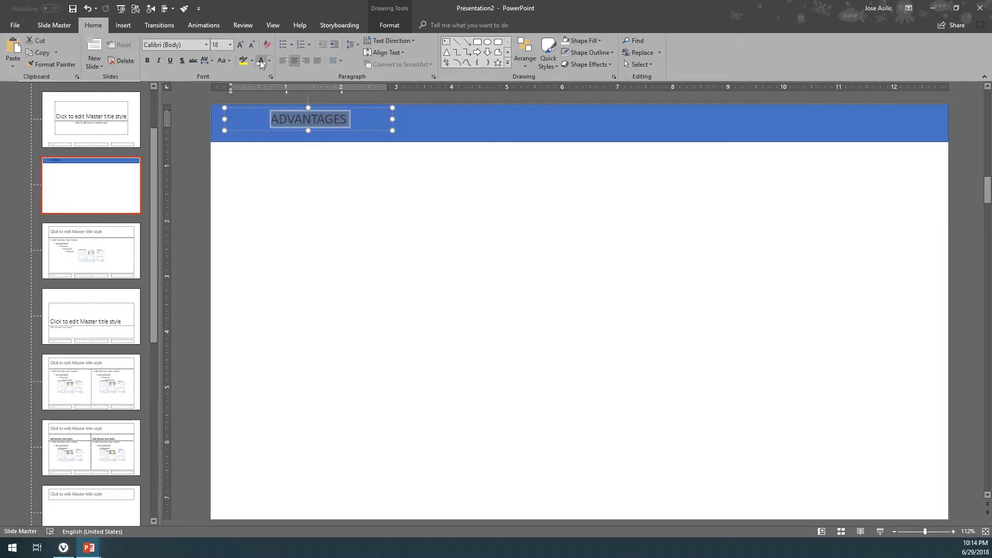
left_click(301, 130)
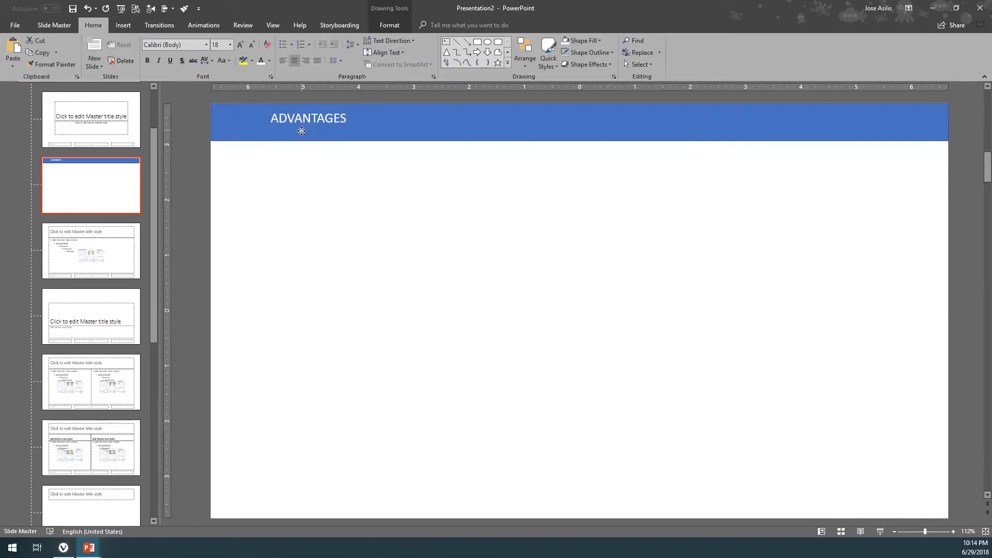
left_click(302, 132)
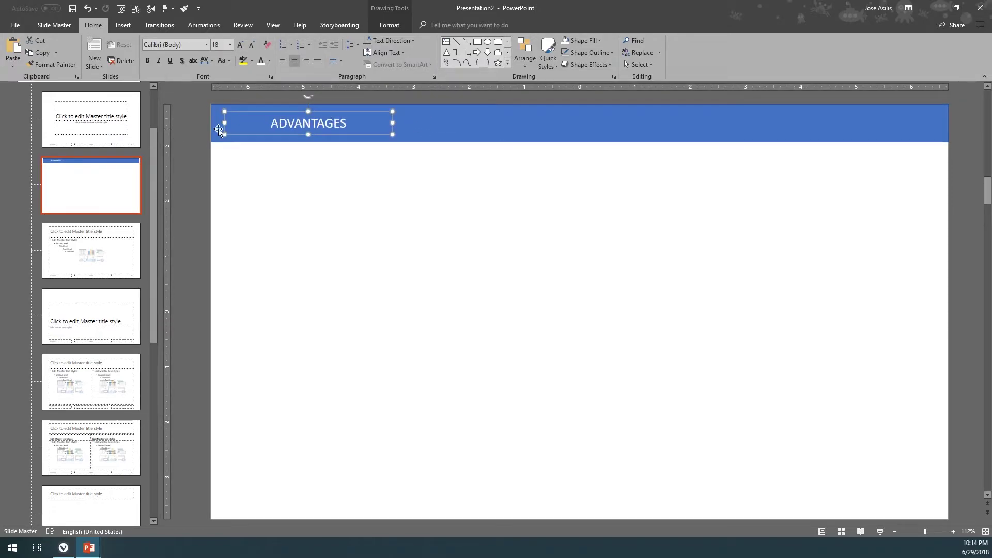
left_click(434, 132, "shift")
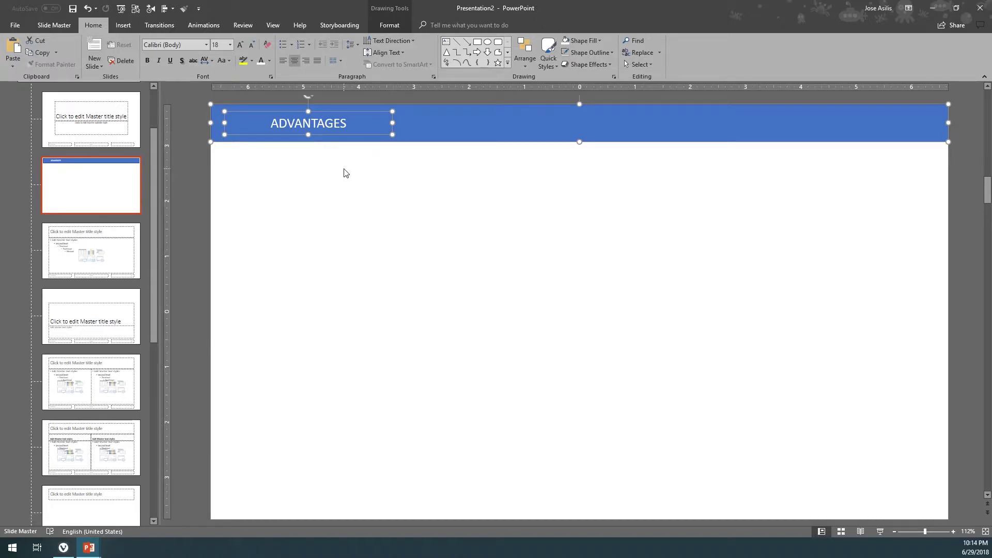
left_click(321, 175)
- Duplicate the ADVANTAGES label three times and place the copies in a row along the bar
left_click(303, 136)
left_click(299, 136)
key("ctrl+c")
key("ctrl+v")
left_click_drag(302, 139, 542, 138)
key("ctrl+v")
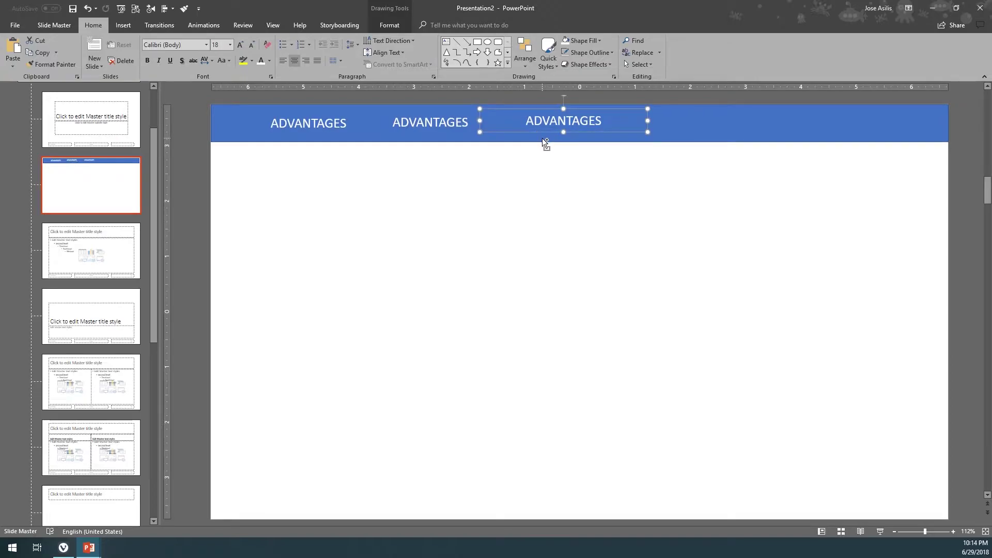
key("ctrl+v")
left_click_drag(527, 140, 652, 132)
- Change the text of the three copied labels to BENEFITS, FEATURES and PRICING, from left to right
left_click(399, 128)
double_click(405, 129)
type("BENEFITS")
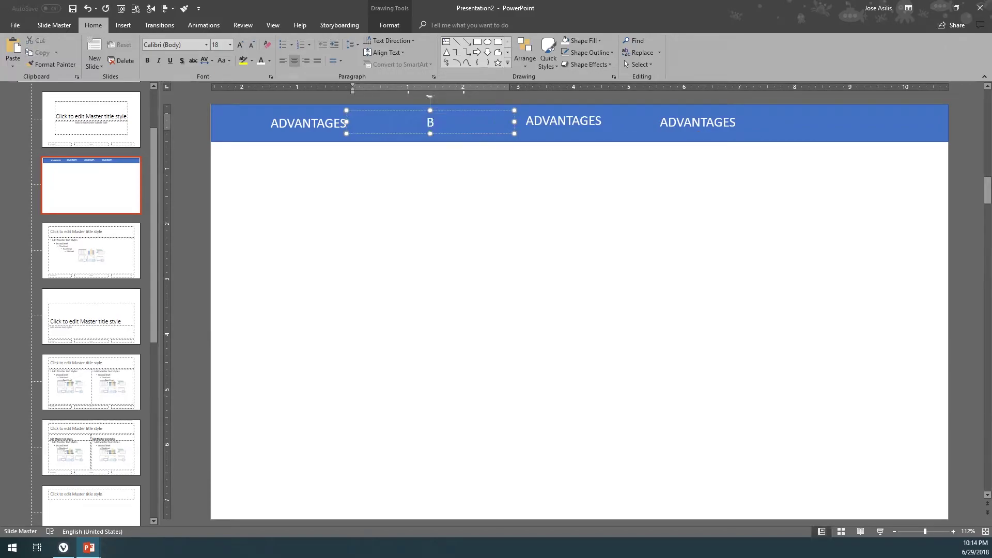
left_click(557, 132)
double_click(557, 126)
type("FEATURES")
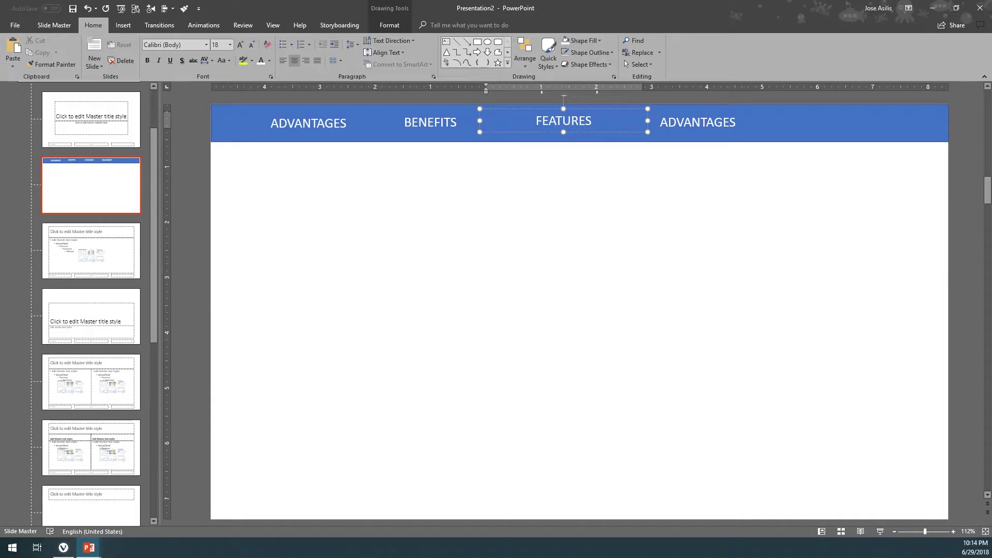
left_click(686, 125)
double_click(686, 125)
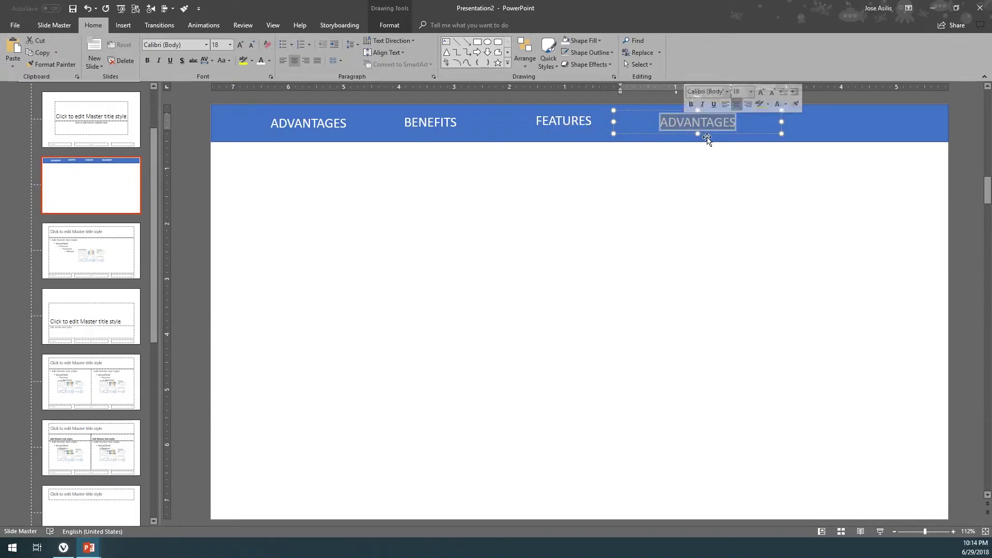
type("PRICING")
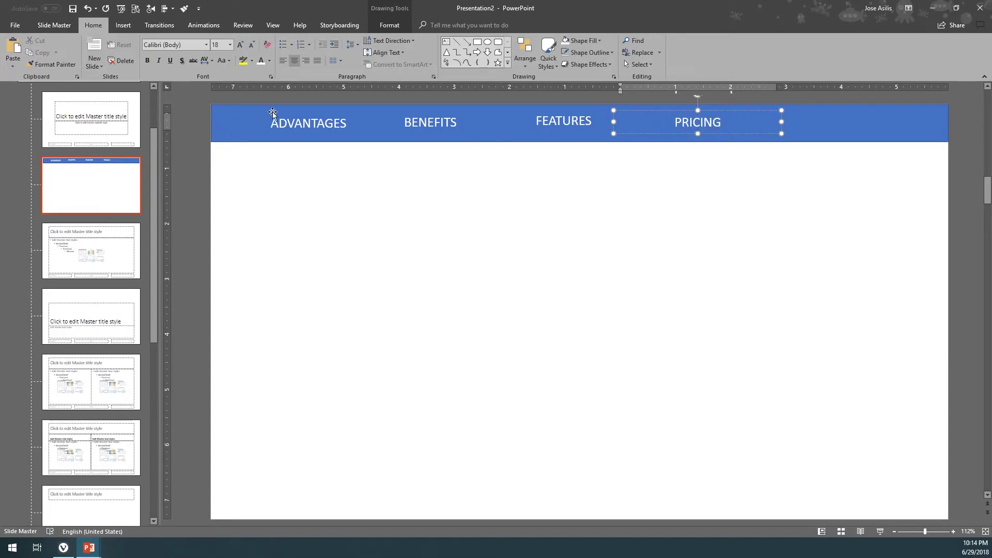
- Replace the first label's text with COMPARE
left_click(303, 124)
double_click(303, 124)
key("BackSpace")
type("COMP{AR")
key("BackSpace")
key("BackSpace")
key("BackSpace")
type("ARE")
left_click(342, 151)
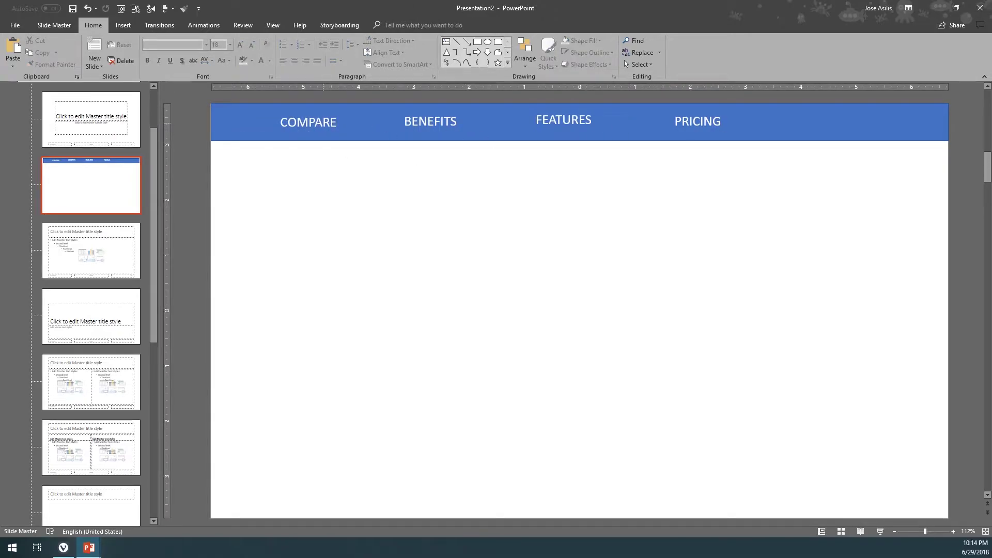
- Select all four navigation labels and distribute them horizontally across the slide
left_click(310, 124)
left_click(413, 123, "shift")
left_click(553, 127, "shift")
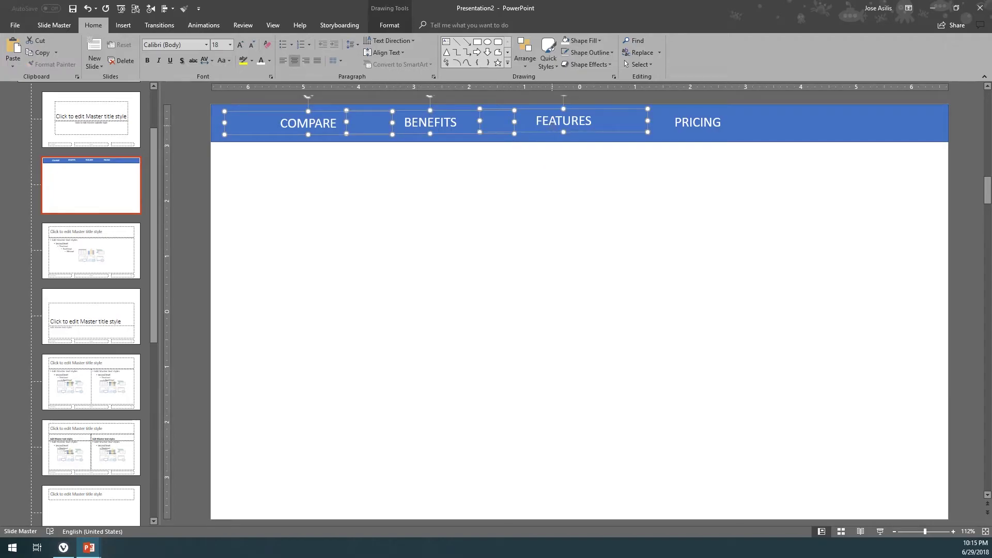
left_click(695, 124, "shift")
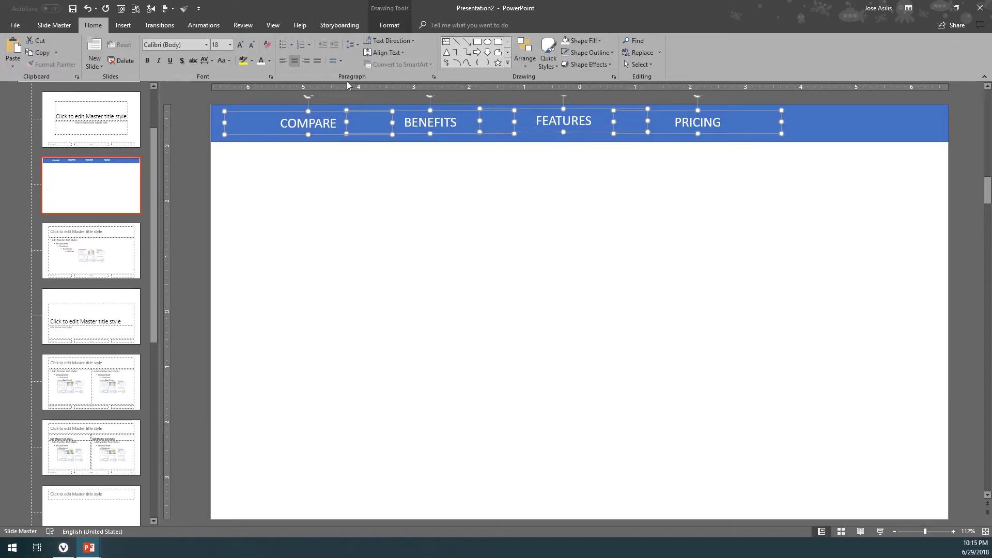
left_click(525, 51)
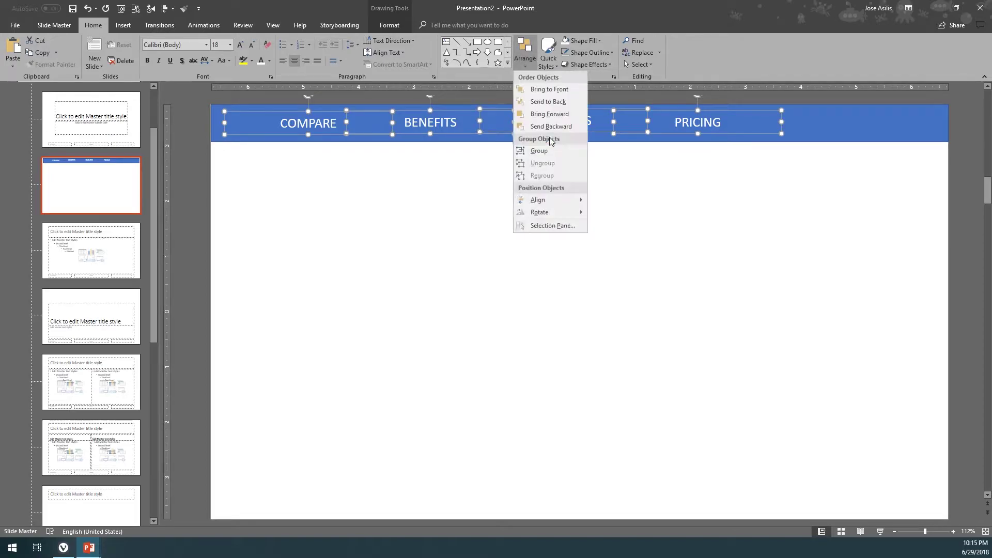
mouse_move(556, 199)
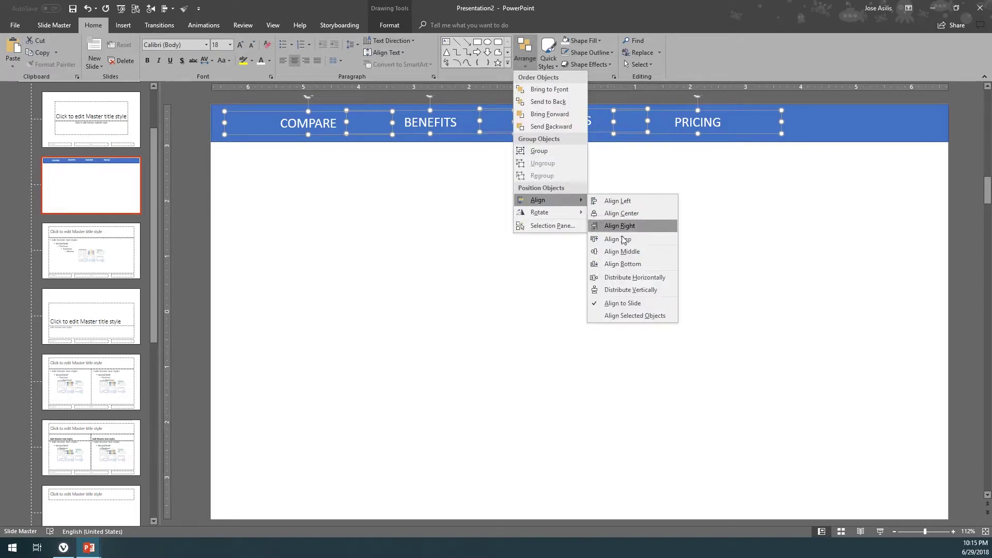
left_click(609, 280)
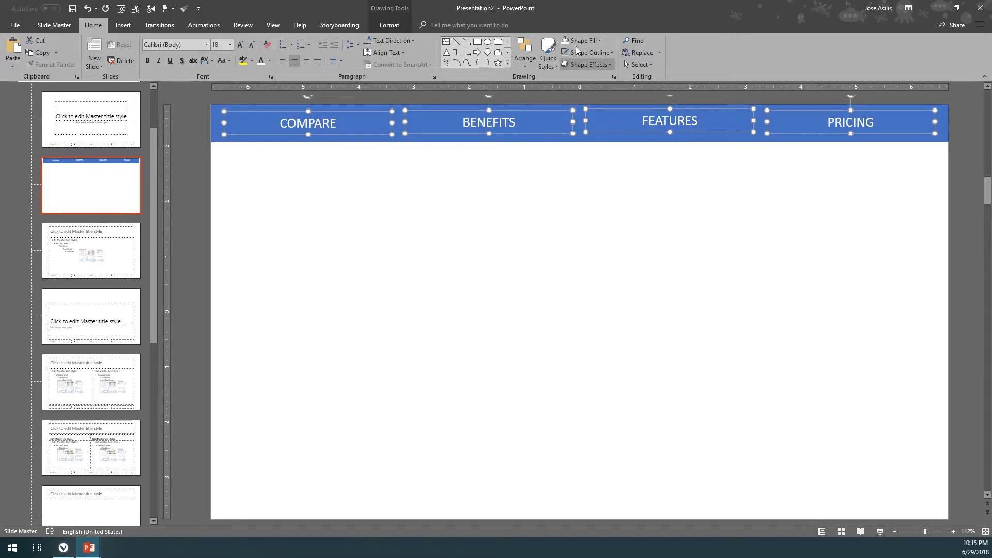
- Try Align Middle on the four selected labels relative to the slide, and undo it
left_click(523, 57)
mouse_move(569, 196)
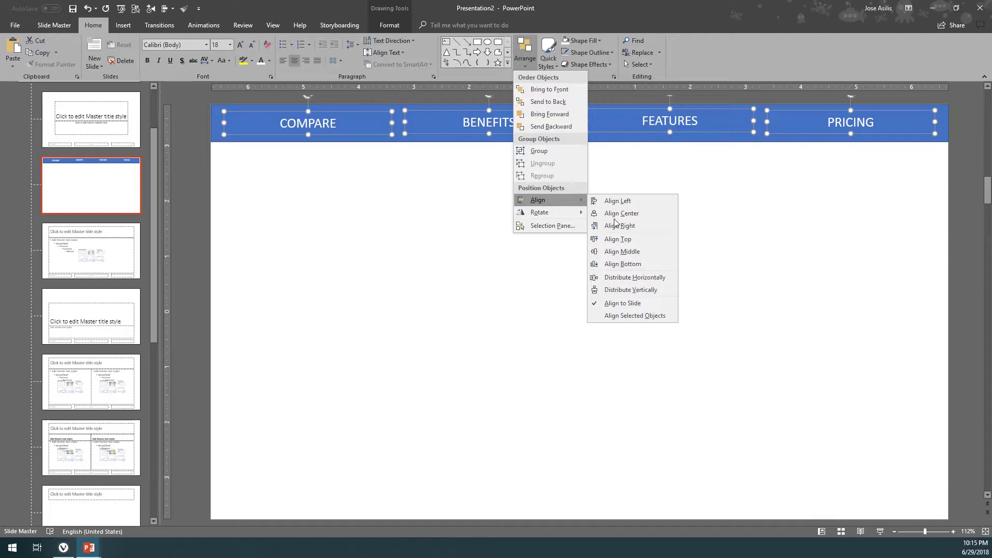
left_click(618, 251)
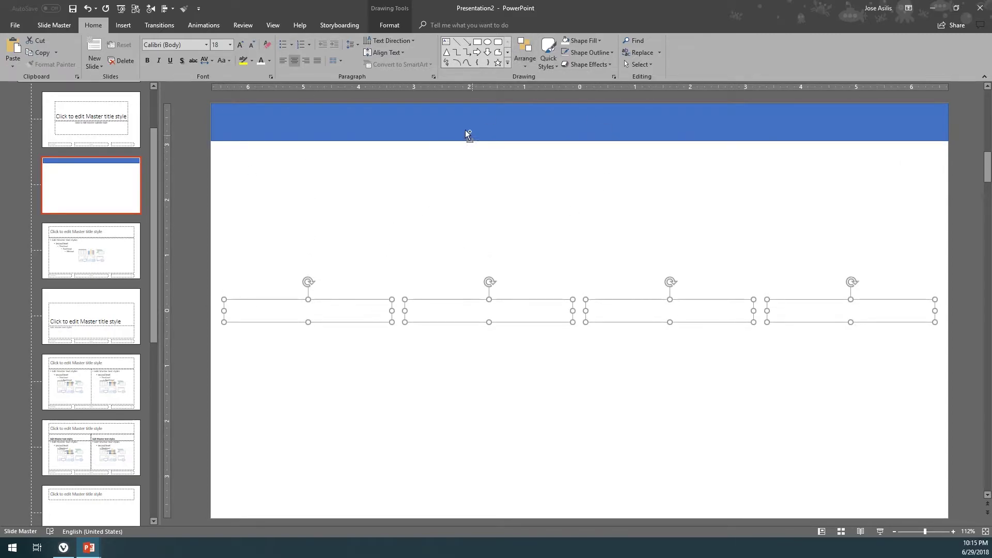
key("ctrl+z")
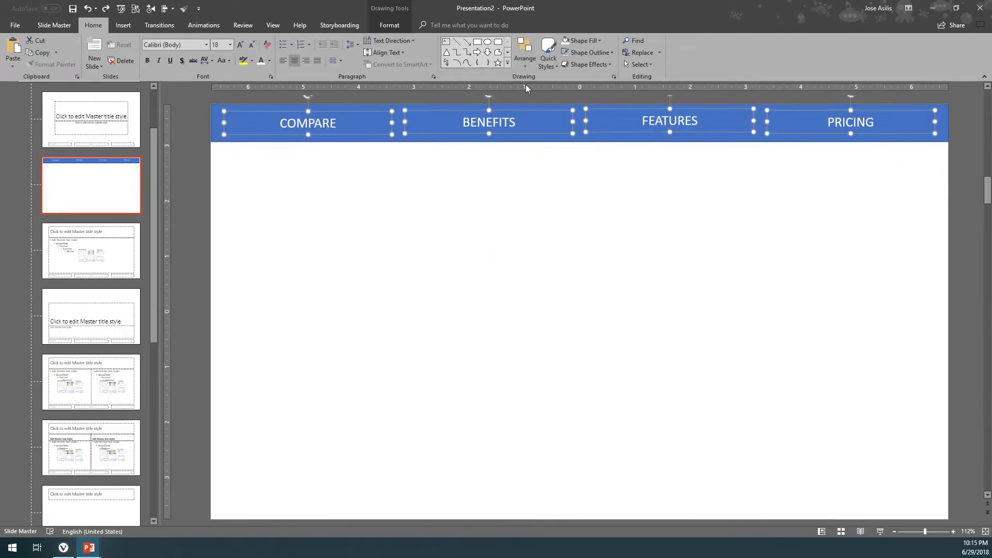
- Add the blue bar to the label selection and apply Align Middle relative to the selected objects
left_click(392, 138, "shift")
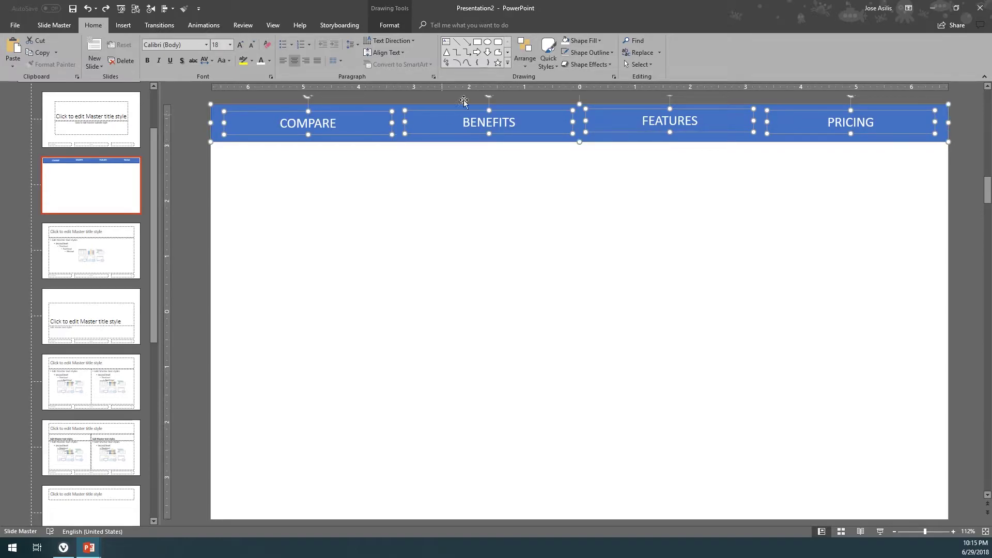
left_click(520, 60)
mouse_move(566, 200)
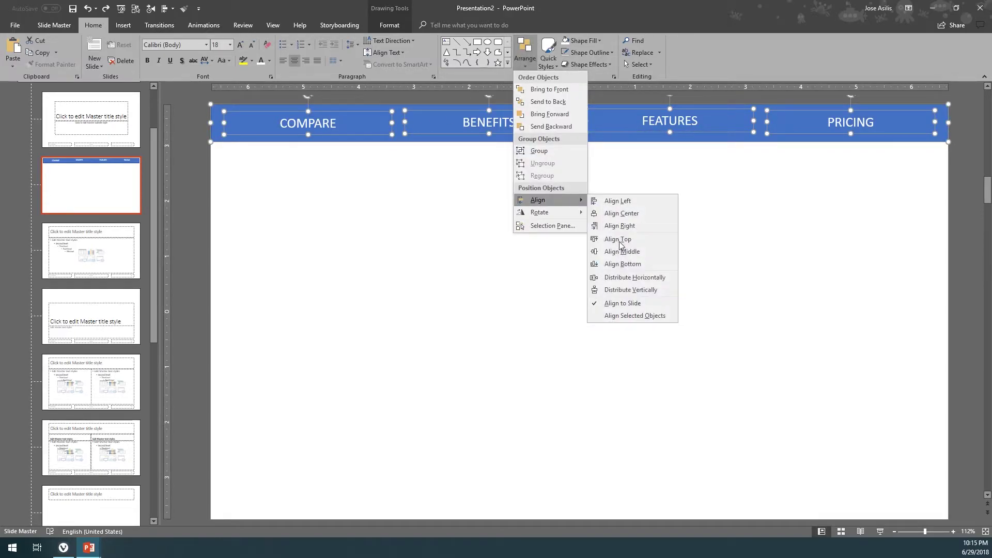
left_click(613, 316)
left_click(527, 54)
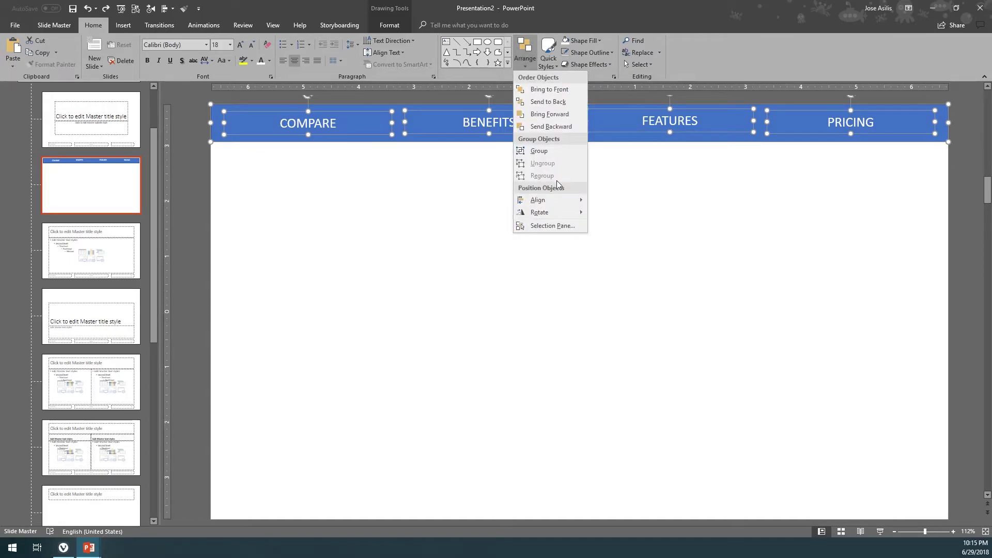
mouse_move(564, 199)
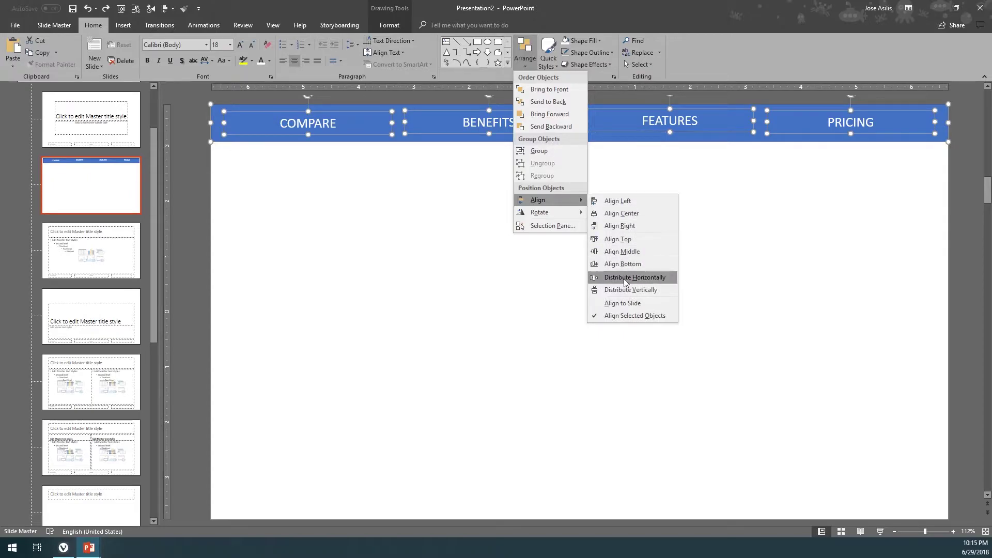
left_click(612, 252)
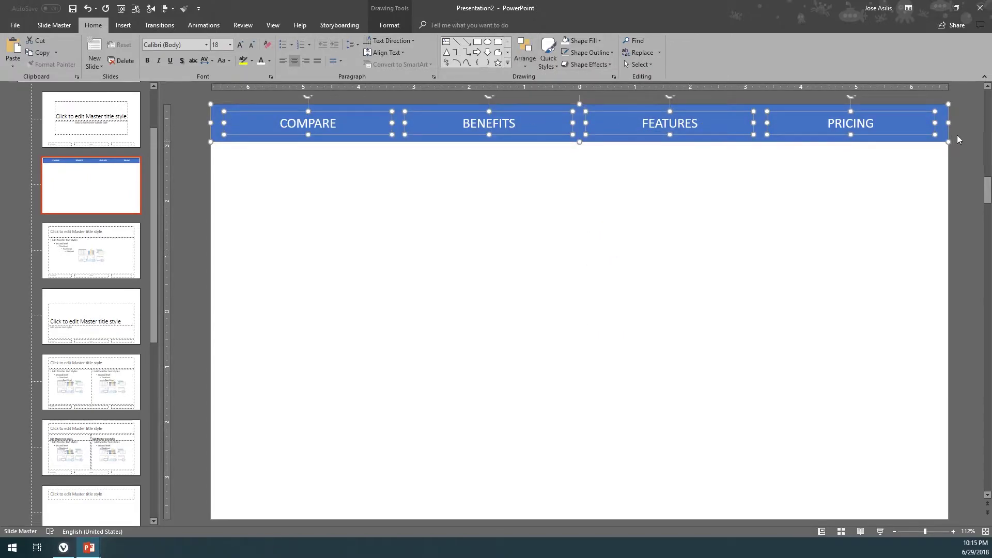
left_click(269, 168)
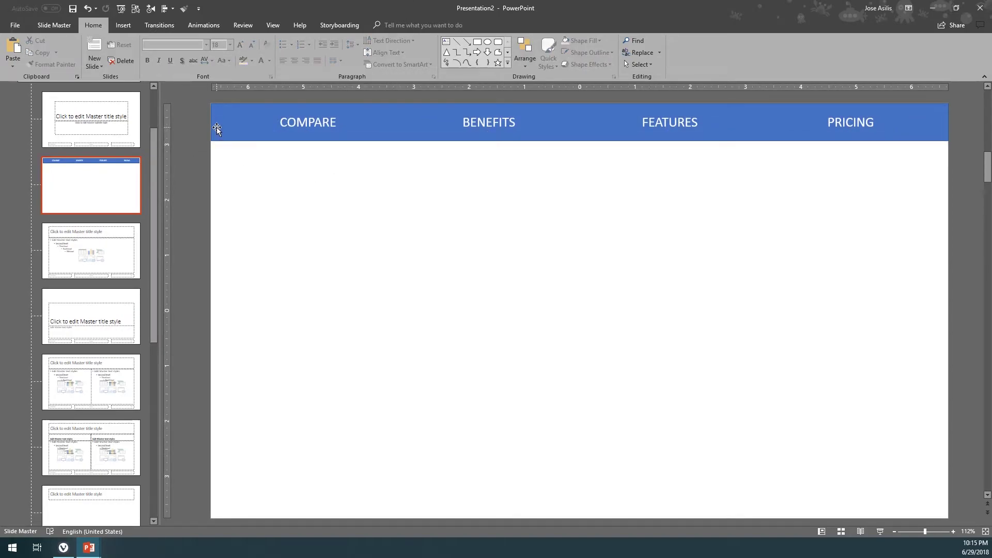
- Draw a rectangle about 3.27" wide and 0.13" high along the bar's lower edge below COMPARE, and fill it white
left_click(119, 26)
left_click(184, 61)
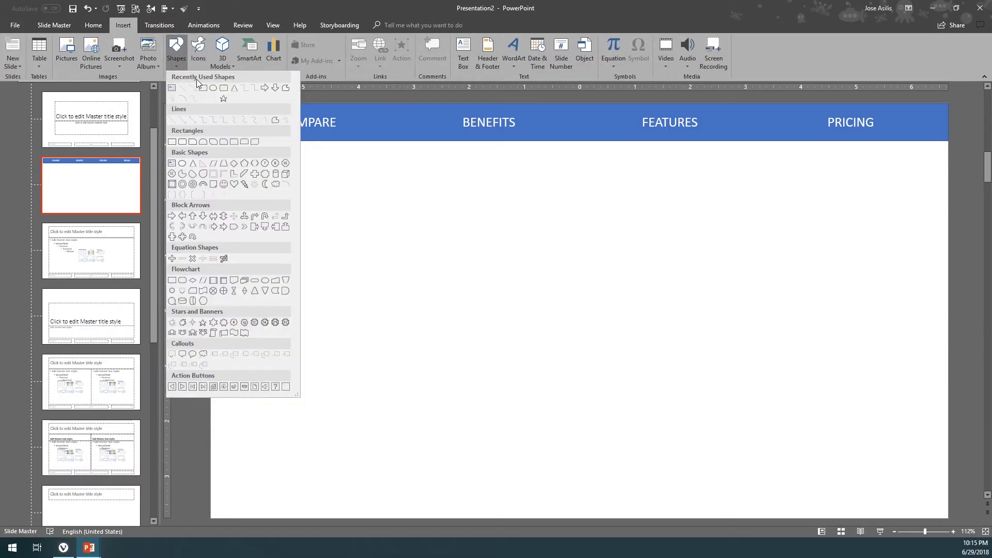
left_click(202, 89)
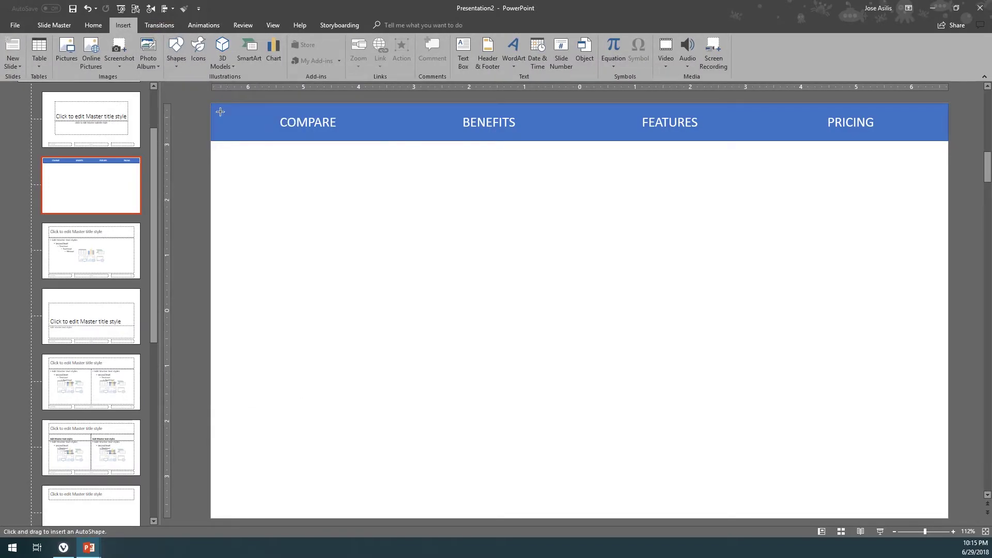
left_click_drag(222, 135, 391, 139)
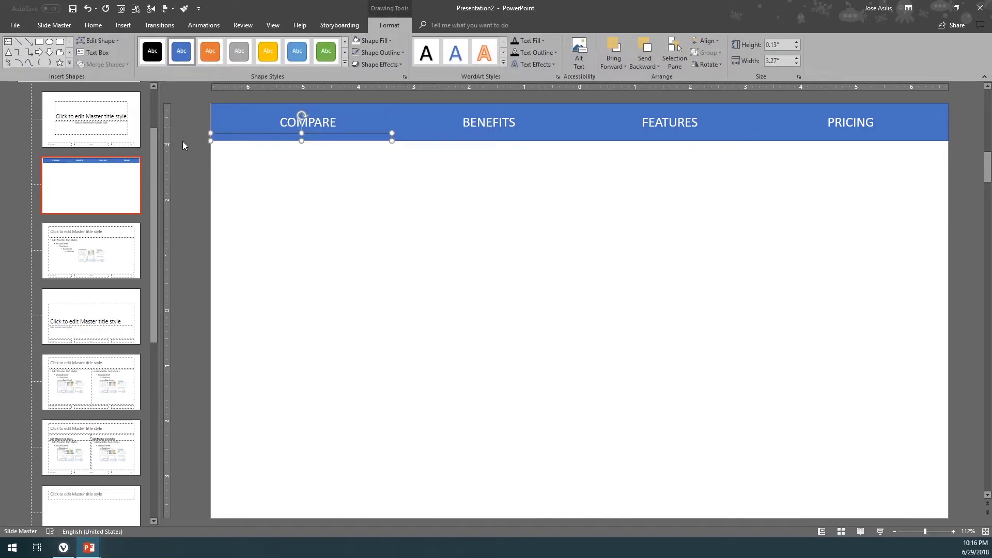
left_click(356, 39)
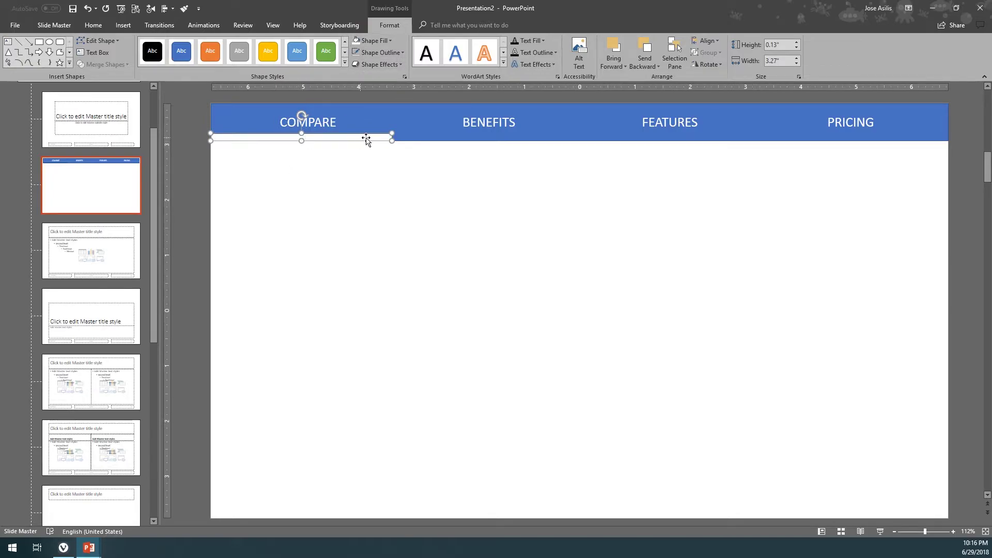
- Widen the white strip under COMPARE to about 3.52"
left_click_drag(392, 138, 403, 141)
left_click(323, 111)
left_click(320, 171)
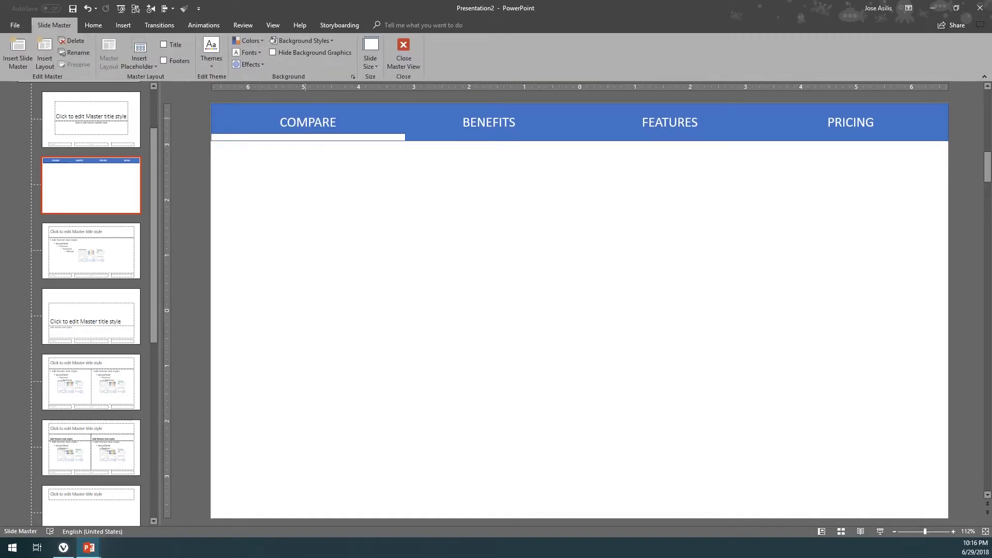
- Set the white strip's height to 0.1" and move it down flush with the blue bar's bottom edge
left_click(300, 141)
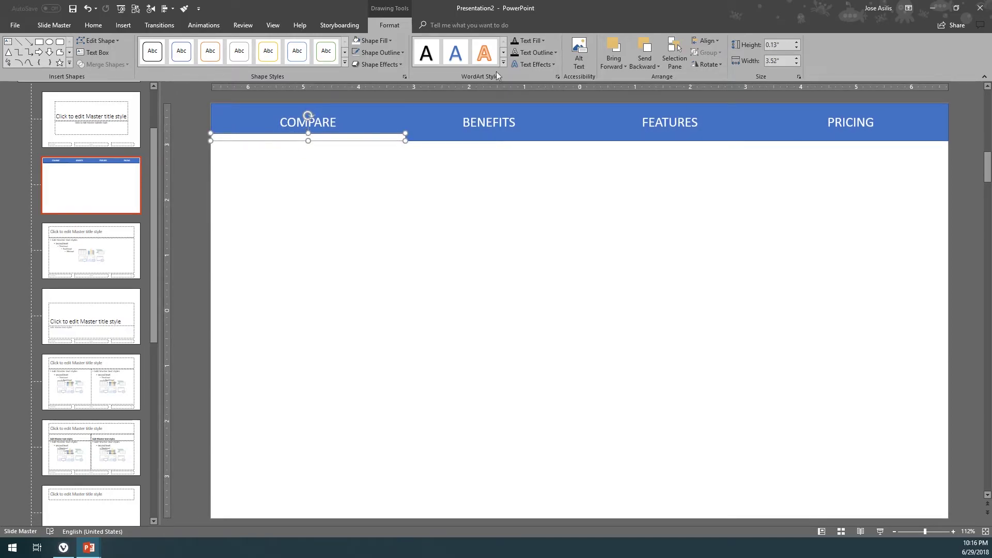
left_click(781, 46)
key("Right")
key("BackSpace")
key("Return")
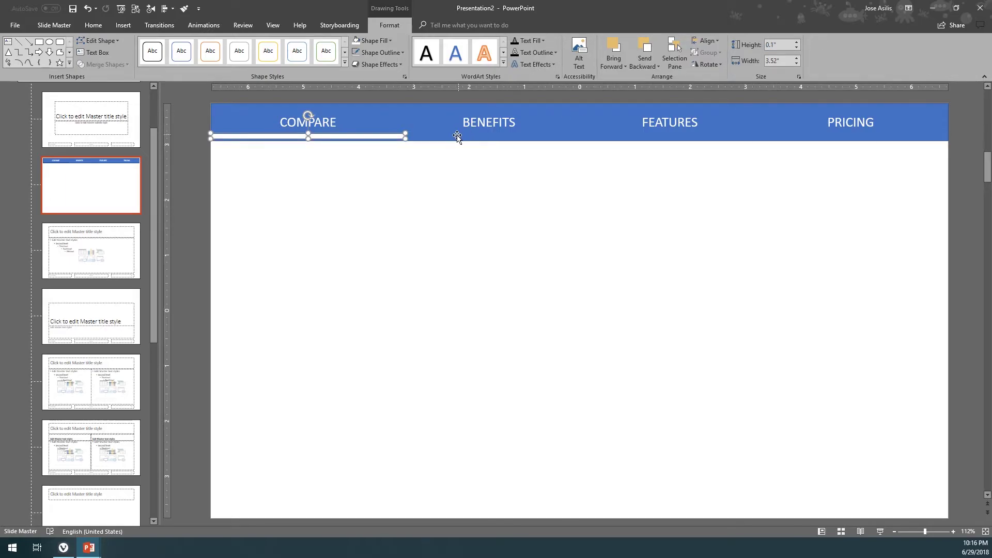
left_click(435, 166)
left_click(305, 138)
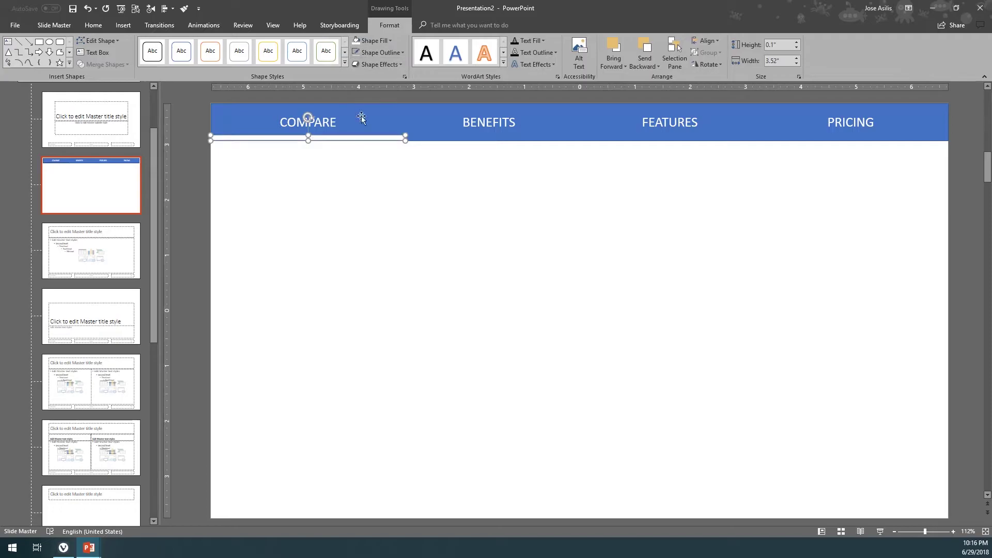
left_click(363, 170)
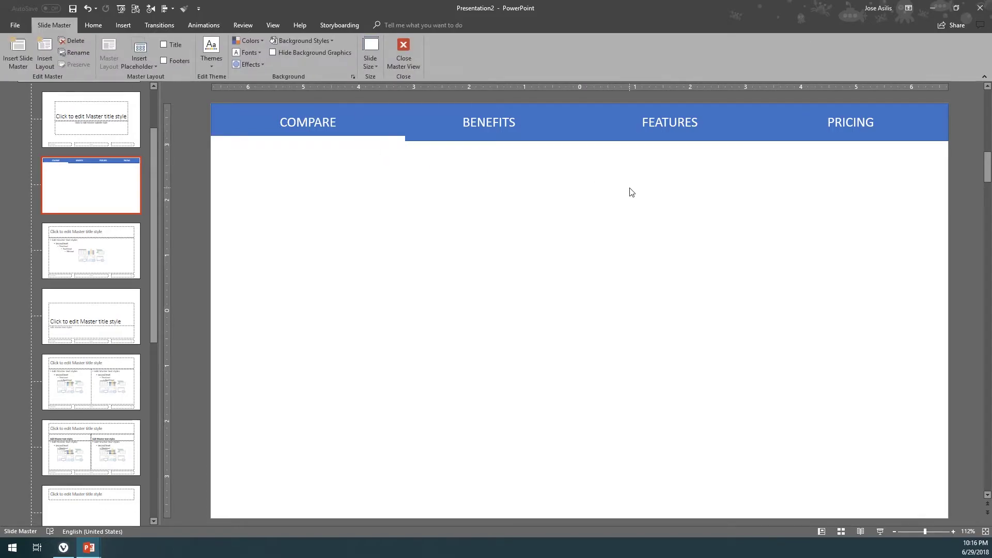
- Apply an outer shadow offset below the blue navigation bar
left_click(428, 139)
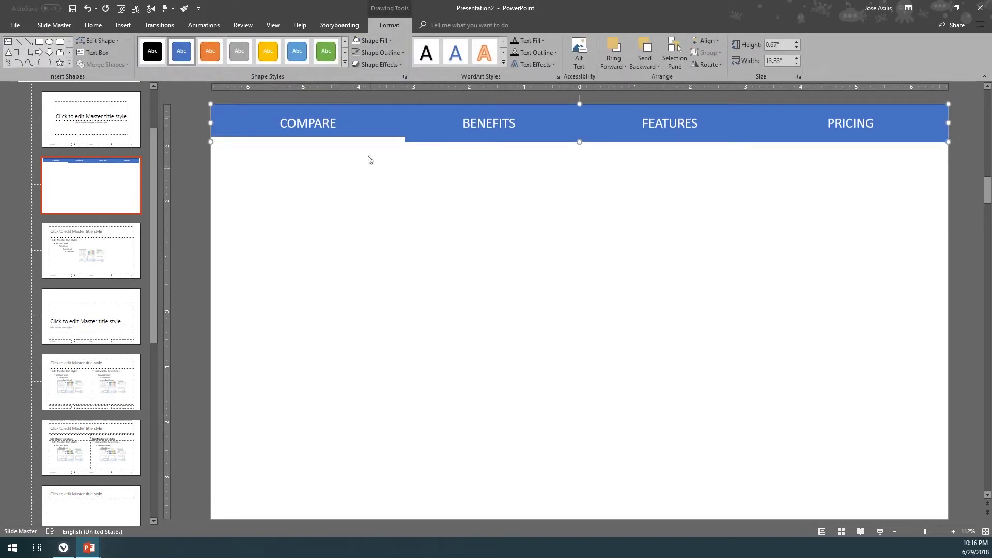
left_click(383, 64)
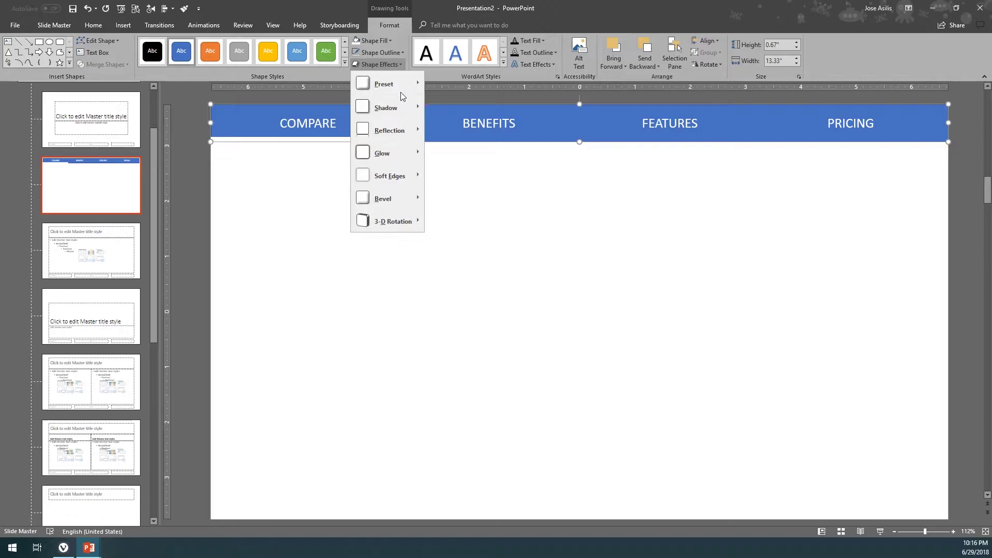
mouse_move(398, 109)
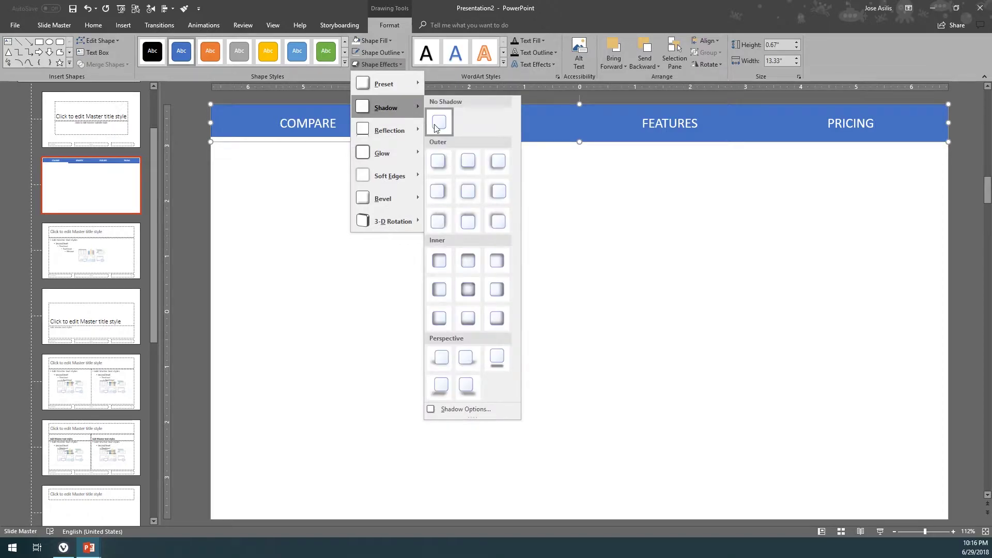
left_click(473, 166)
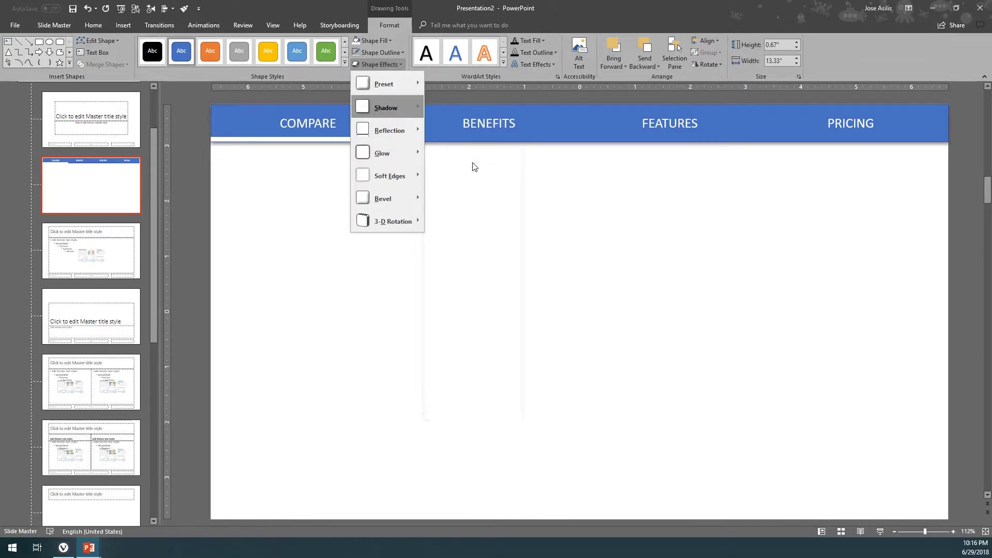
left_click(429, 177)
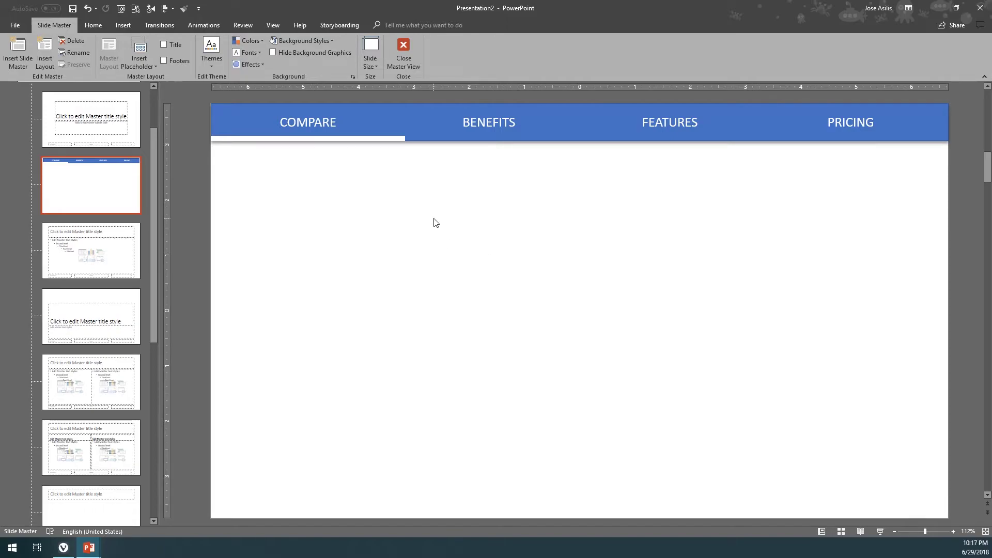
- Set the layout's background to a solid fill in the lightest gray shade of the white theme color
left_click(287, 39)
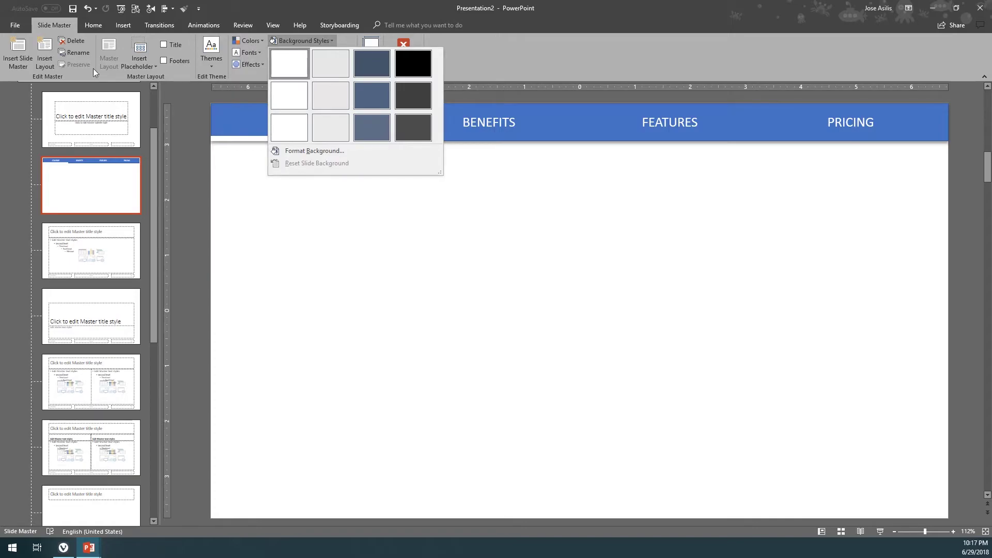
left_click(293, 151)
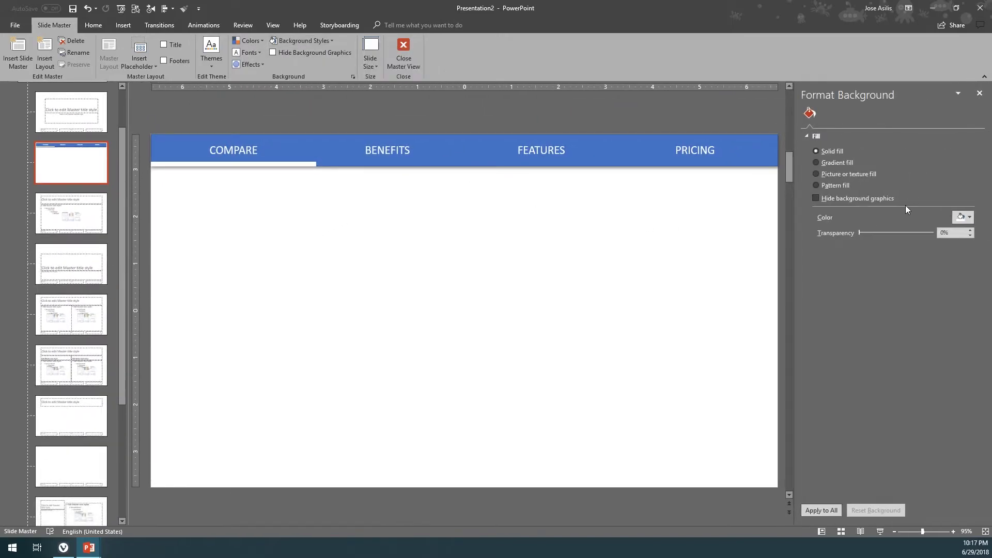
left_click(963, 217)
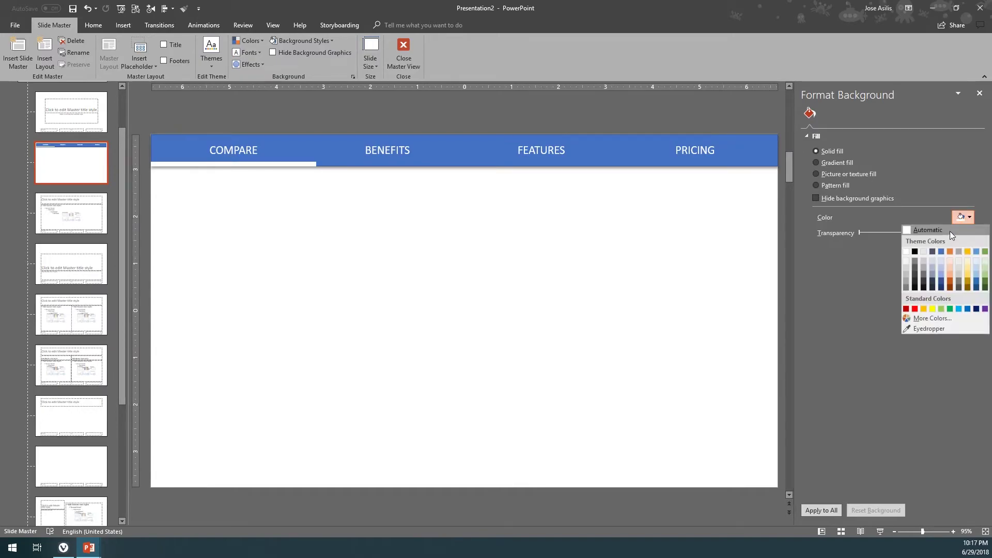
left_click(906, 262)
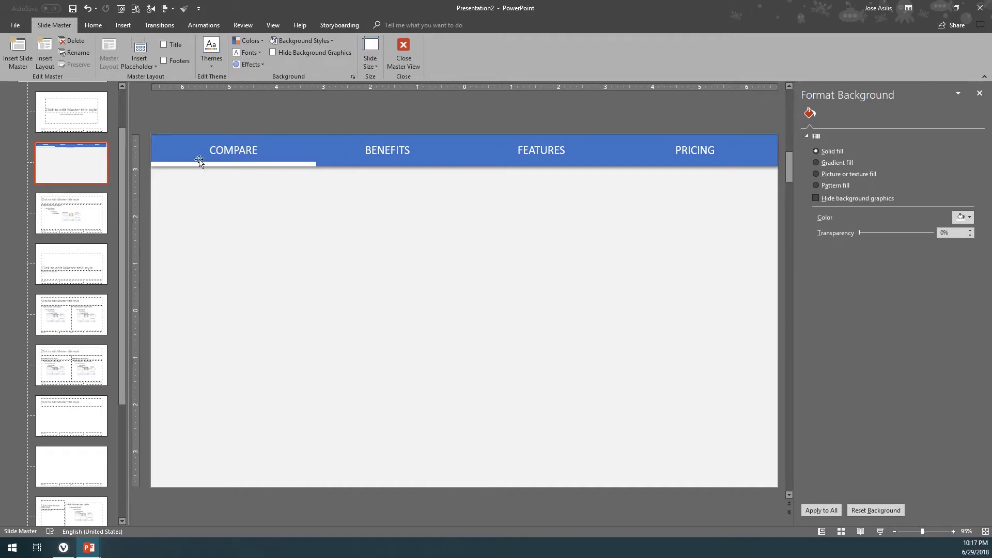
left_click(980, 93)
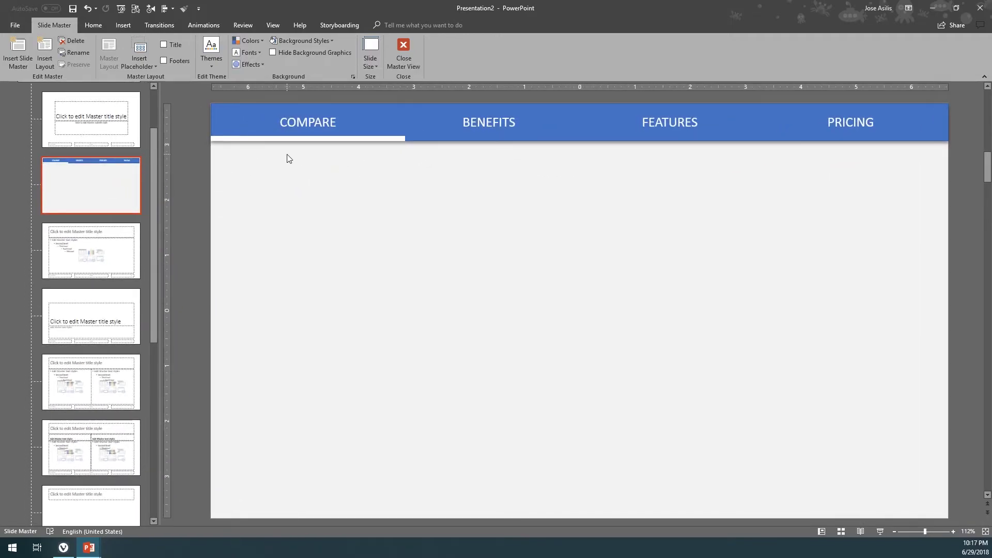
- Change the navigation bar's fill to the standard light blue color
left_click(366, 126)
left_click(408, 122)
left_click(373, 105)
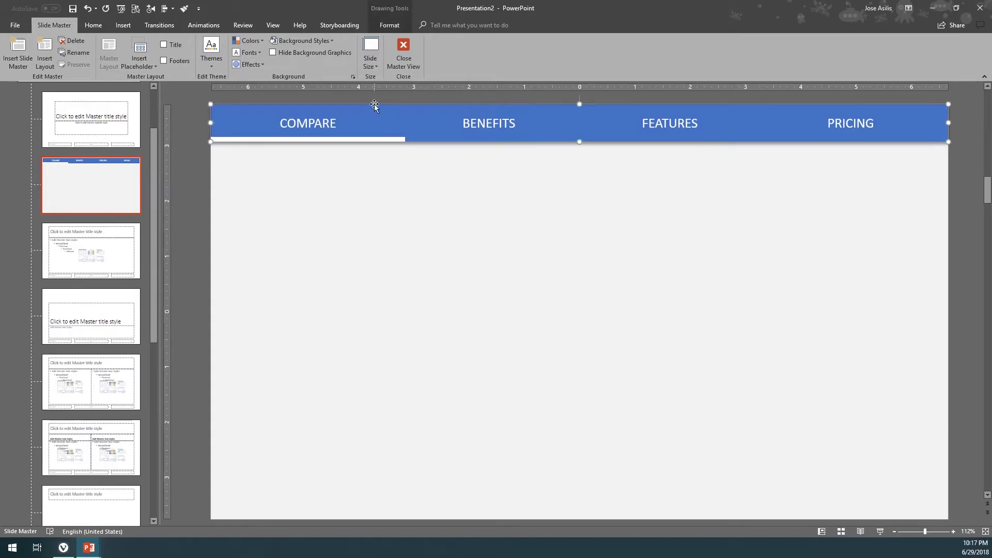
left_click(381, 27)
left_click(368, 41)
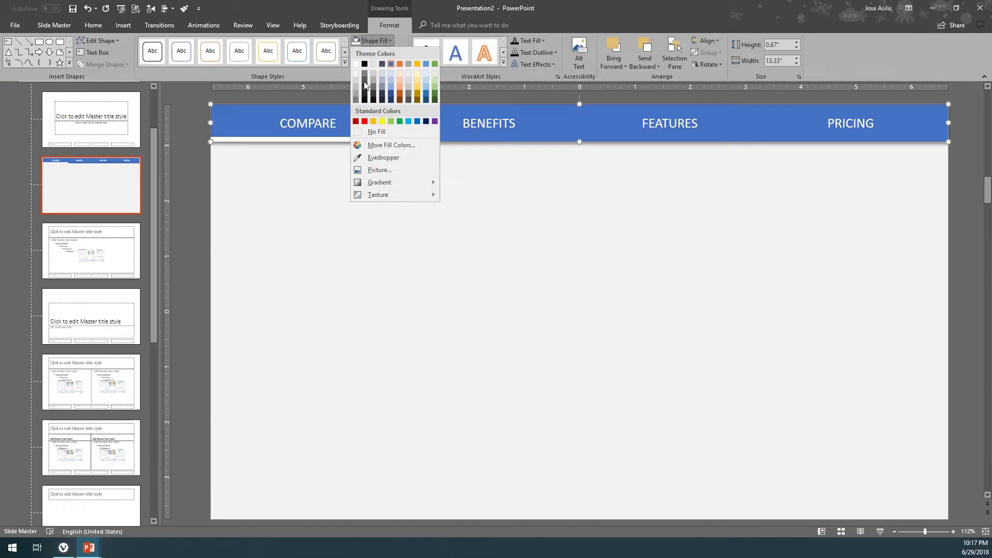
left_click(408, 121)
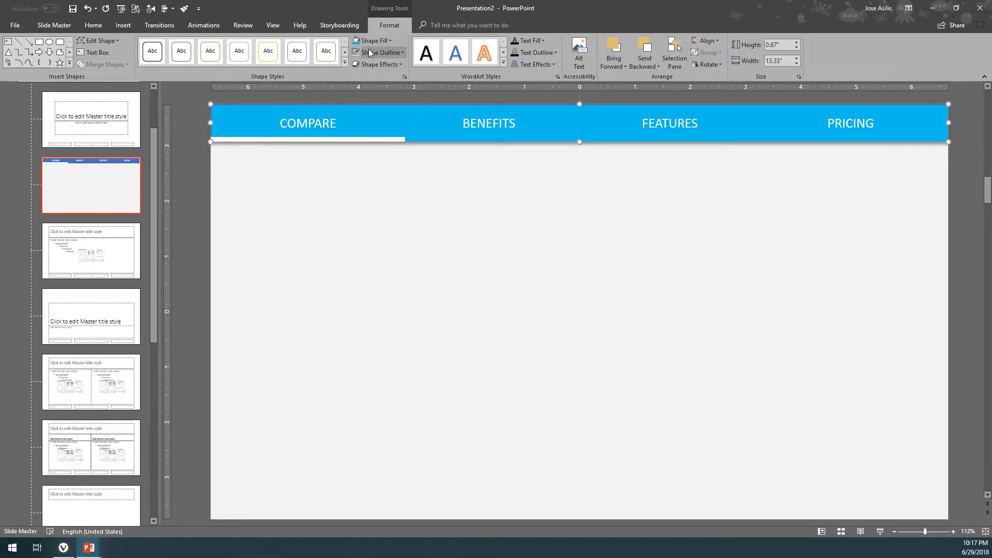
left_click(408, 225)
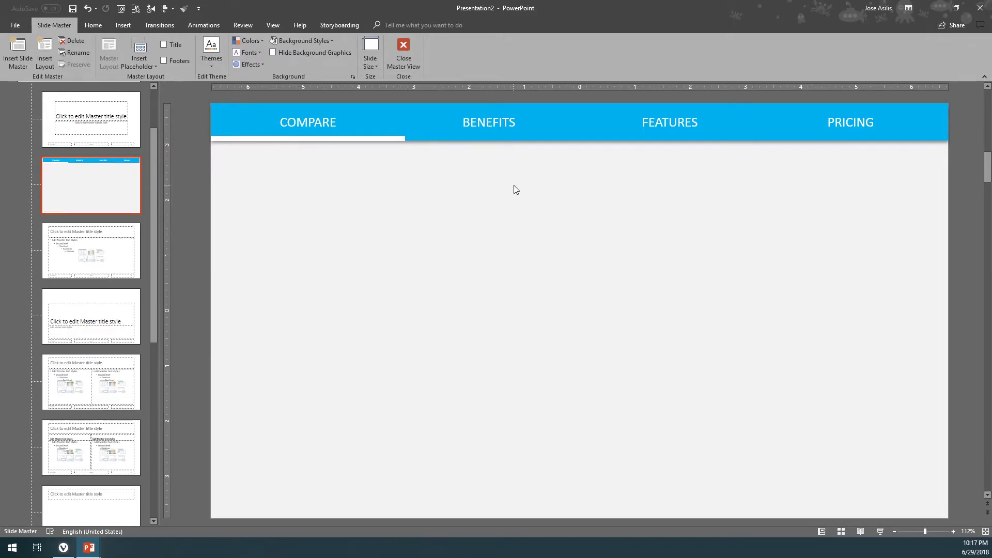
- Remove the white strip under COMPARE from the layout
left_click(321, 139)
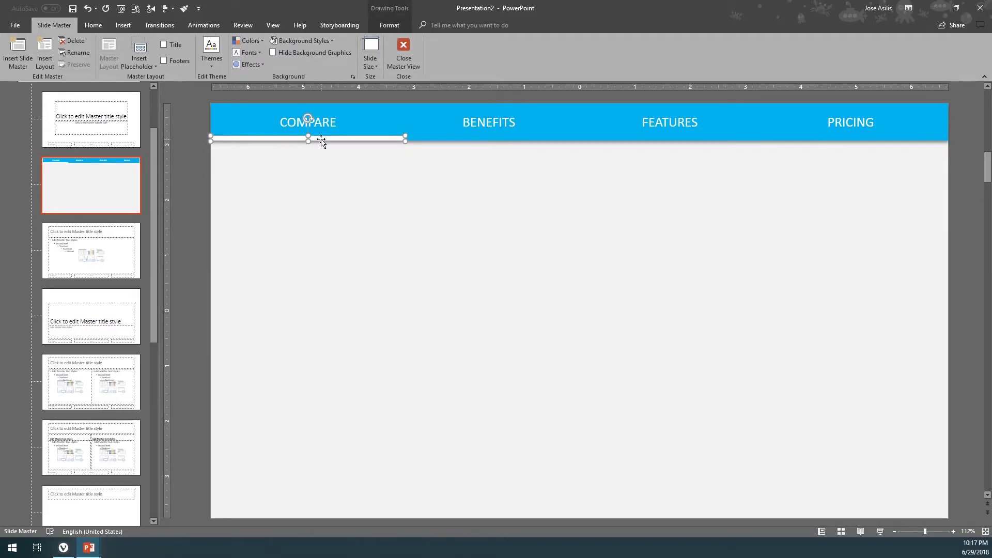
left_click(337, 178)
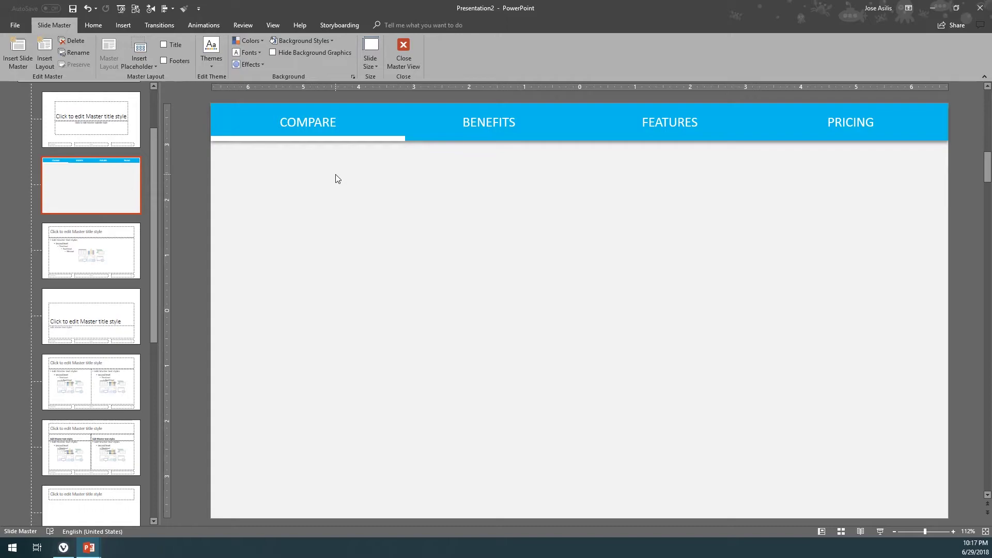
left_click(295, 139)
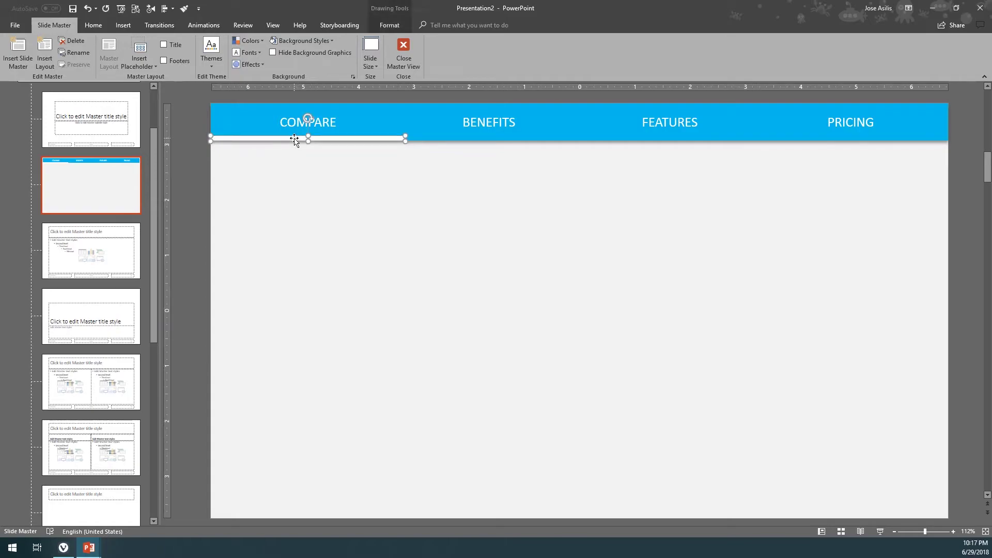
key("Delete")
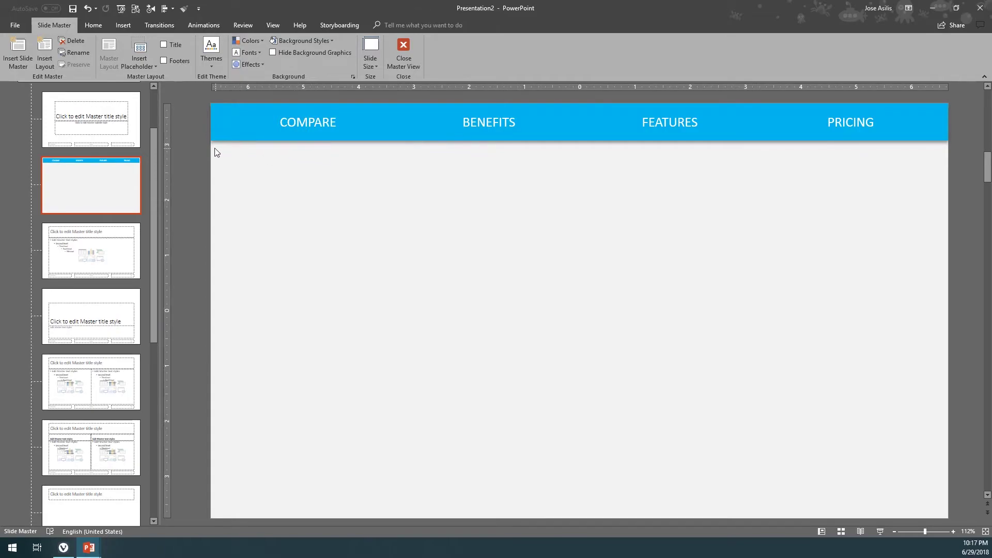
- Leave the slide master and apply the Custom Layout with the navigation bar to slide 1
left_click_drag(522, 192, 880, 392)
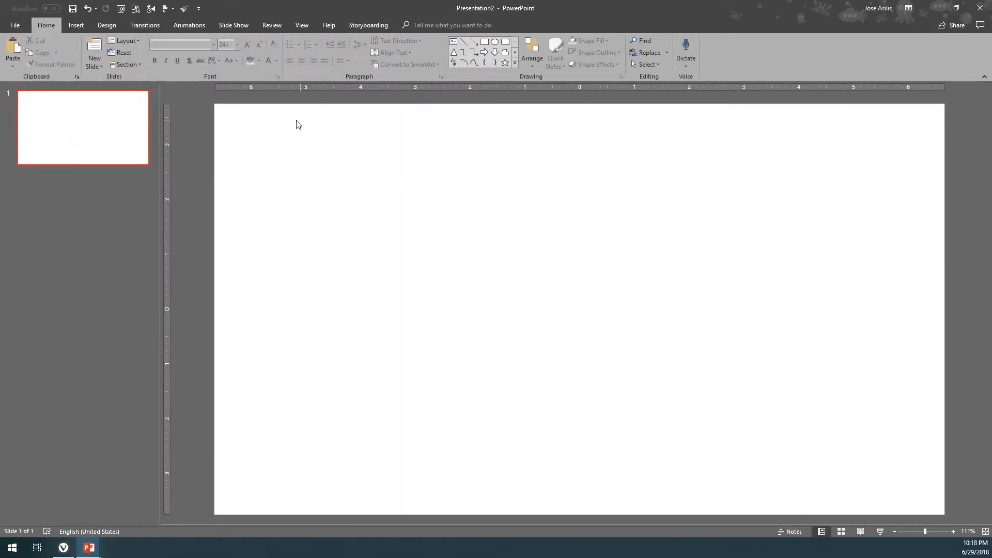
left_click(129, 42)
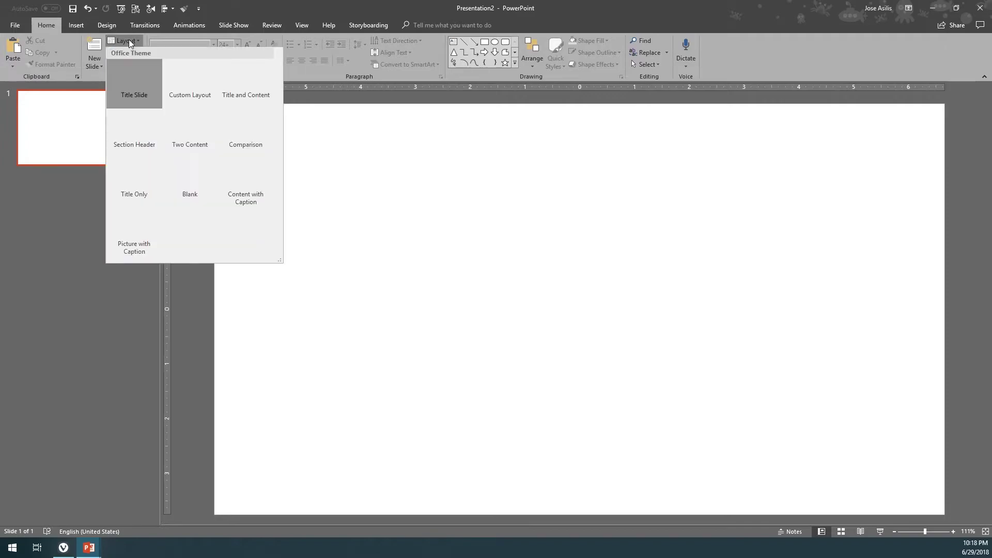
left_click(181, 81)
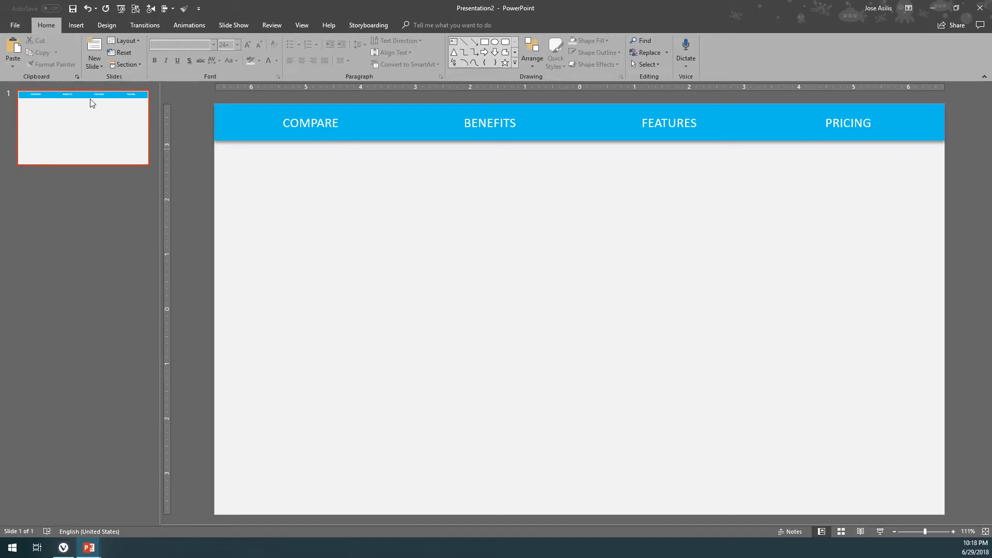
left_click(77, 25)
left_click(176, 54)
left_click(203, 88)
mouse_move(253, 108)
left_mouse_down()
mouse_move(265, 138)
mouse_move(319, 178)
mouse_move(290, 175)
mouse_move(286, 142)
mouse_move(317, 160)
mouse_move(277, 164)
left_mouse_up()
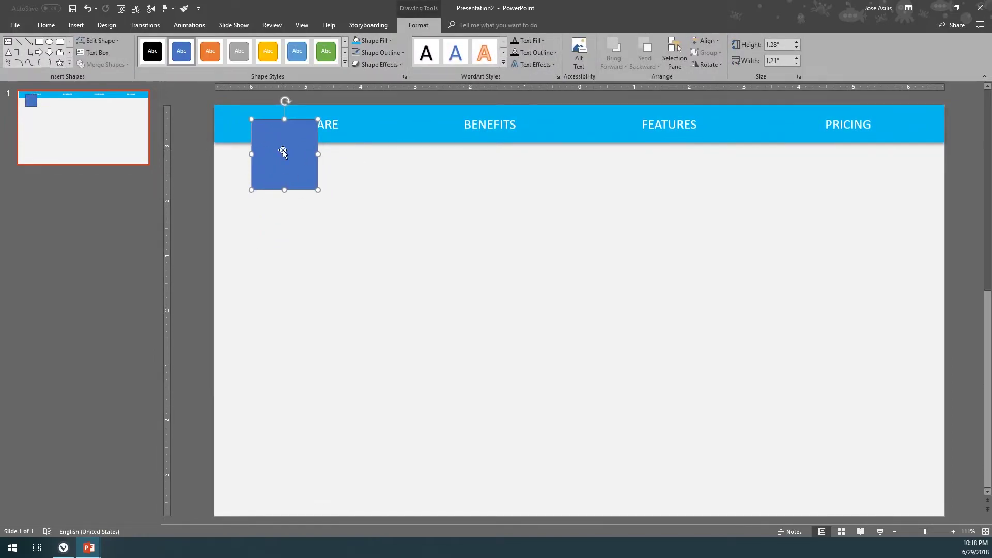
right_click(283, 150)
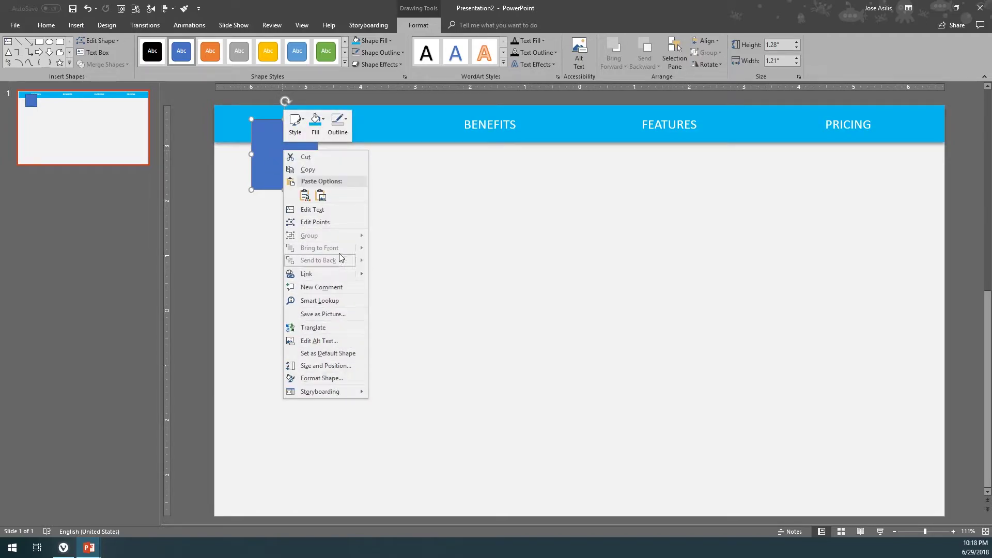
left_click(332, 274)
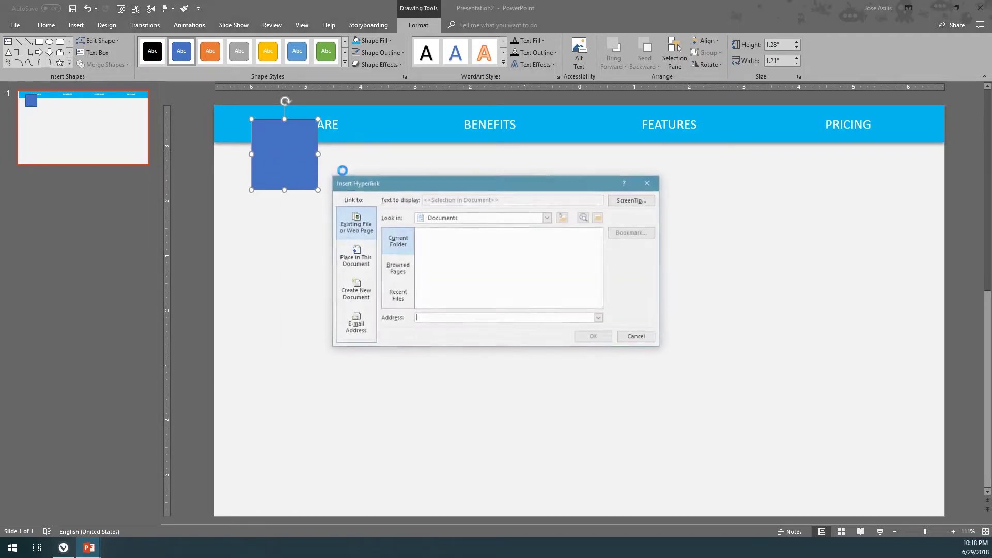
left_click(648, 182)
left_click(651, 186)
left_click(262, 166)
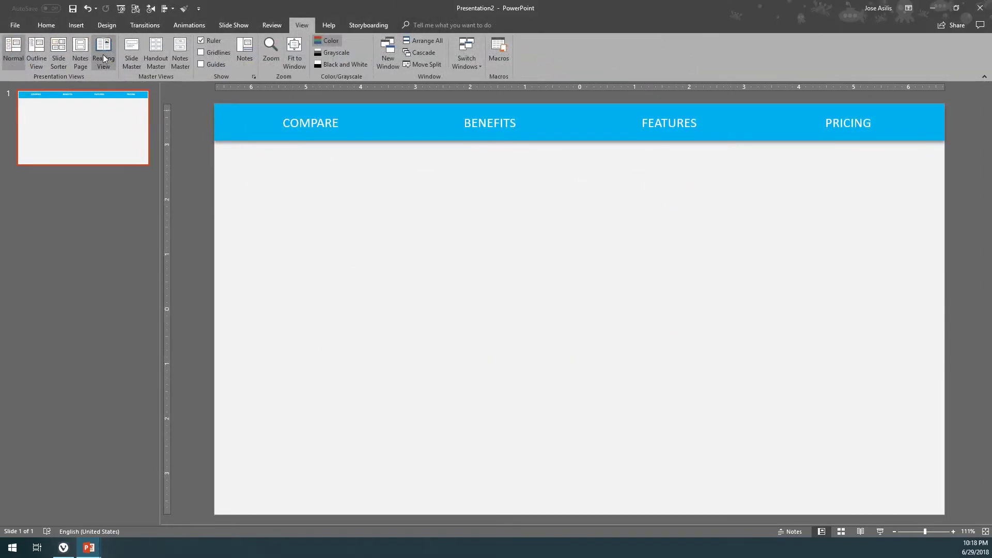
left_click(131, 49)
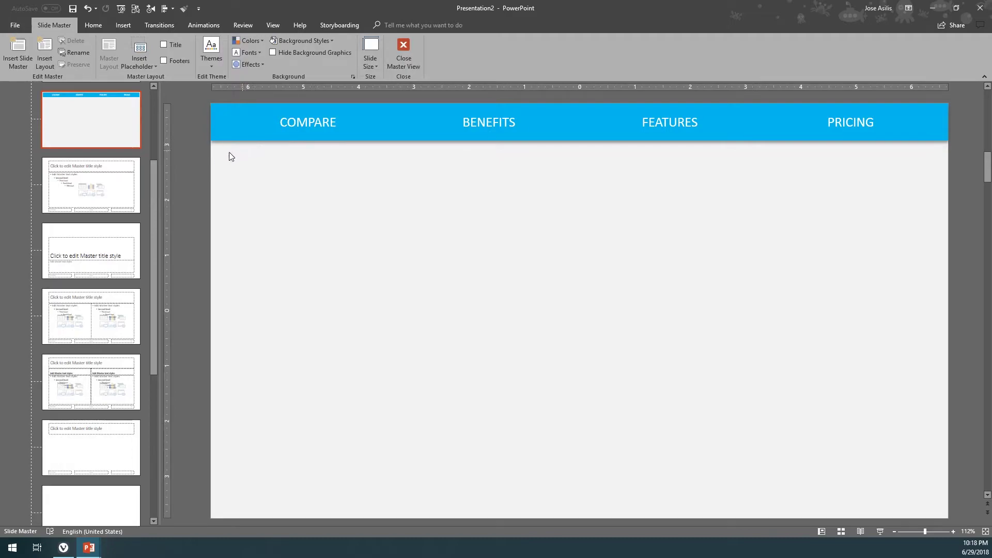
left_click(403, 51)
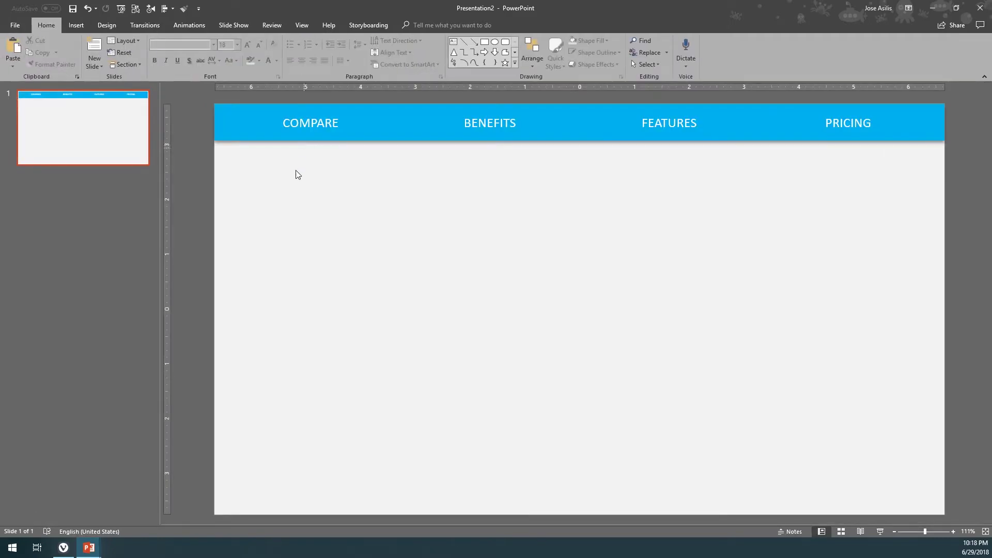
- Paste the white strip under COMPARE on the slide and give it a Lines motion path heading right
key("ctrl+v")
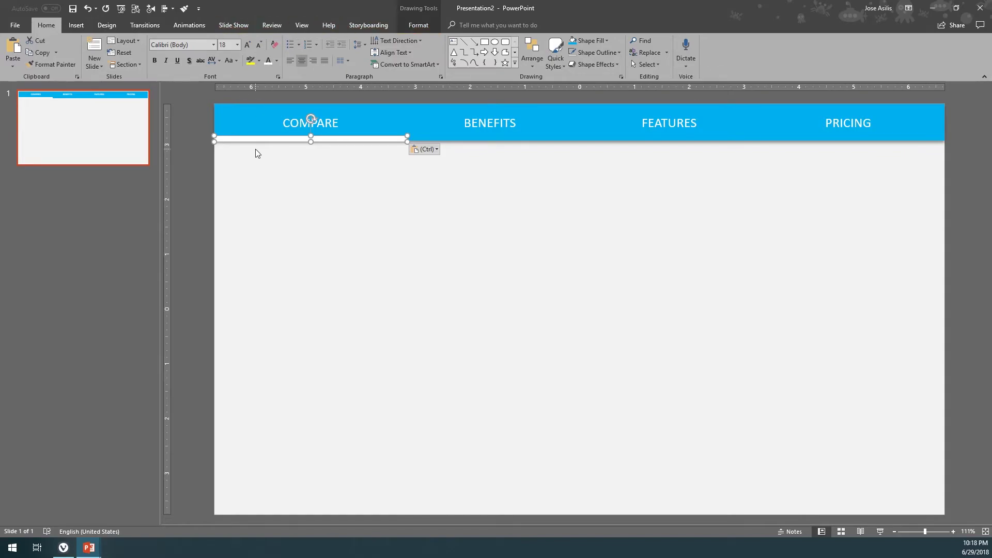
left_click(185, 24)
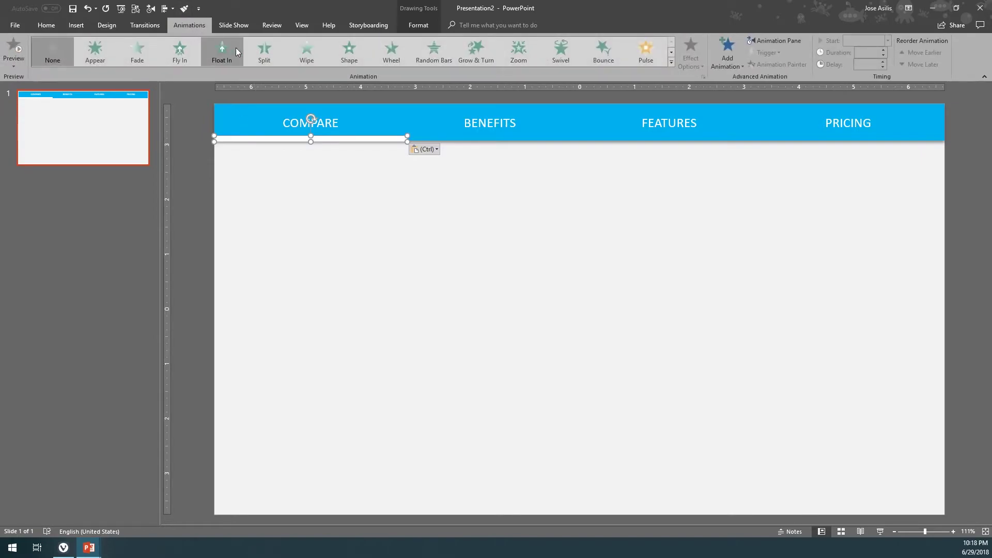
left_click(727, 64)
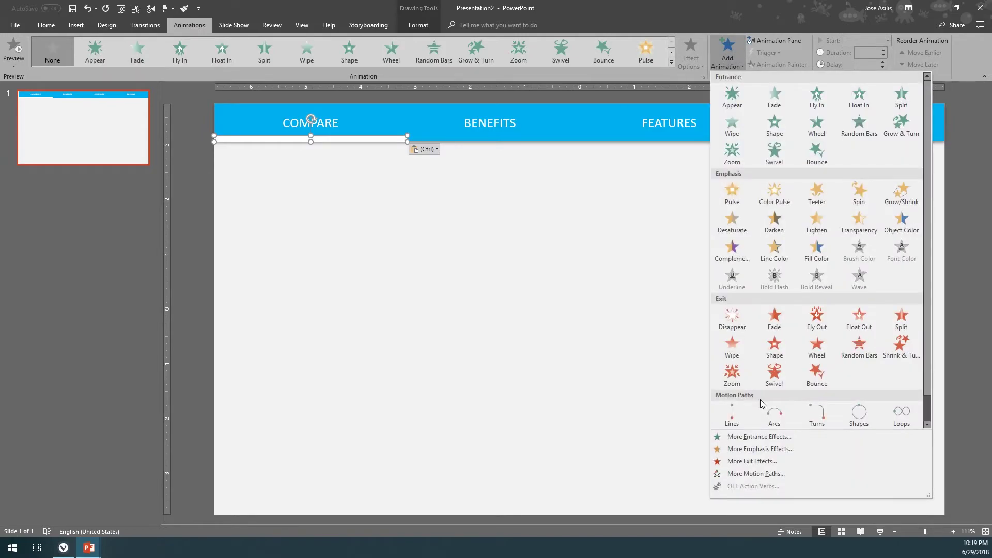
left_click(734, 416)
left_click(695, 59)
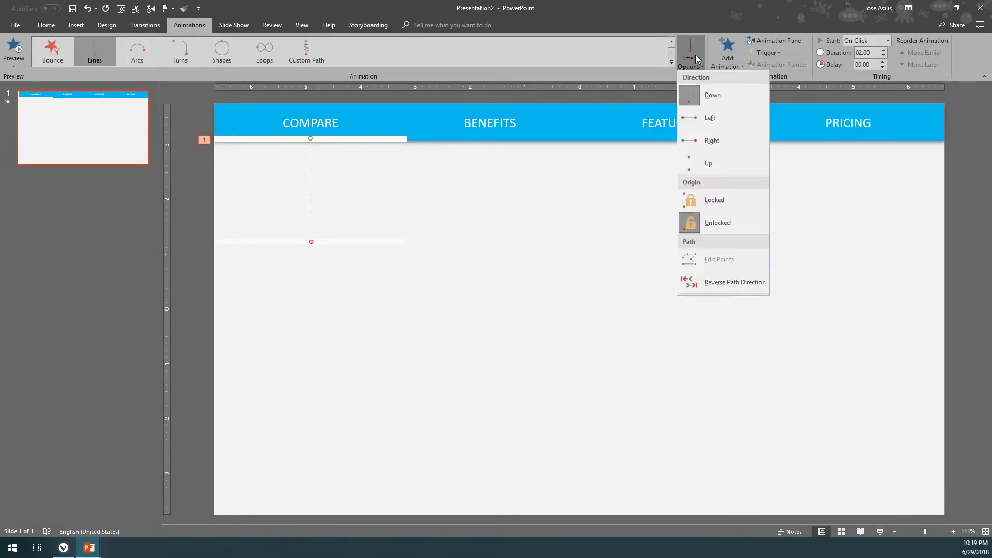
left_click(715, 145)
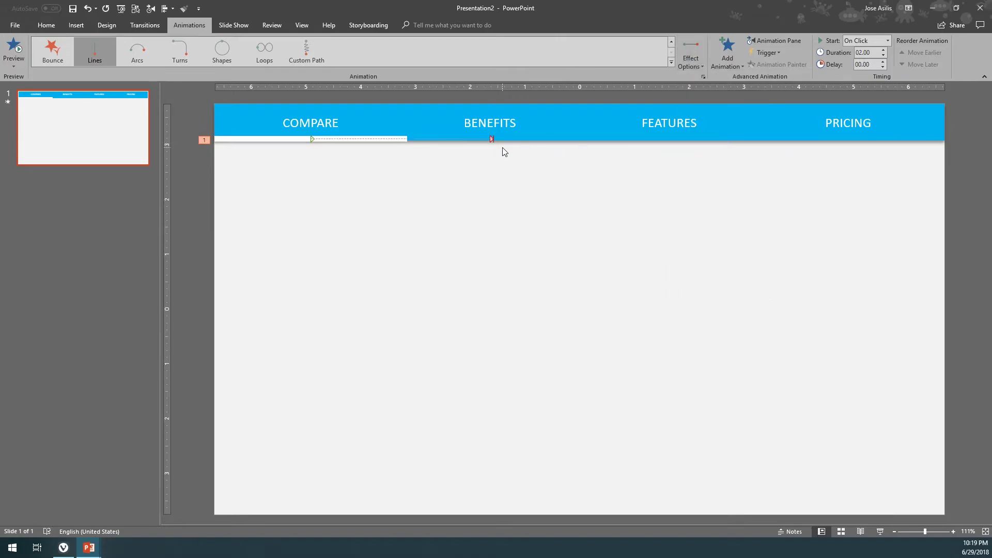
- Adjust the end point of the strip's motion path so it sits centered beneath BENEFITS
left_click(63, 548)
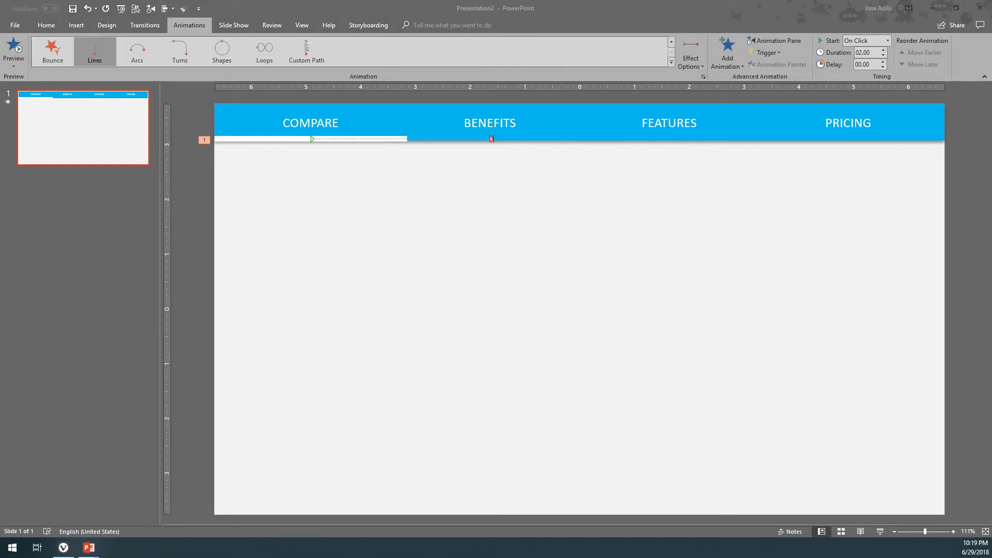
left_click(367, 139)
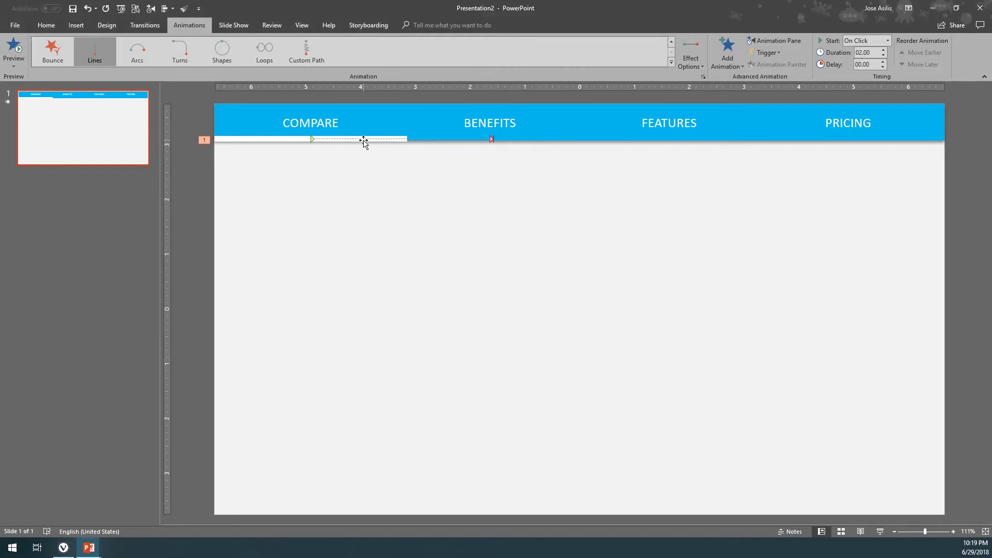
left_click(491, 139)
left_click_drag(493, 140, 486, 138)
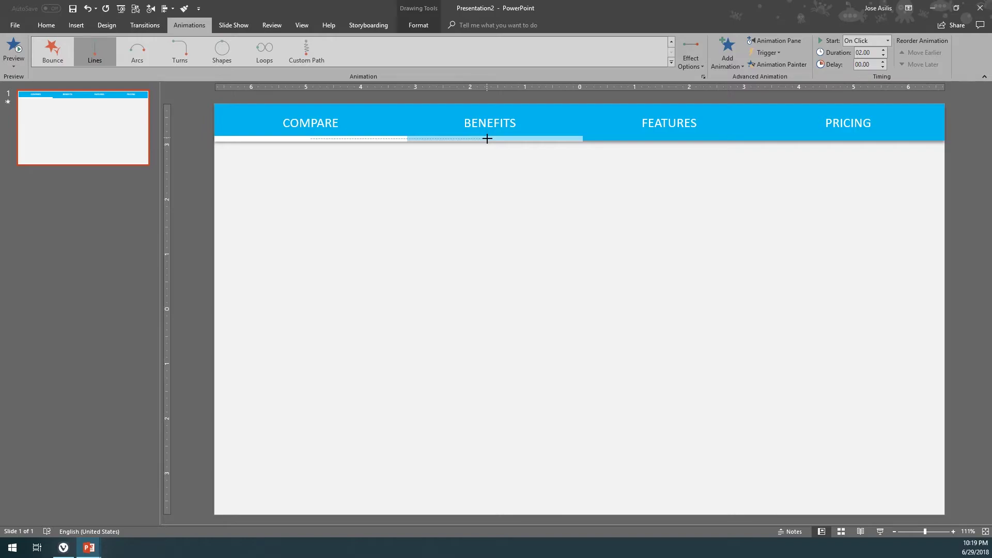
left_click_drag(489, 138, 488, 138)
- Play the slide show to check the strip's movement from COMPARE to BENEFITS, and exit it
key("F5")
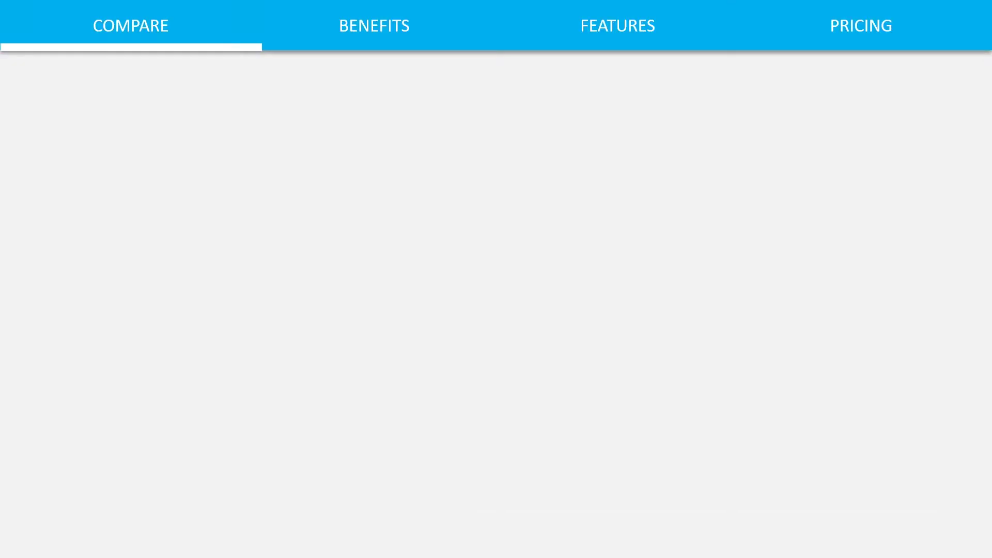
left_click(364, 21)
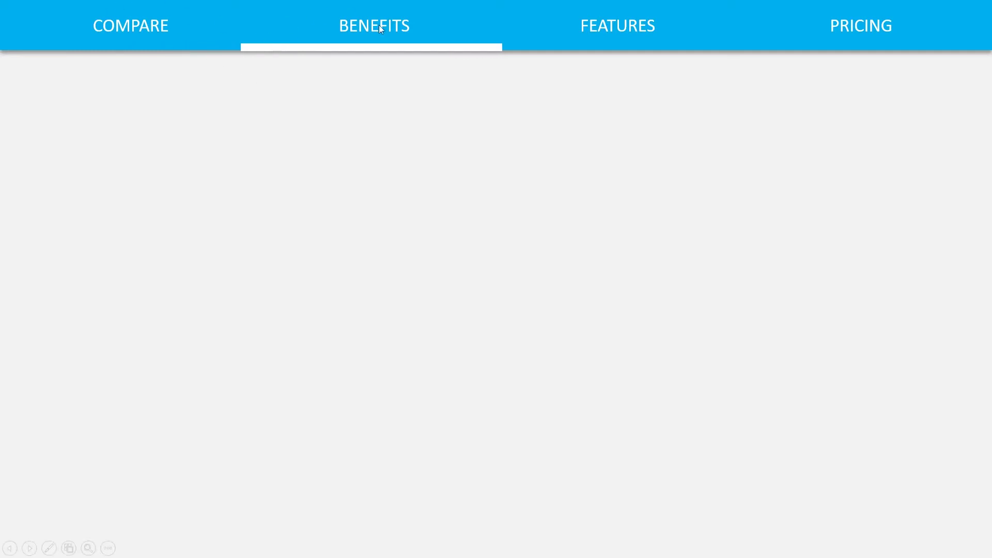
key("Escape")
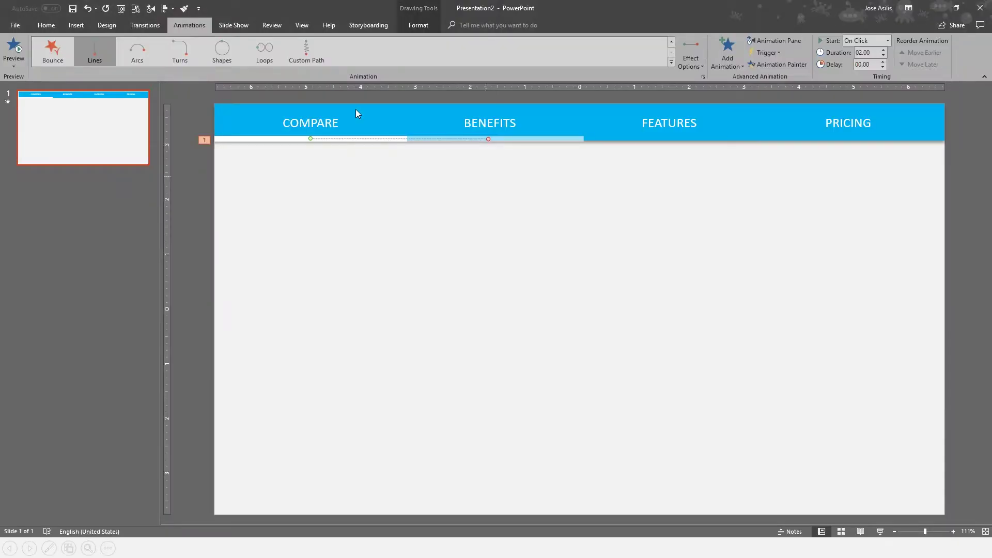
- Show the Animation Pane and set the strip's motion path duration to 01.00
left_click(330, 139)
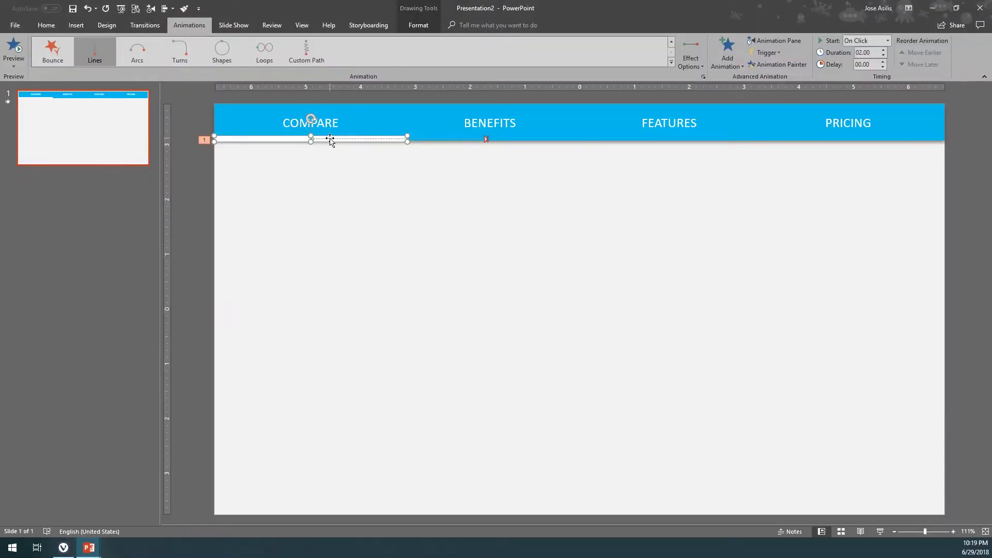
left_click(776, 40)
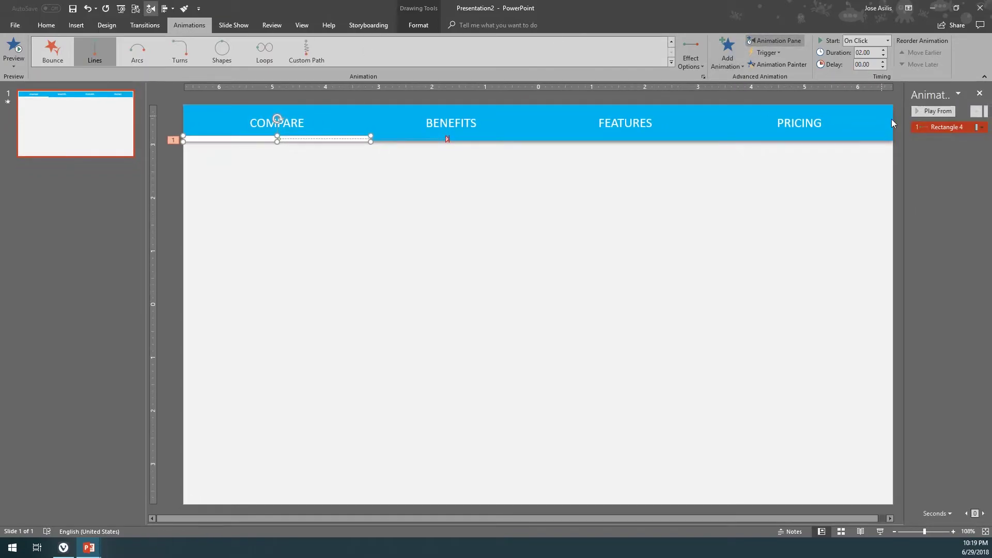
left_click(884, 55)
- Replay the slide show to check the strip animation at its new speed, and return to editing
key("F5")
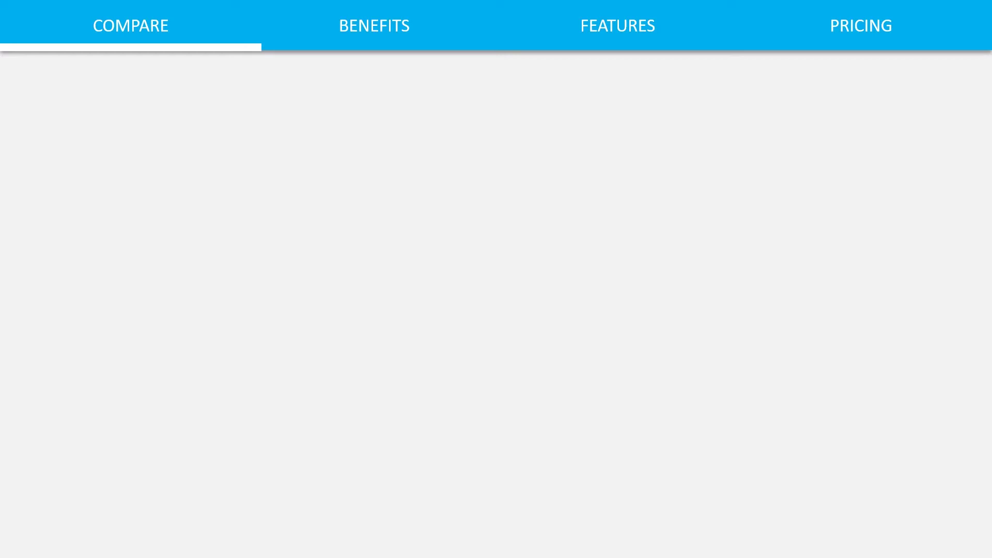
key("space")
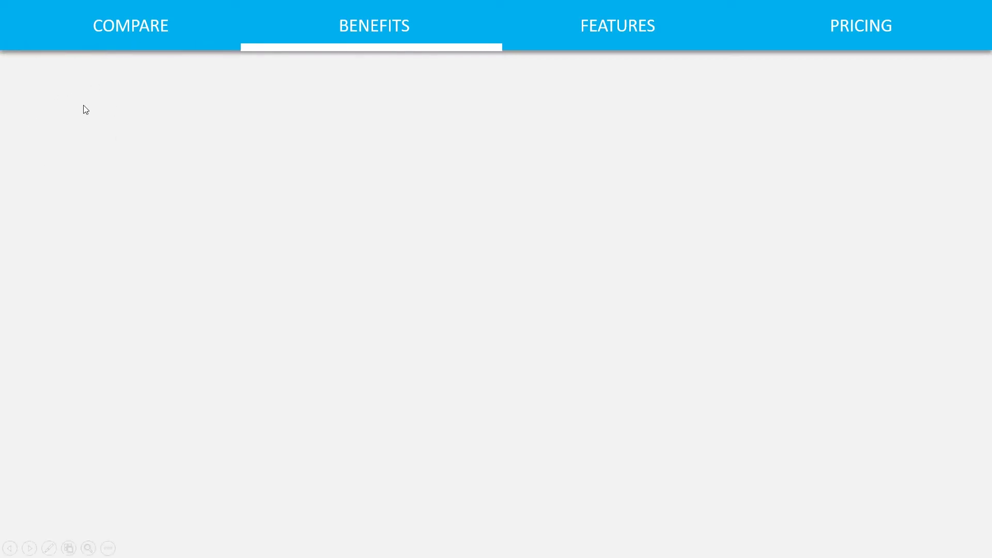
key("Escape")
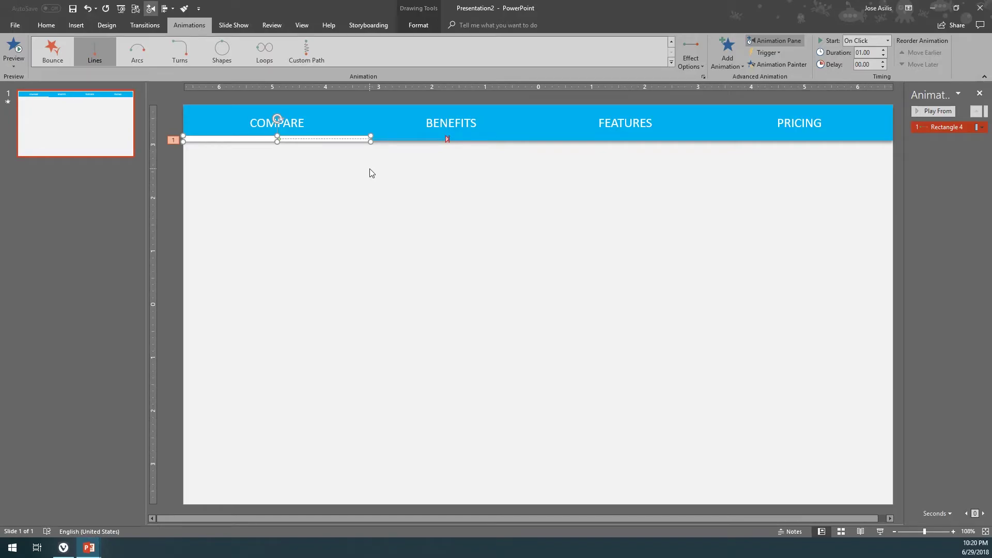
- Draw a rectangle about 2.63" wide and 2.26" high below the navigation bar and copy it twice into a row of three
left_click(76, 26)
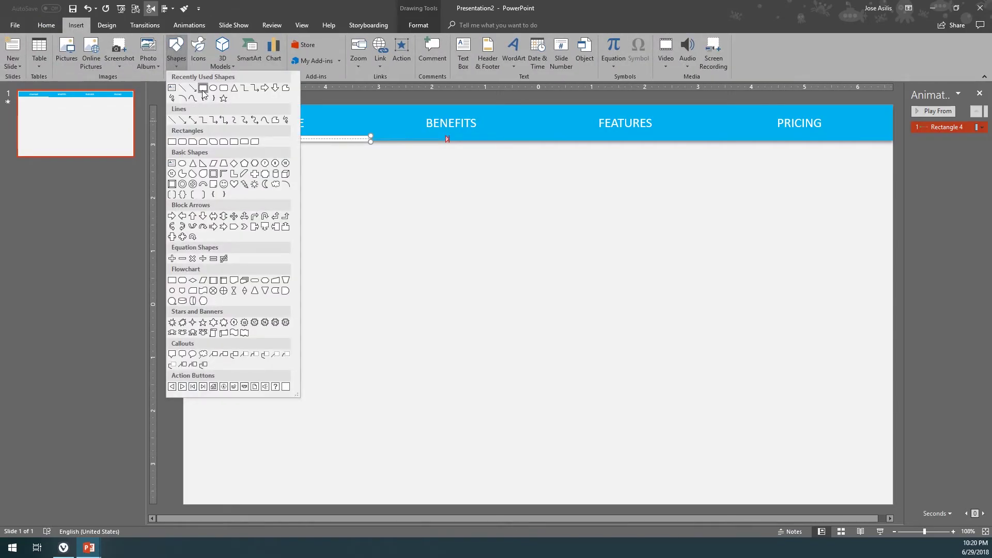
left_click(178, 149)
left_click_drag(235, 223, 370, 348)
left_click_drag(356, 294, 634, 300)
- Distribute the three blue rectangles horizontally across the slide, using Align to Slide
left_click(468, 308, "shift")
left_click(295, 309, "shift")
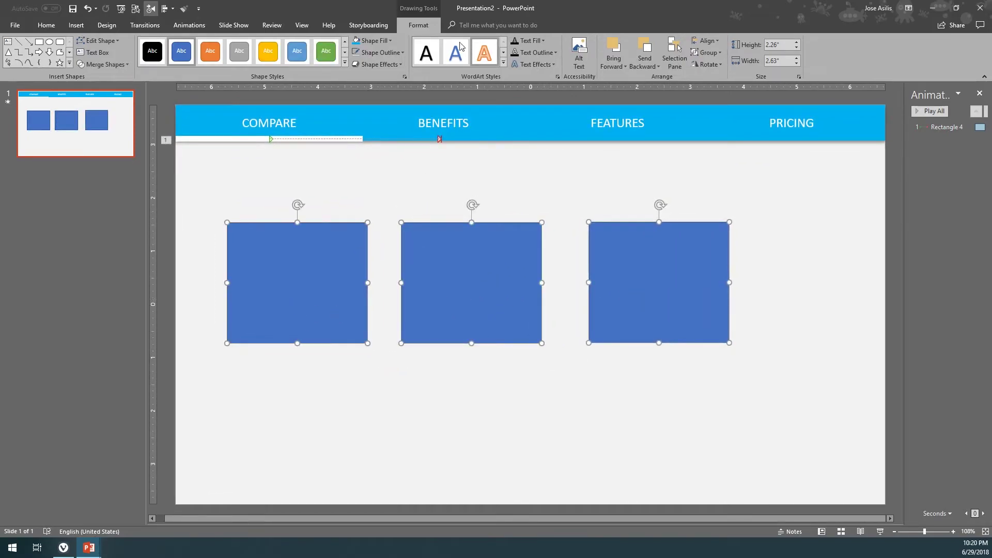
left_click(707, 41)
left_click(724, 132)
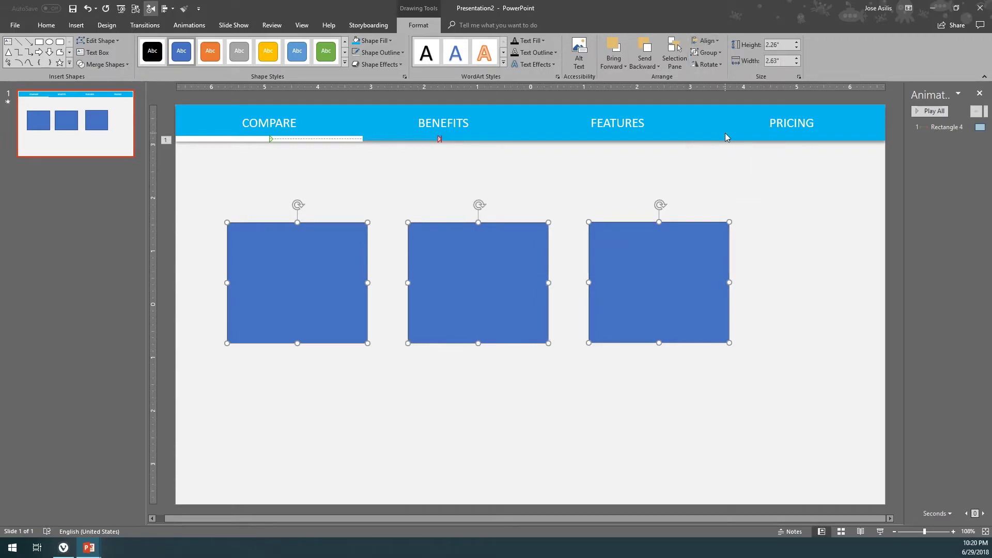
left_click(715, 42)
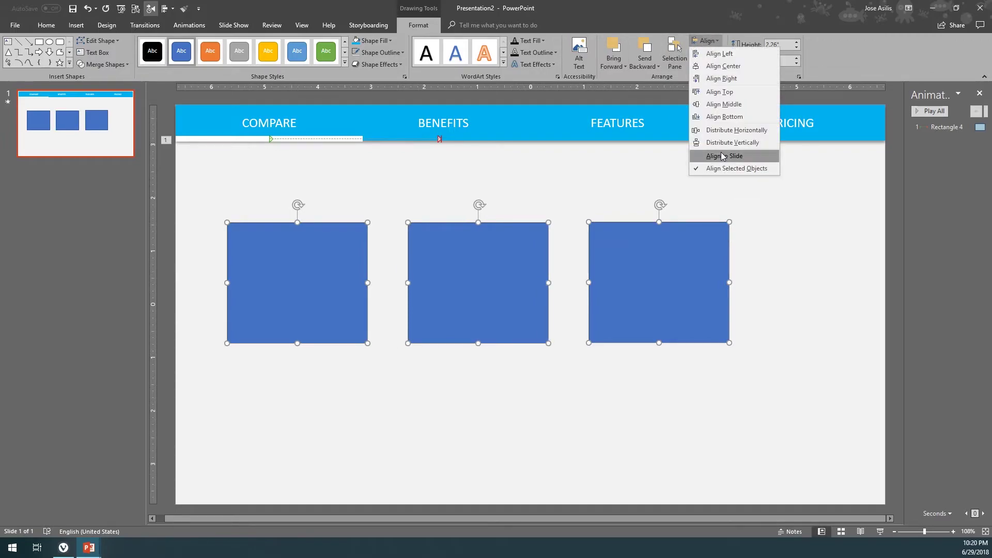
left_click(721, 152)
left_click(716, 41)
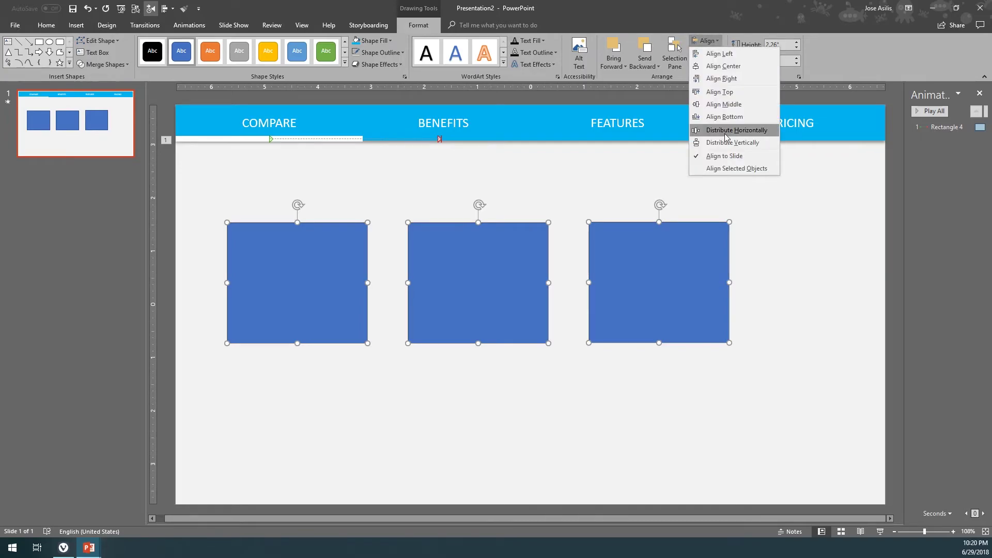
left_click(723, 130)
- Duplicate slide 1 with its navigation bar, white strip and three rectangles
right_click(94, 115)
left_click(325, 197)
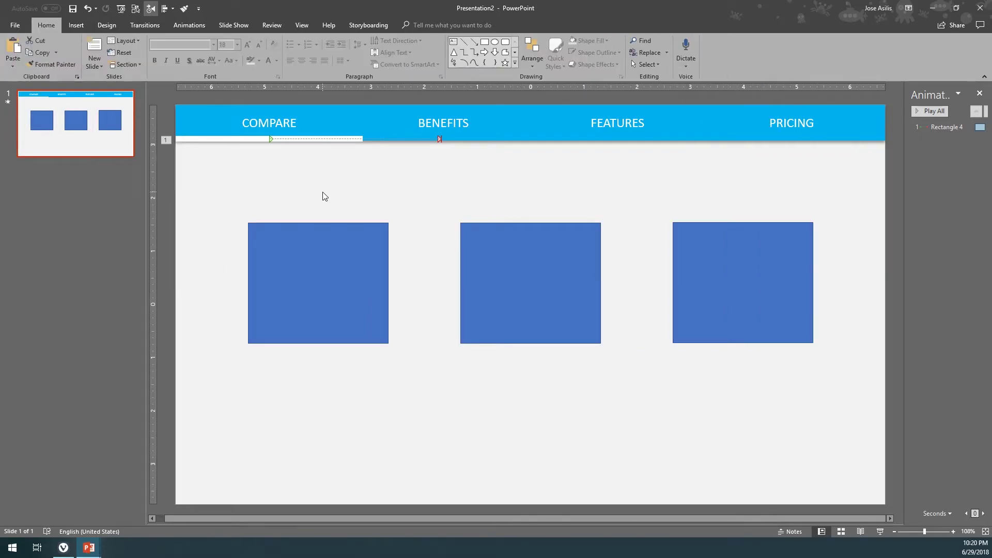
right_click(70, 131)
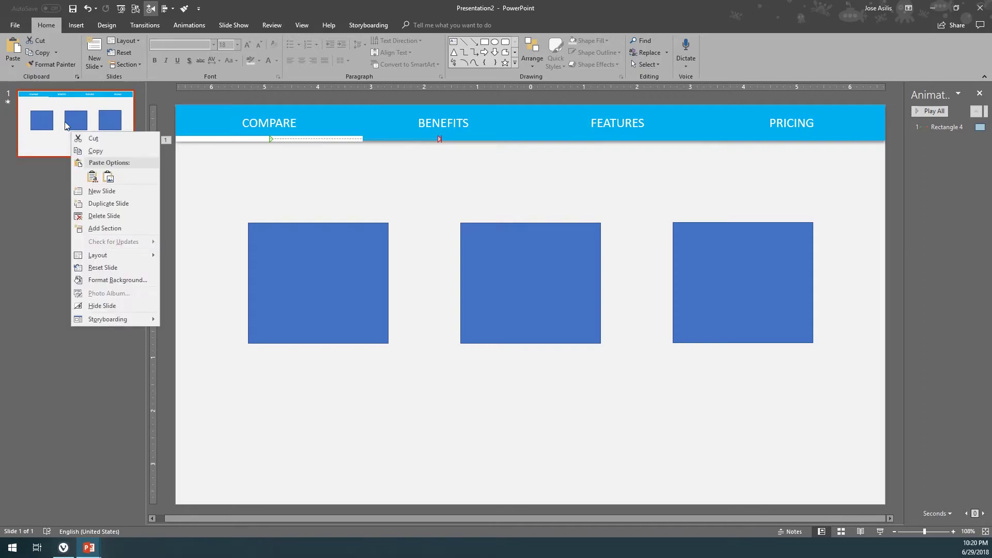
left_click(92, 204)
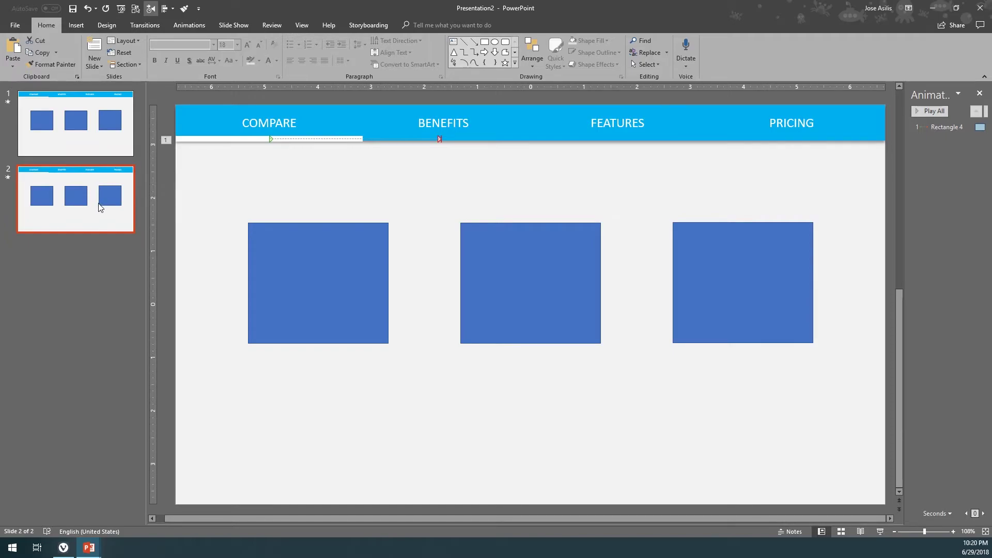
- Move the white strip on slide 2 from under COMPARE to under BENEFITS
left_click(217, 139)
mouse_move(216, 140)
left_mouse_down()
mouse_move(398, 131)
mouse_move(389, 134)
left_mouse_up()
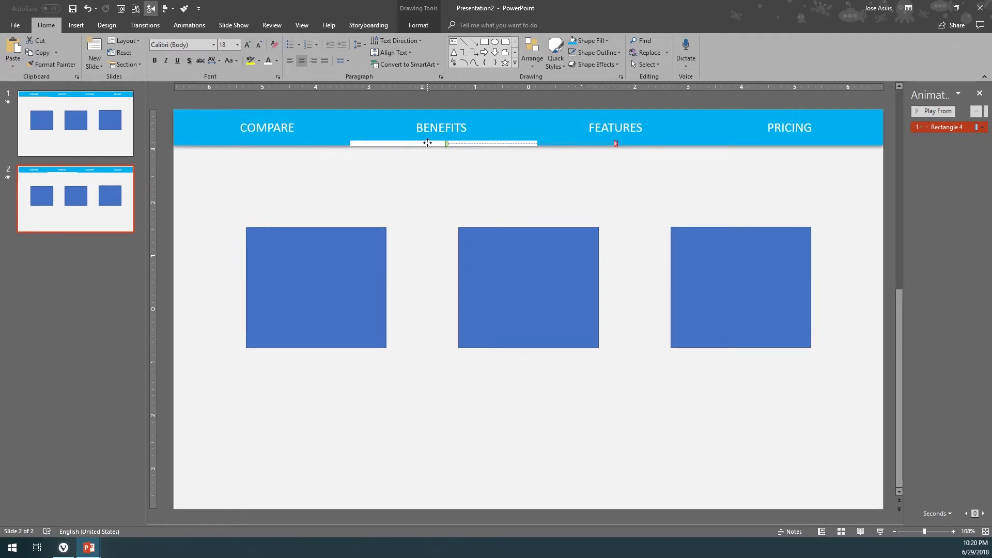
left_click(428, 124)
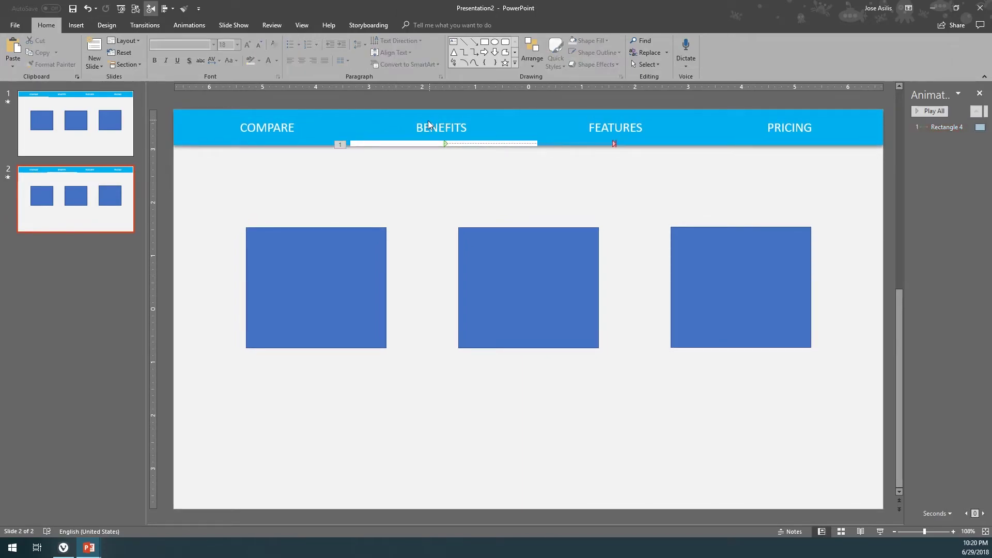
- Copy the BENEFITS text box from the custom layout in Slide Master view and paste it onto slide 2
left_click(421, 147)
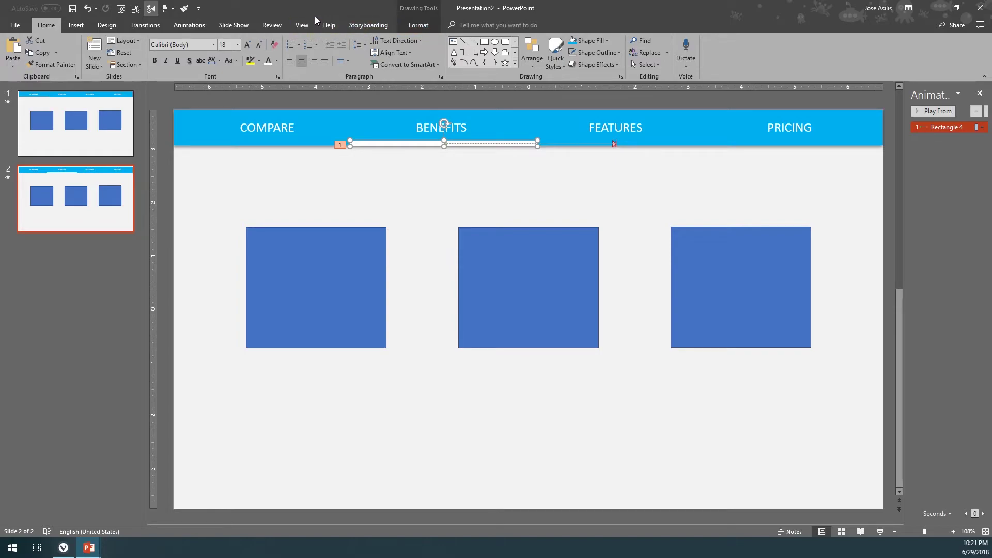
left_click(302, 24)
left_click(132, 54)
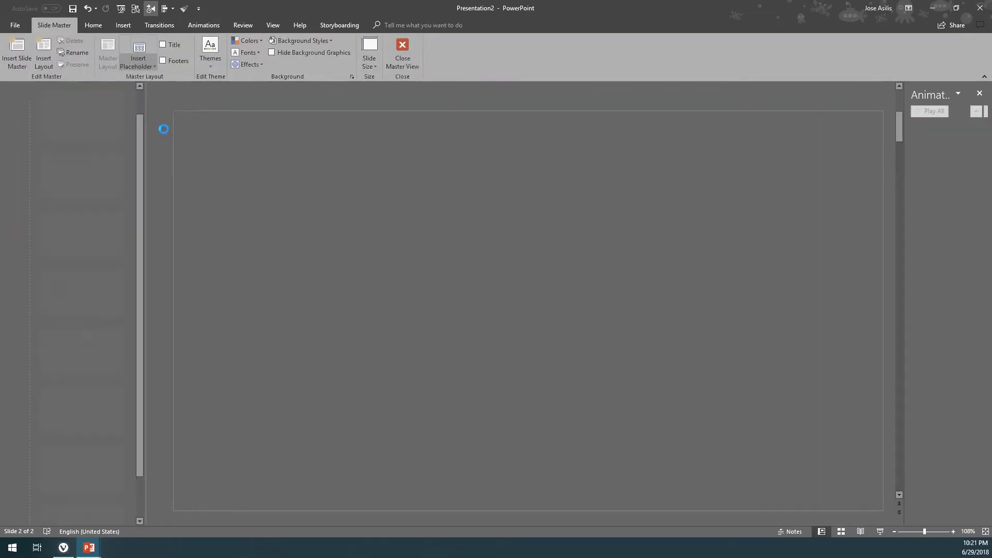
left_click(240, 148)
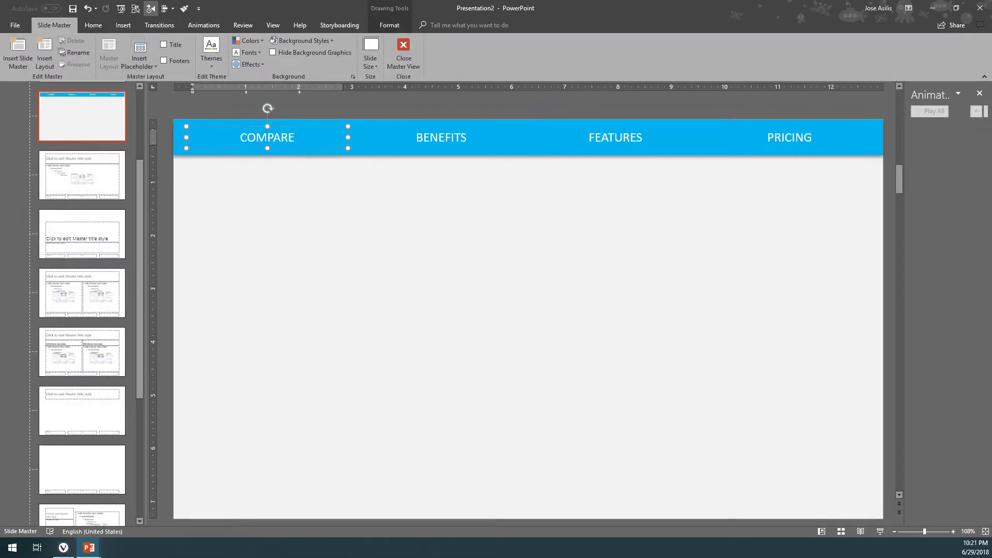
left_click(423, 136)
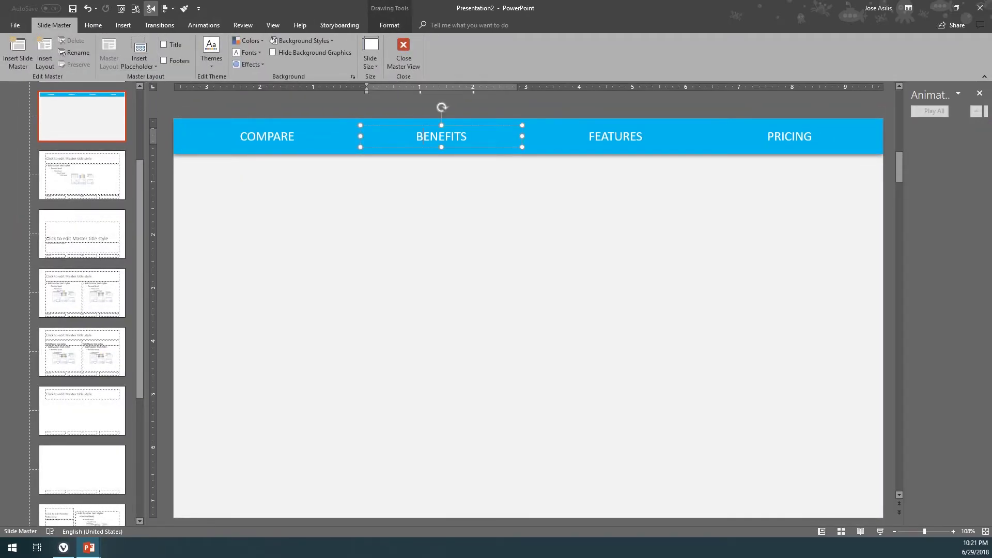
left_click(417, 147)
left_click(405, 62)
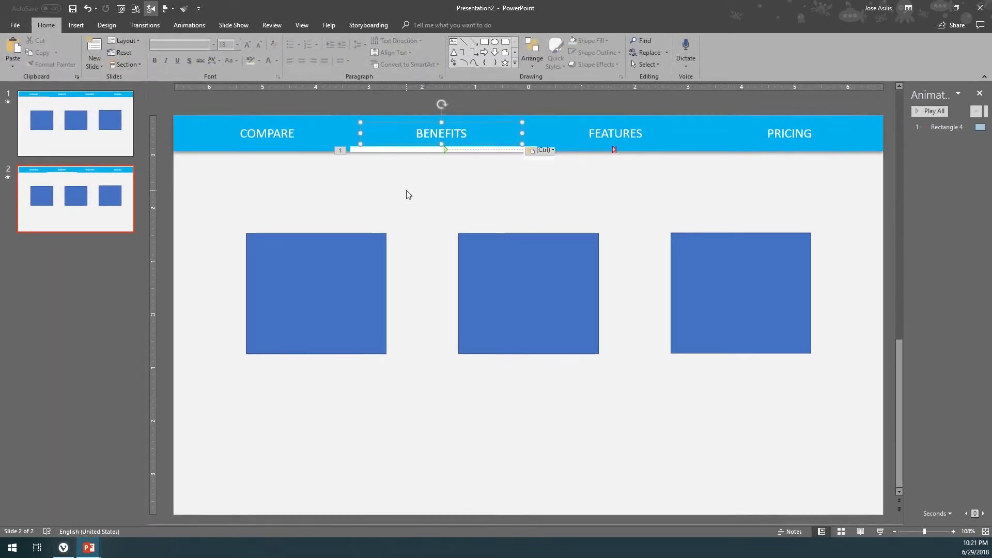
key("ctrl+v")
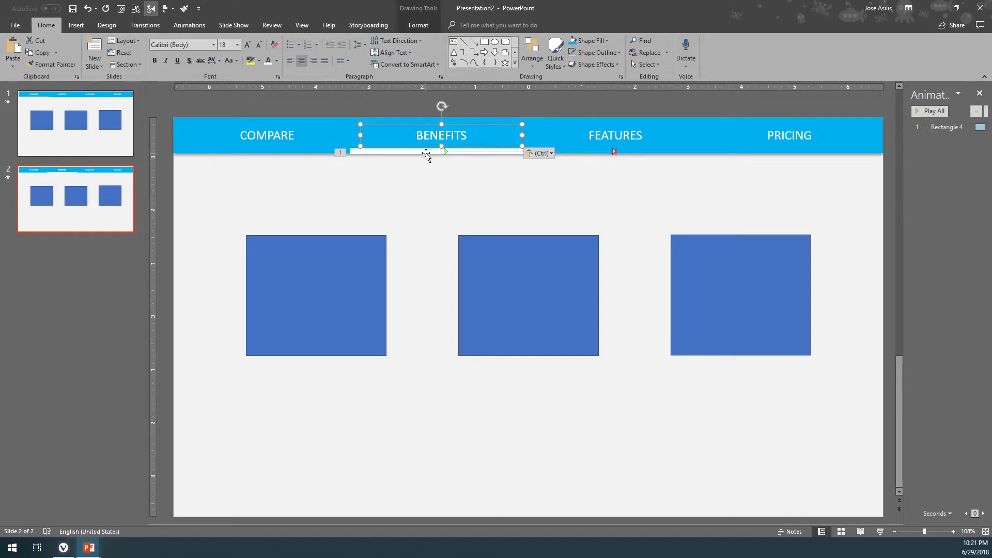
- Center the white strip on slide 2 horizontally under the pasted BENEFITS text box, aligning relative to the selected objects
left_click(426, 151)
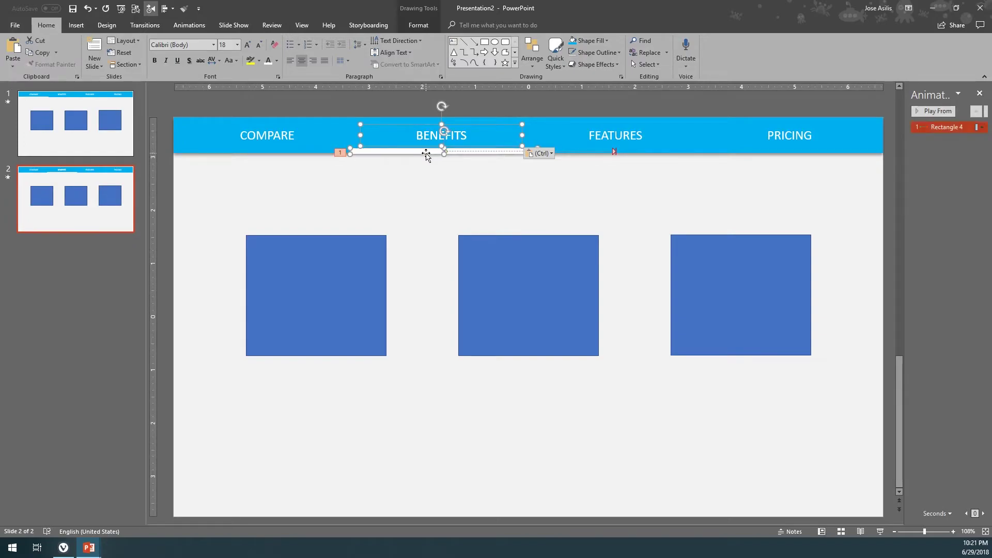
left_click(533, 54)
mouse_move(556, 200)
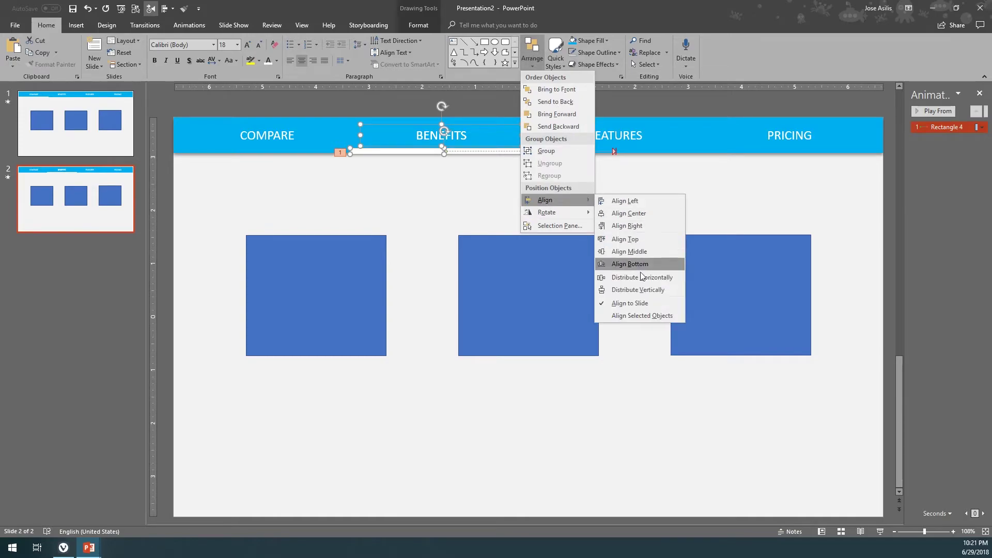
left_click(630, 315)
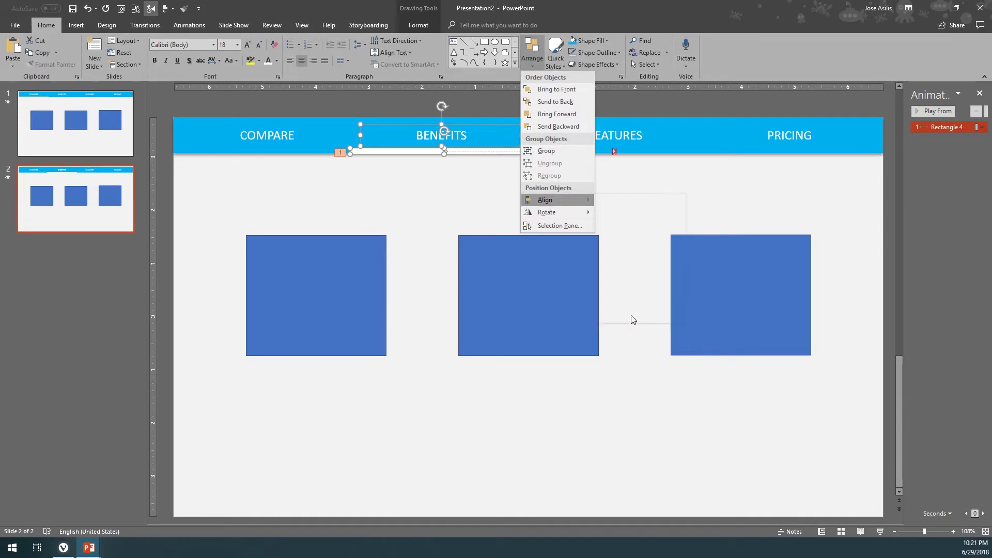
left_click(537, 50)
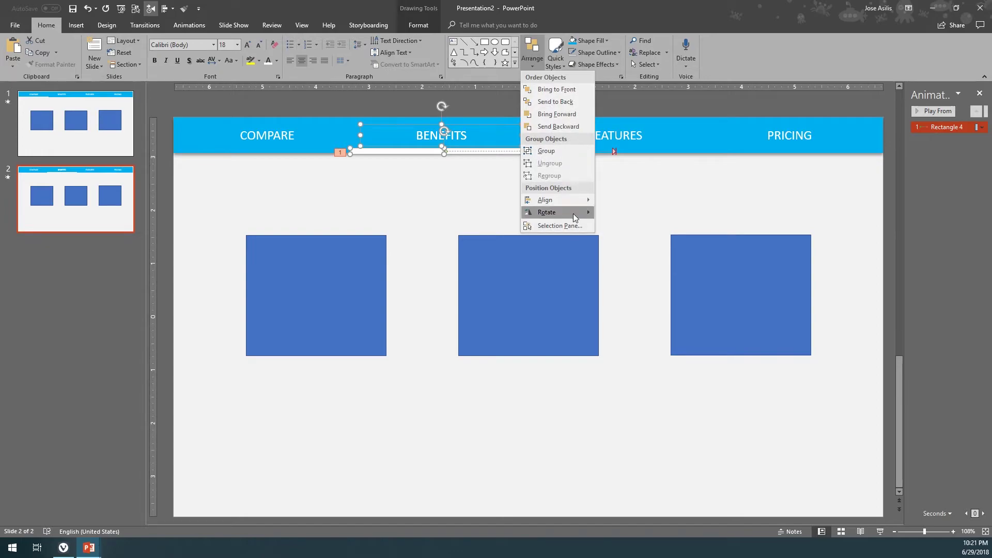
mouse_move(585, 204)
left_click(615, 213)
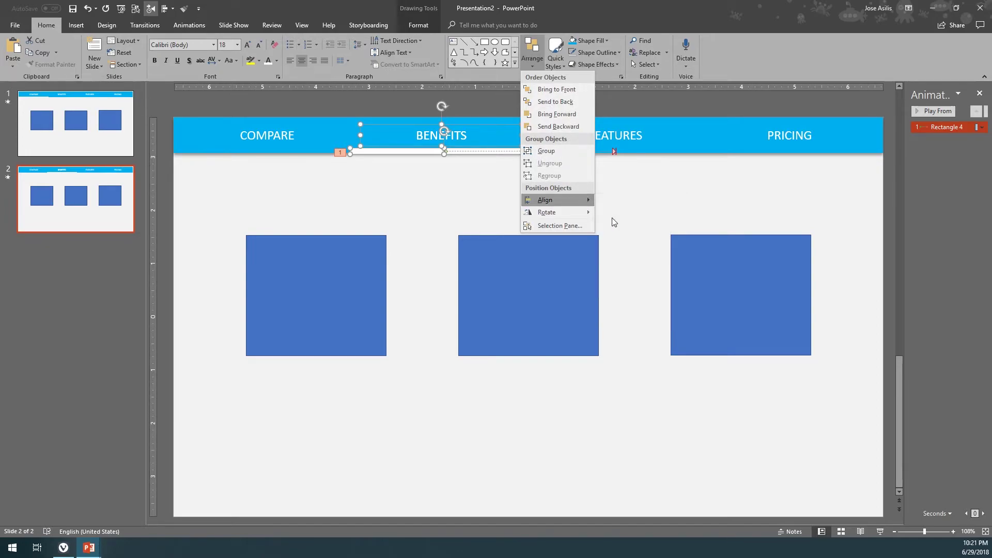
key("Left")
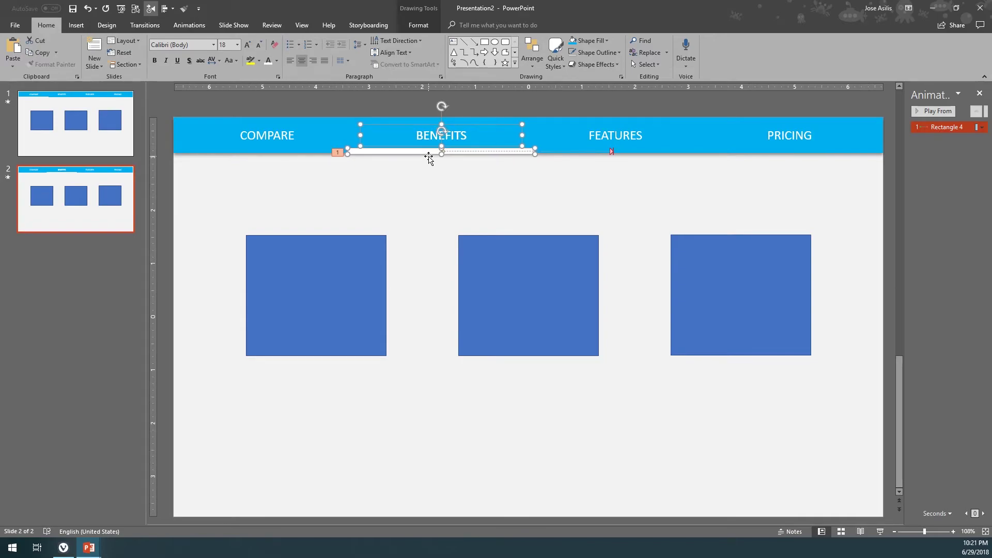
left_click(421, 128)
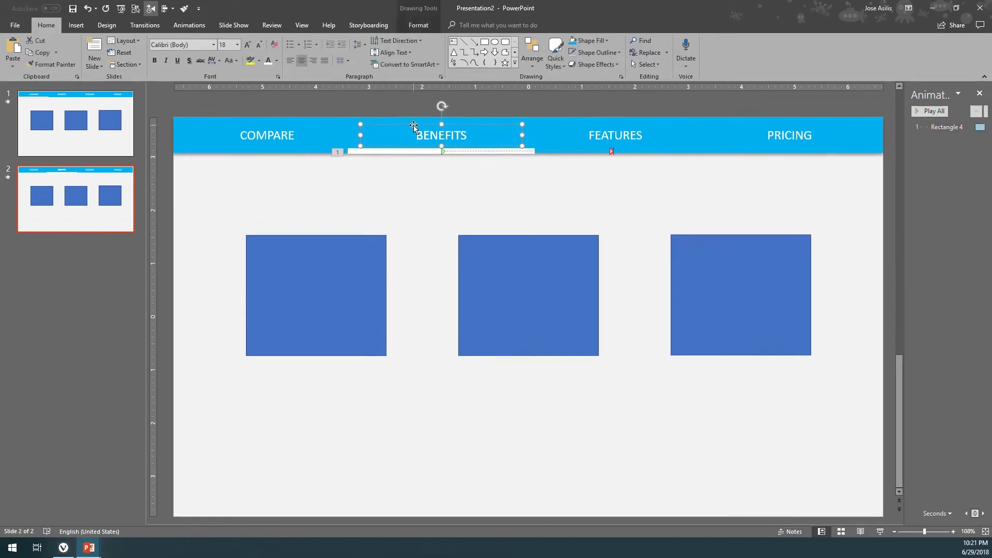
left_click(591, 94)
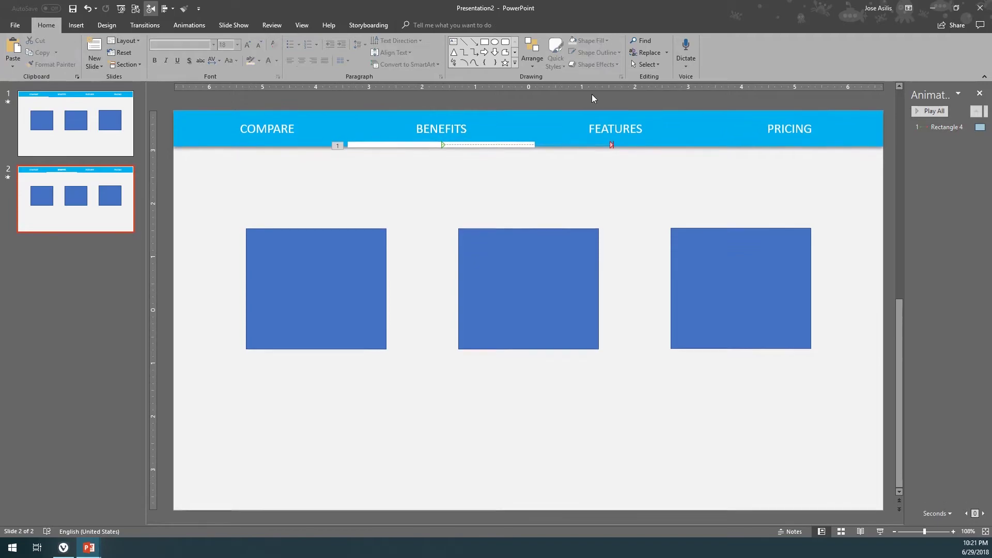
- Draw a vertical line about 4.39" long below BENEFITS on the custom layout and line it up with the label's center
left_click(536, 54)
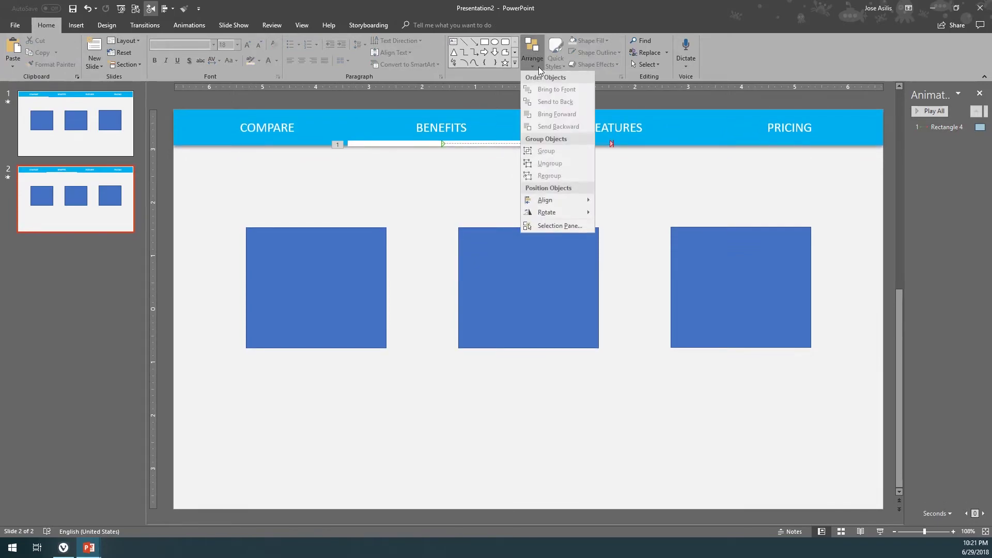
left_click(305, 24)
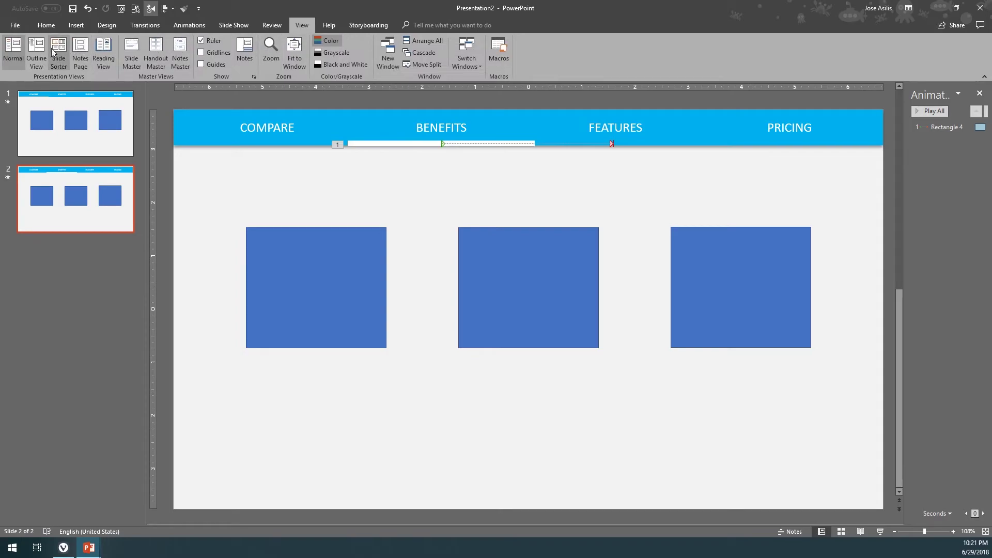
left_click(132, 49)
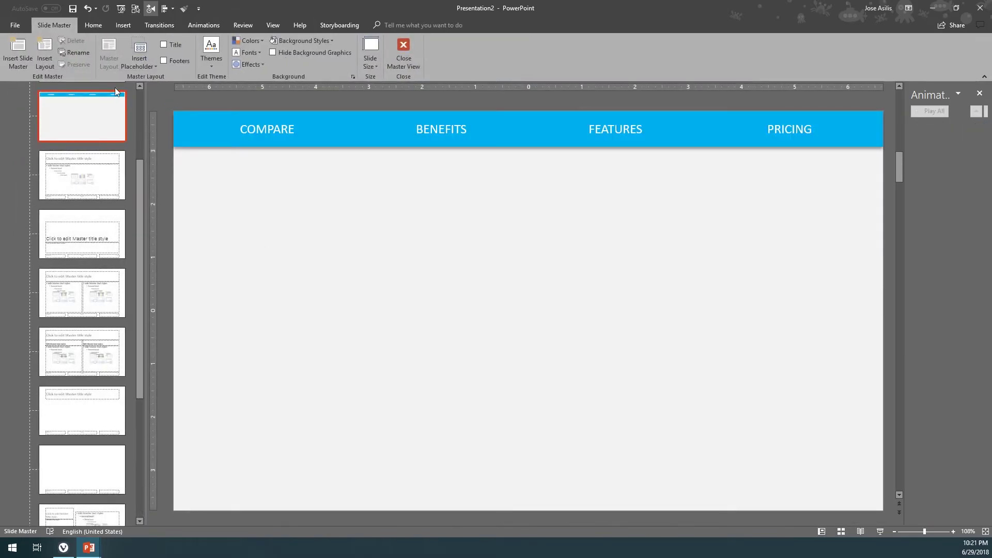
left_click(119, 27)
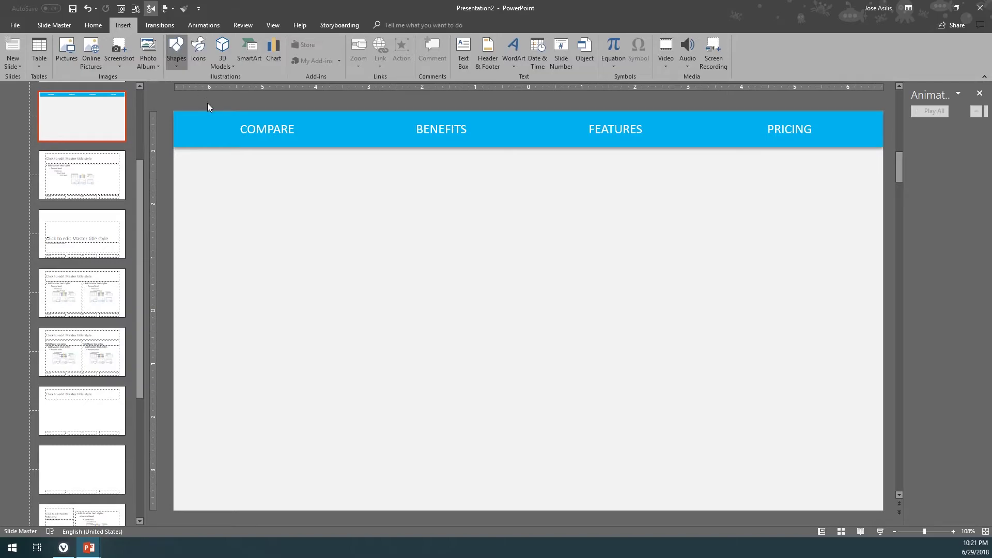
left_click(183, 90)
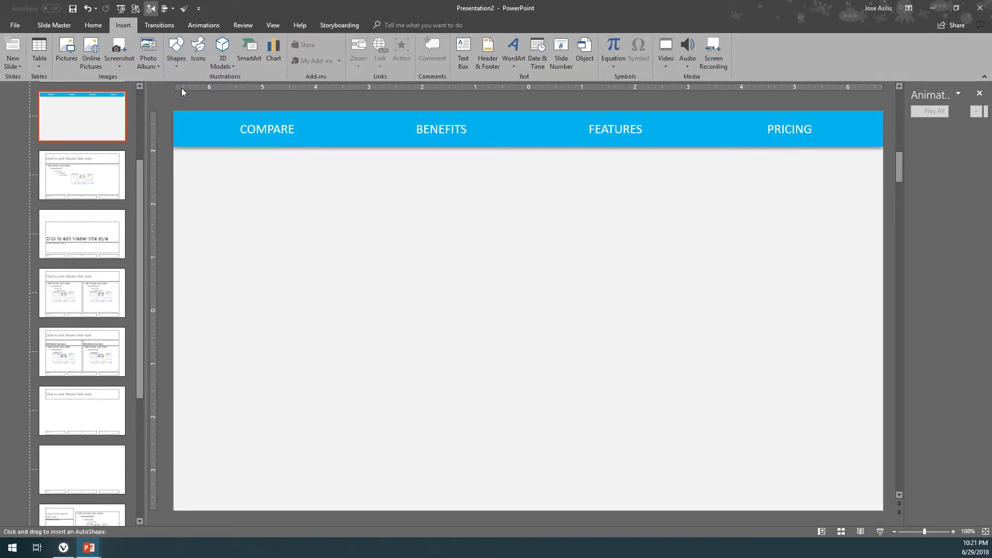
left_click_drag(441, 140, 404, 373)
left_click(441, 137, "shift")
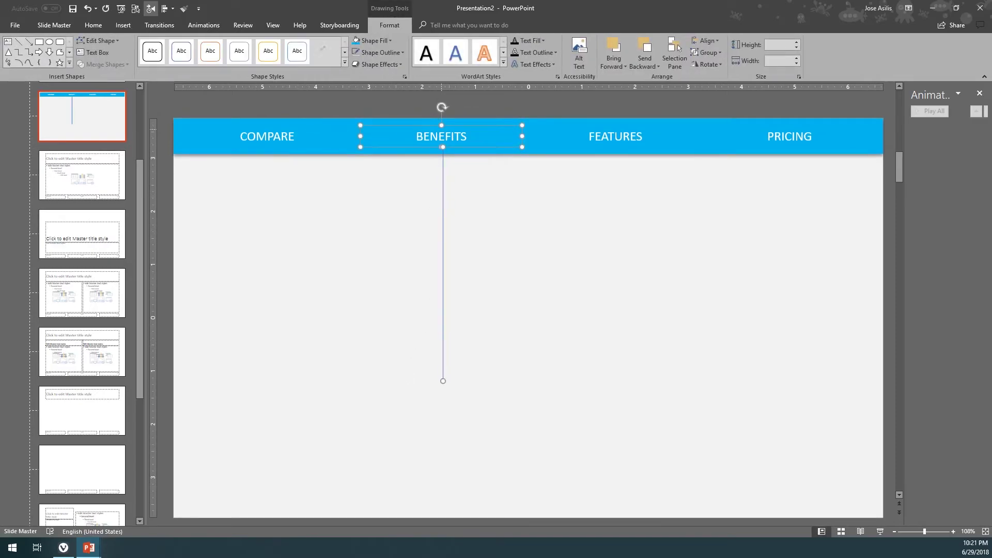
left_click(448, 176)
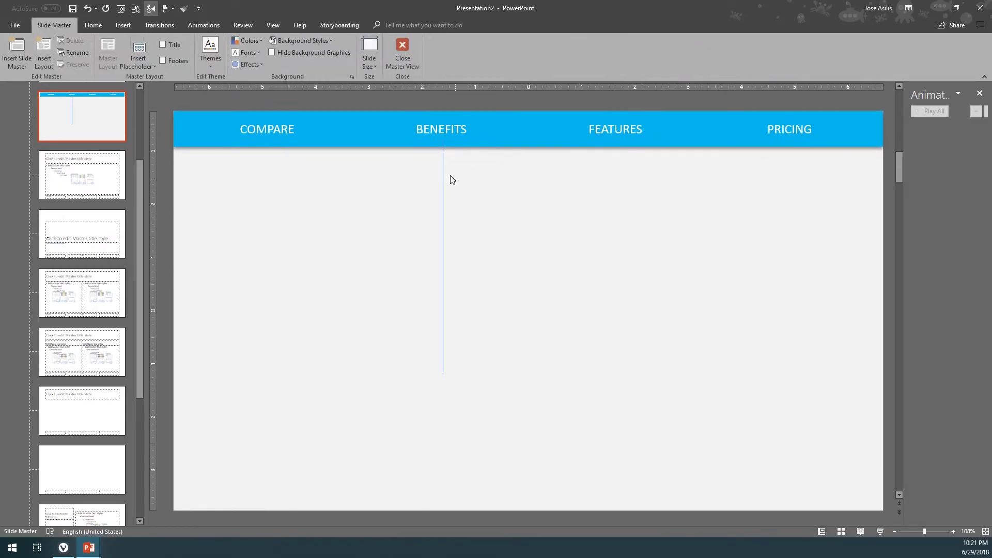
left_click(443, 173)
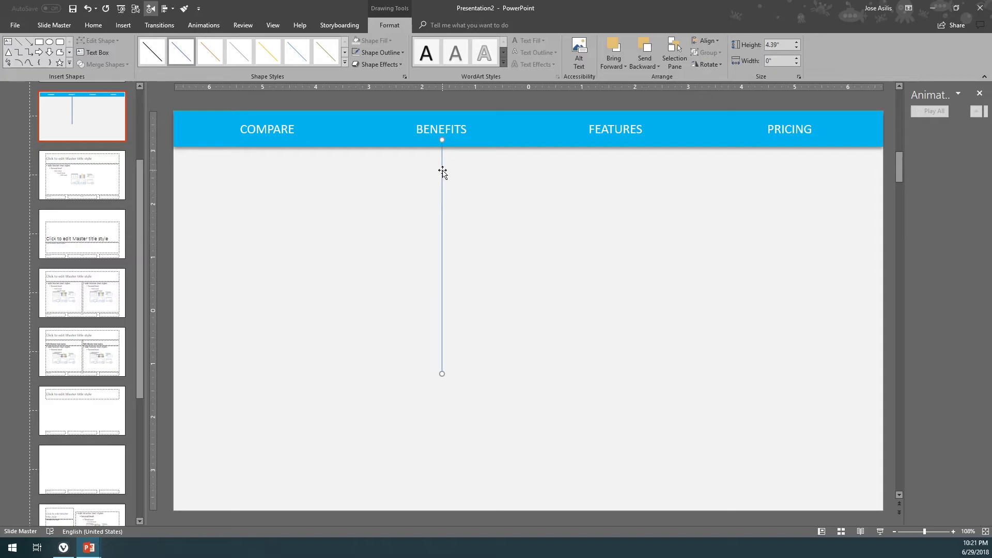
- Try the vertical line under FEATURES, then remove it from the layout and return to the slides
left_click(483, 168)
left_click(442, 156)
left_click_drag(442, 156, 617, 165)
key("ctrl+z")
left_click(465, 219)
left_click(442, 186)
key("Delete")
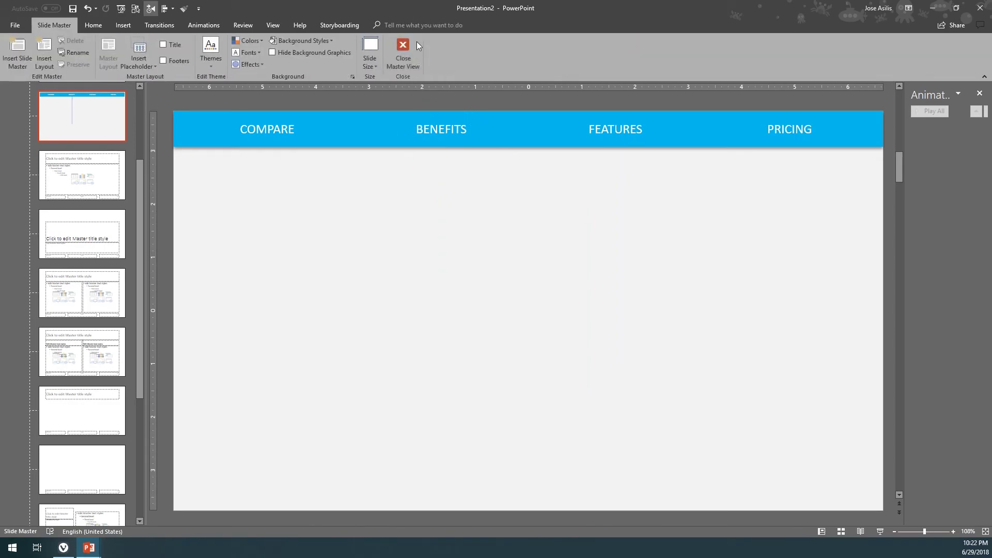
left_click(396, 47)
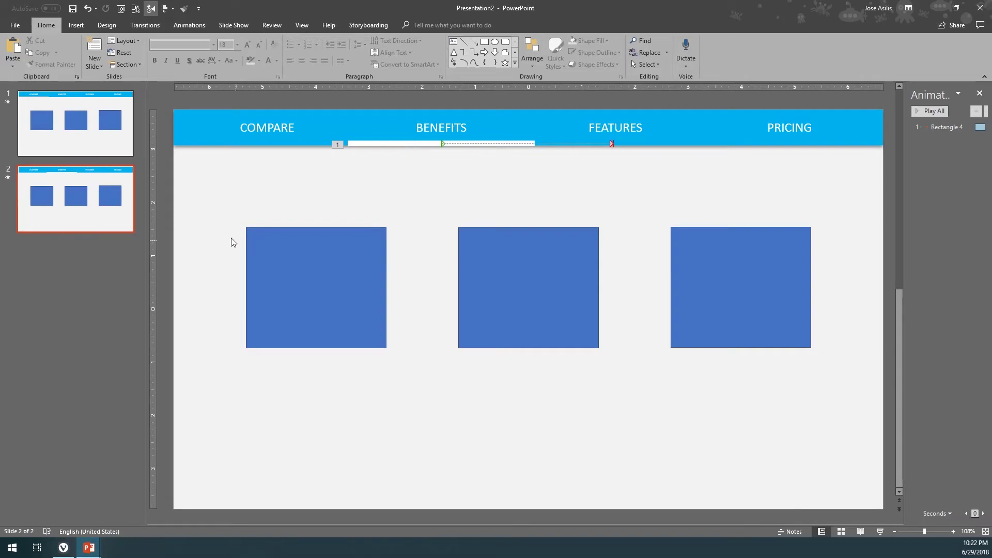
- Delete the two outer blue rectangles on slide 2, keeping the middle one
left_click(251, 258)
key("Delete")
left_click(527, 250)
left_click(727, 238)
key("Delete")
- Draw a triangle about 2.82" wide and 2.43" high on one side of slide 2's rectangle and place a duplicate on the other side
left_click(76, 25)
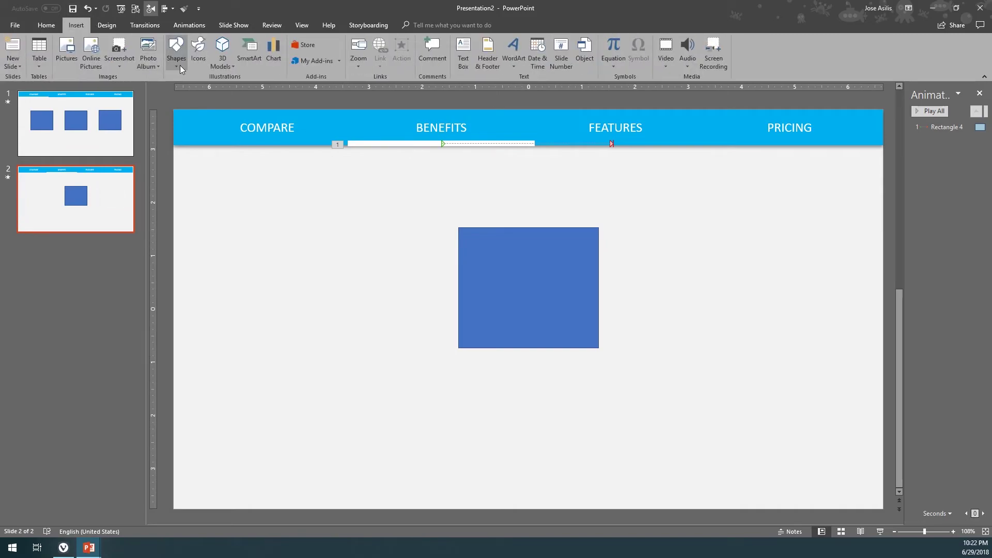
left_click(176, 52)
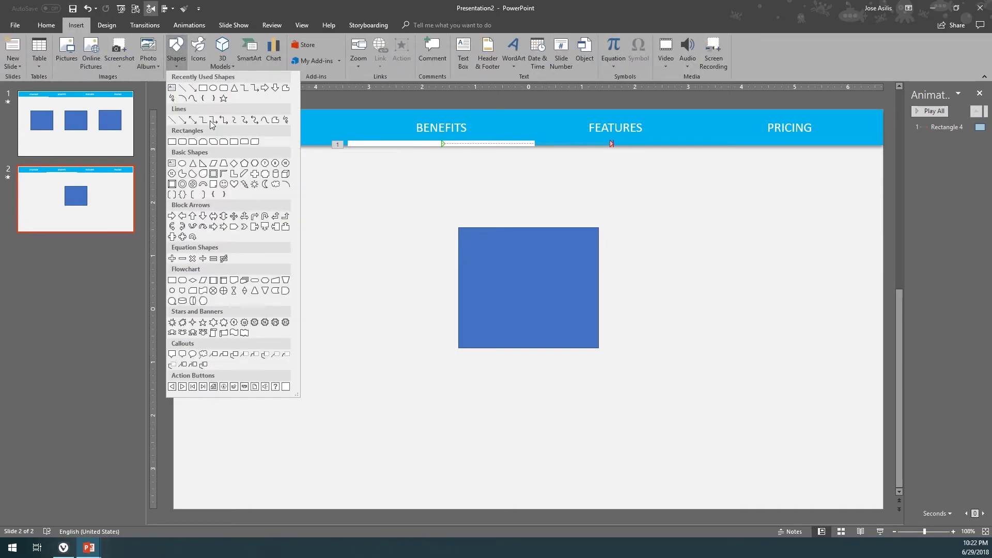
left_click(233, 89)
mouse_move(283, 221)
left_mouse_down()
mouse_move(429, 344)
mouse_move(416, 348)
left_mouse_up()
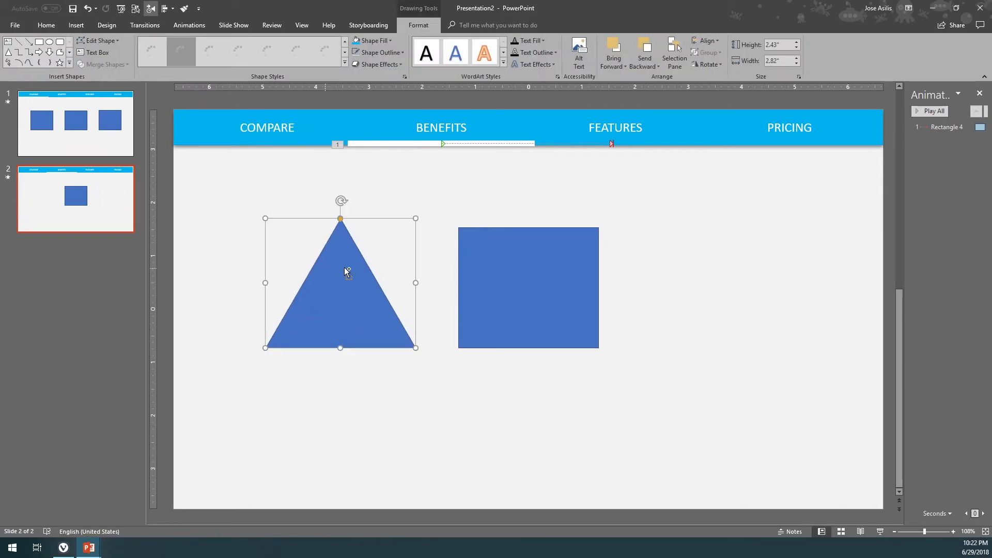
key("ctrl+d")
left_click_drag(355, 265, 716, 256)
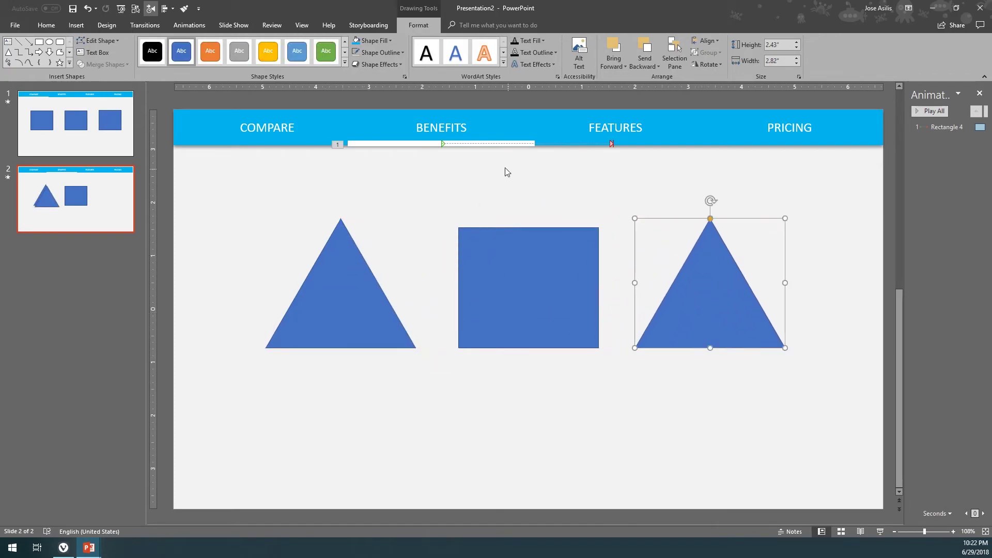
- Play the slide show from slide 1 to preview the white strip's motion from COMPARE to BENEFITS
left_click(66, 132)
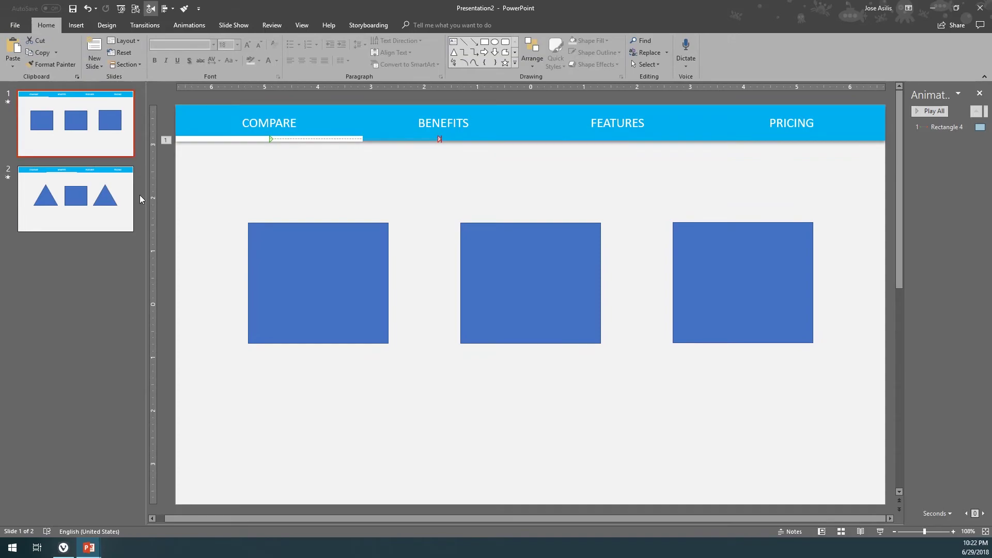
key("F5")
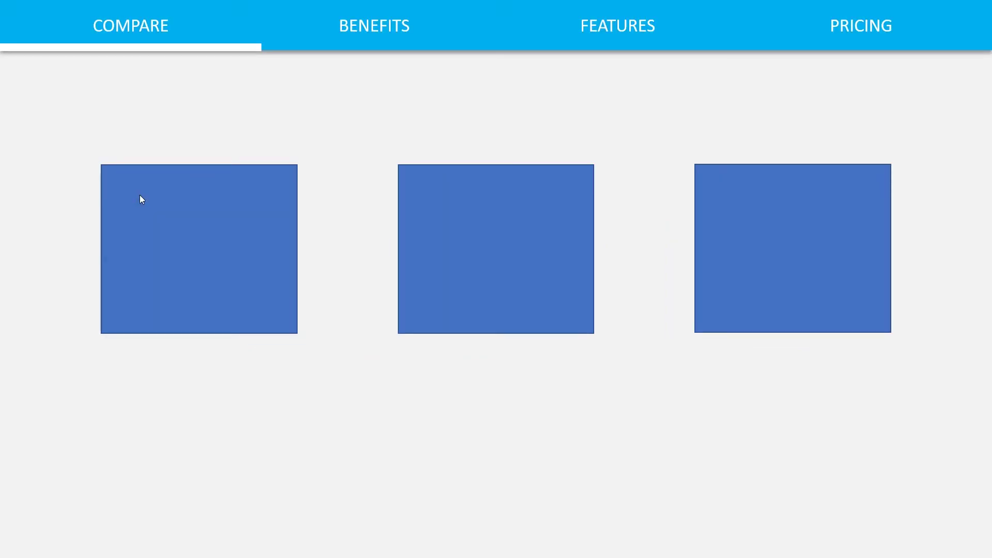
key("Right")
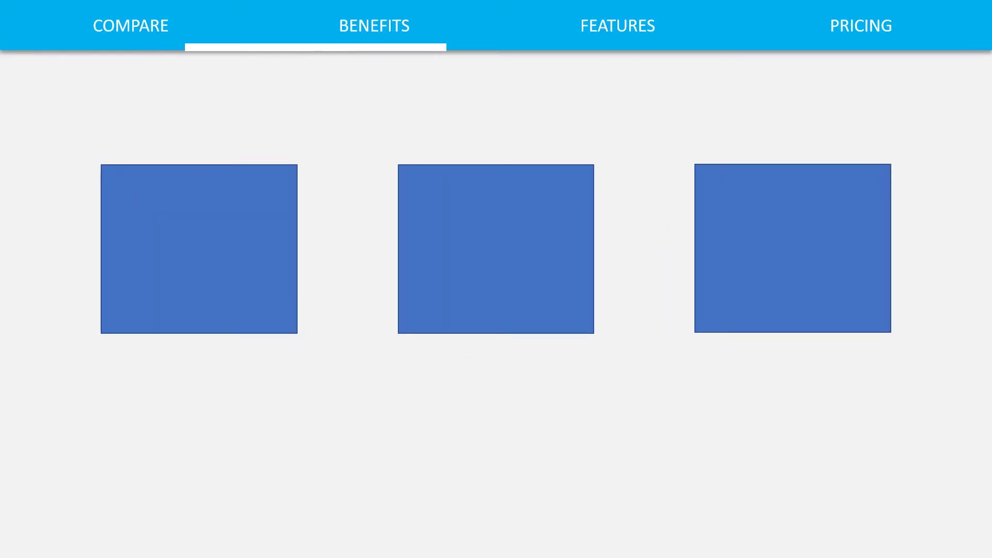
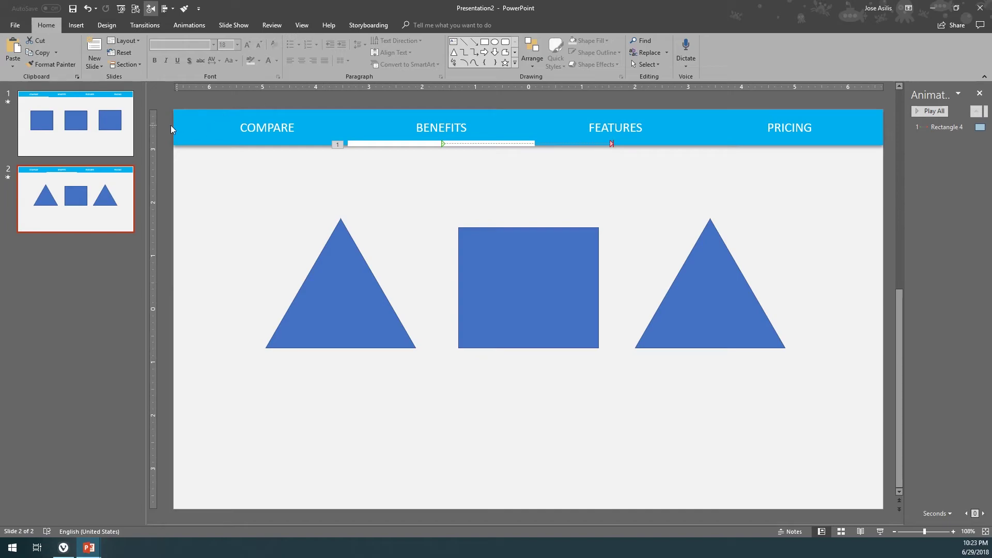
- Add a Lines motion path to the three blue rectangles on slide 1 with the direction set to Left
left_click(114, 130)
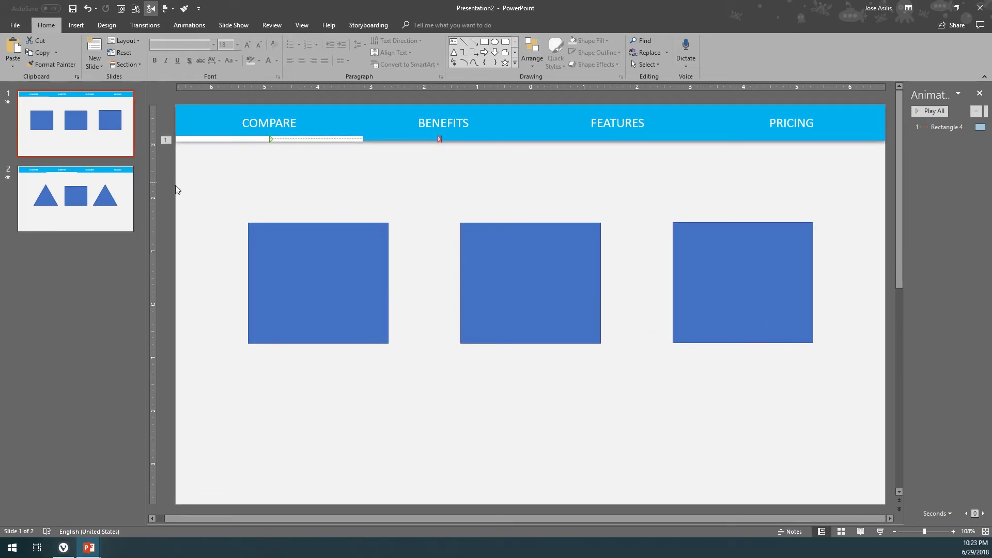
scroll(181, 193, "down", 3)
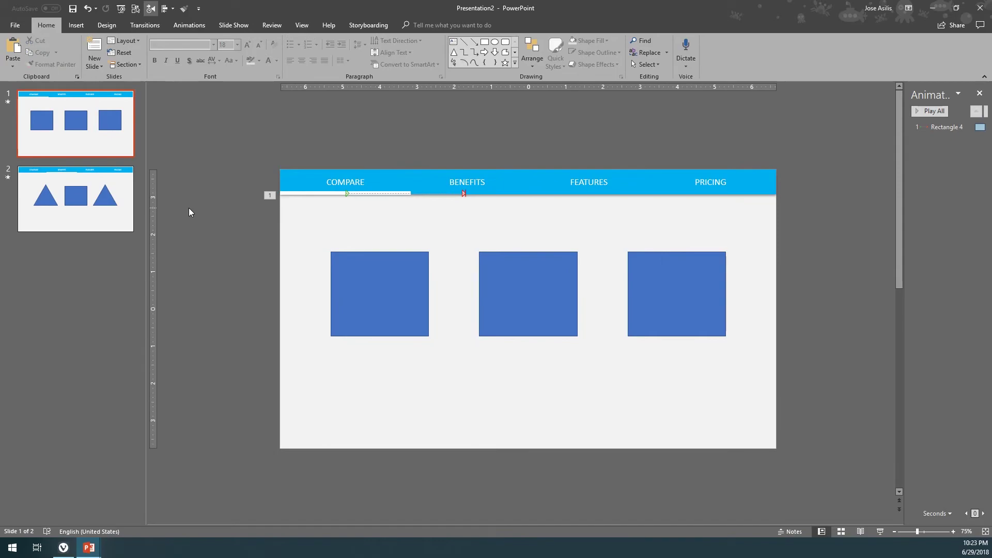
mouse_move(188, 207)
left_mouse_down()
mouse_move(608, 427)
mouse_move(840, 497)
left_mouse_up()
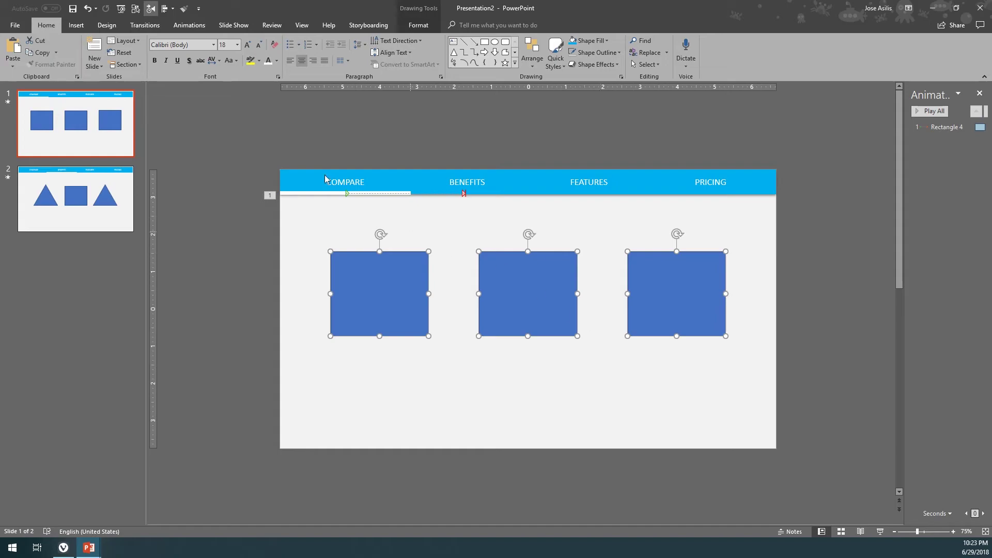
left_click(189, 25)
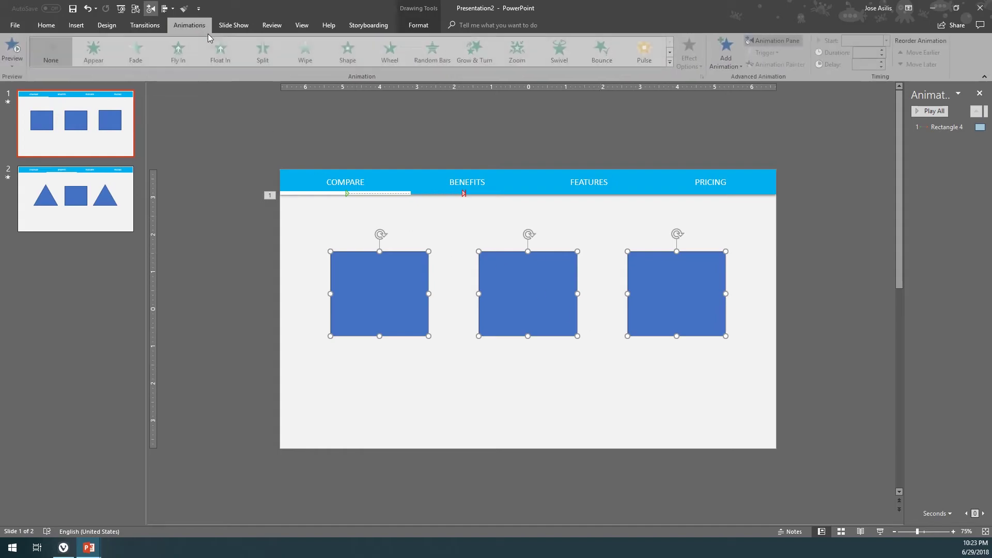
left_click(729, 65)
left_click(732, 414)
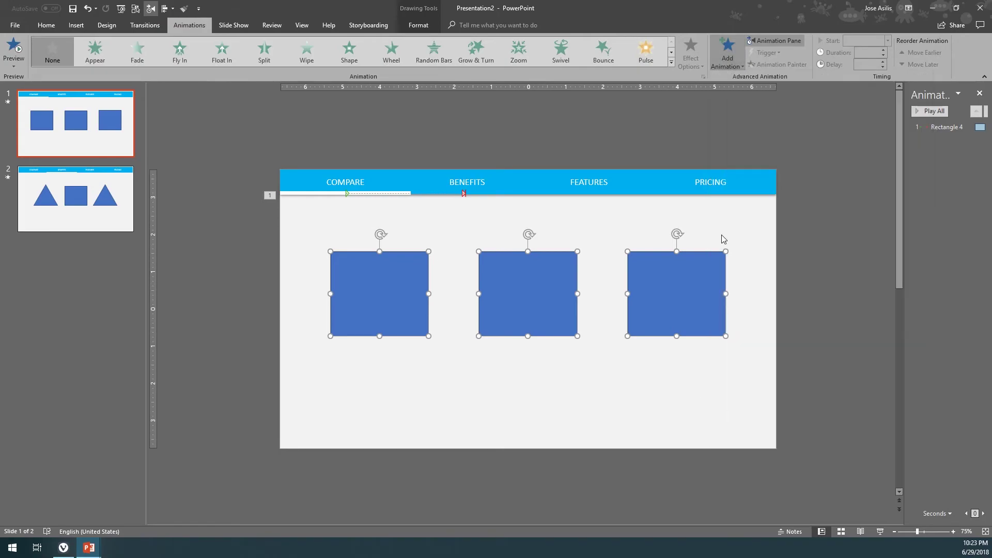
left_click(691, 50)
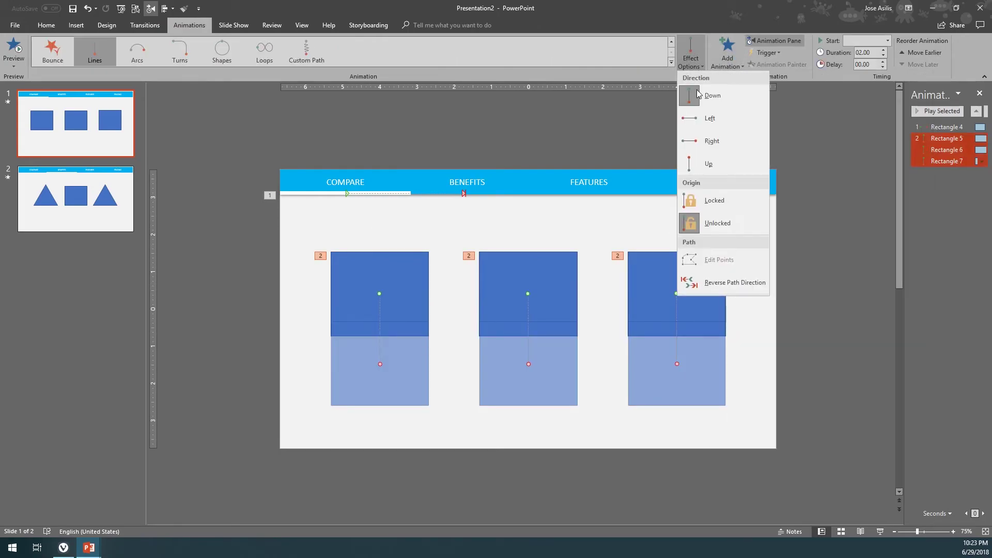
left_click(701, 126)
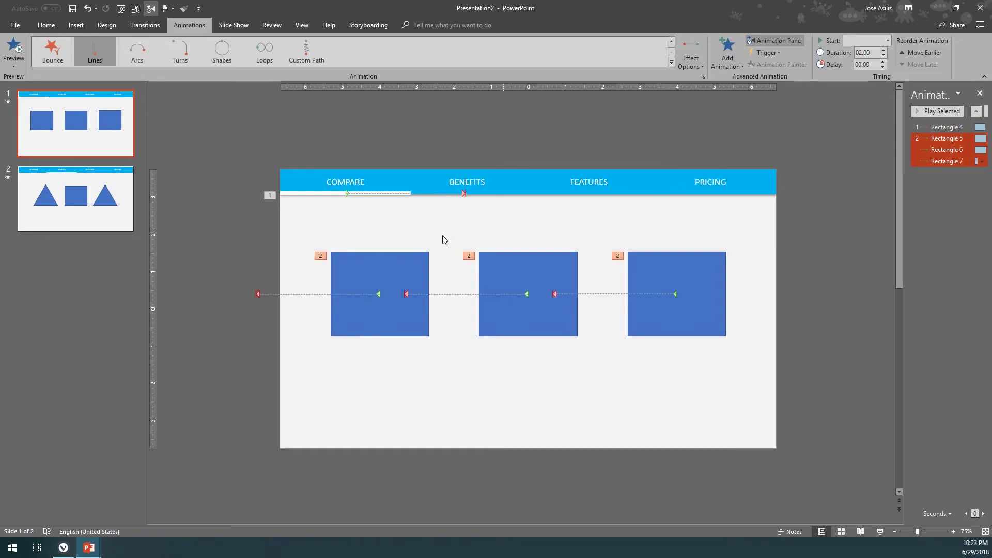
- Group the three rectangles on slide 1 and add a Lines motion path to the group
left_click_drag(297, 222, 776, 394)
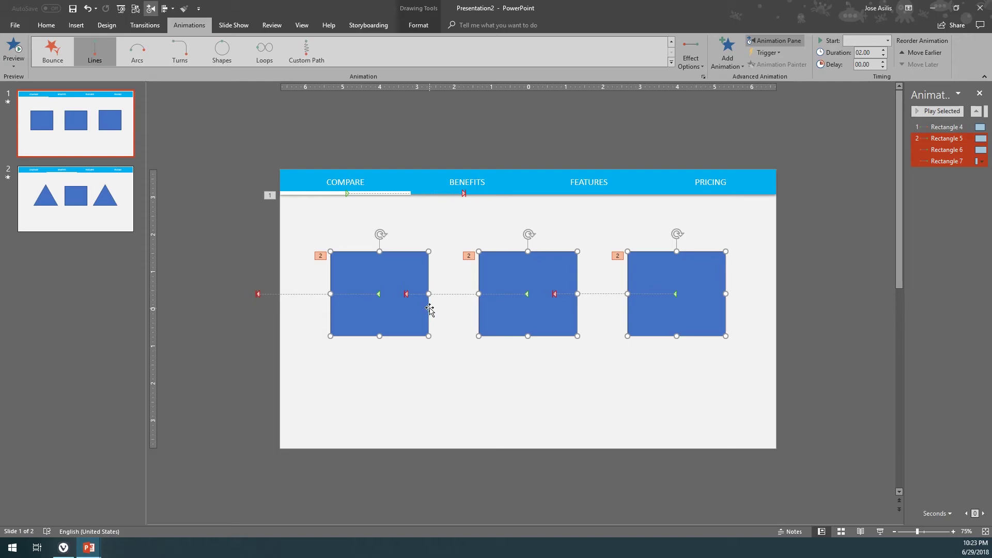
key("ctrl+g")
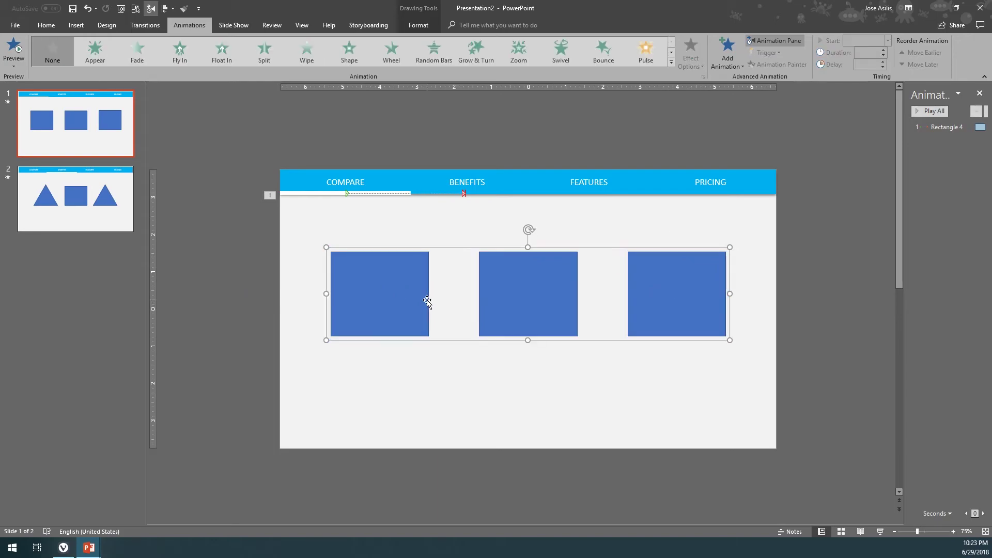
left_click(727, 54)
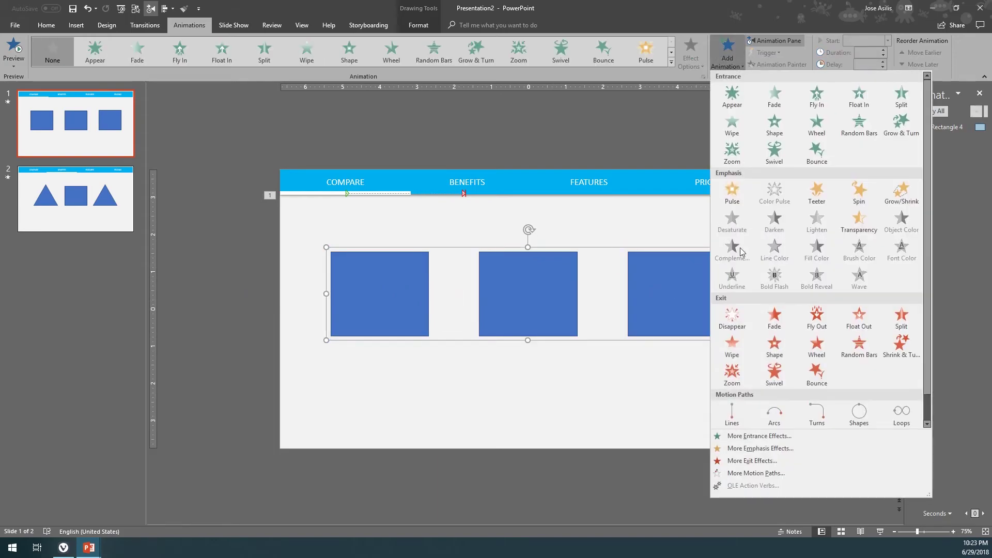
left_click(732, 413)
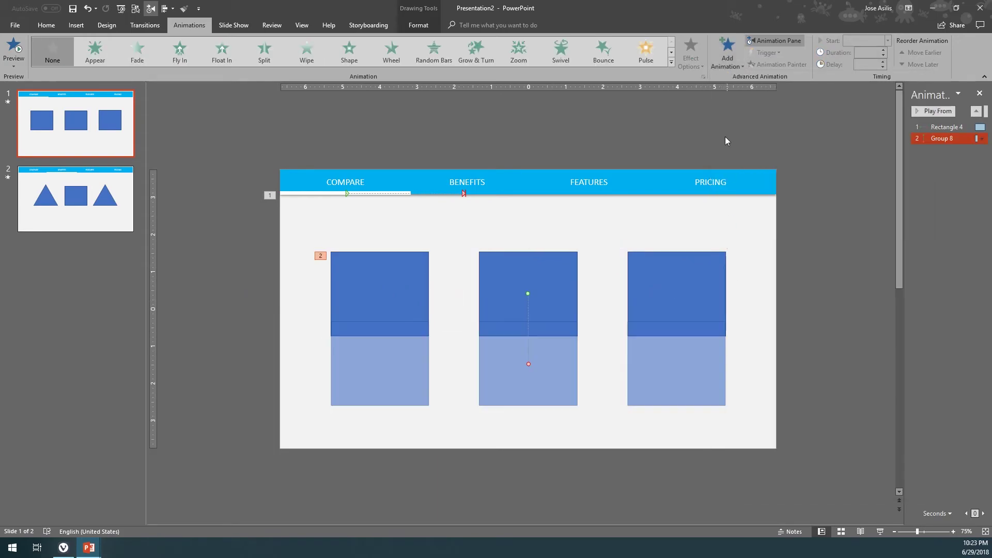
left_click(629, 231)
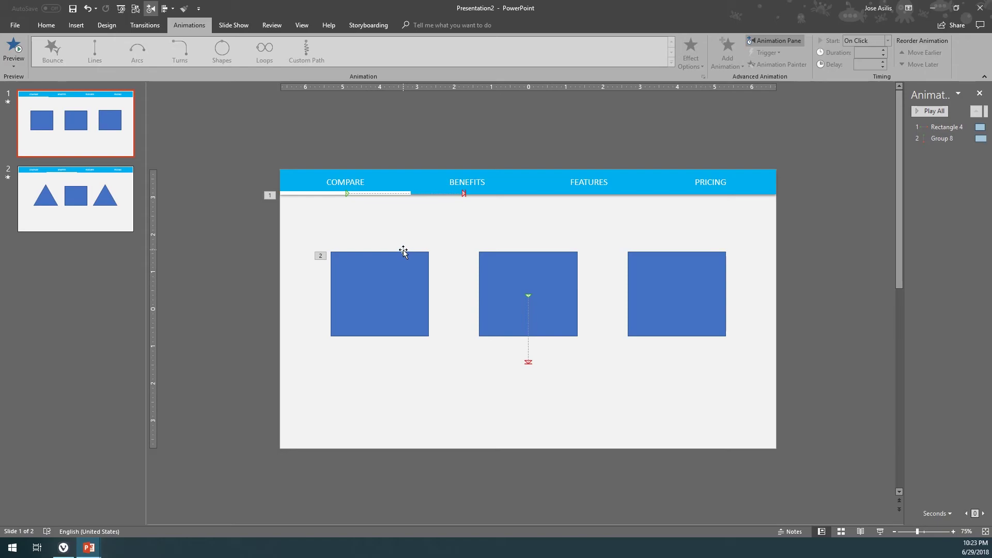
- Duplicate slide 2, the one with the two triangles around a rectangle
left_click(75, 197)
right_click(76, 197)
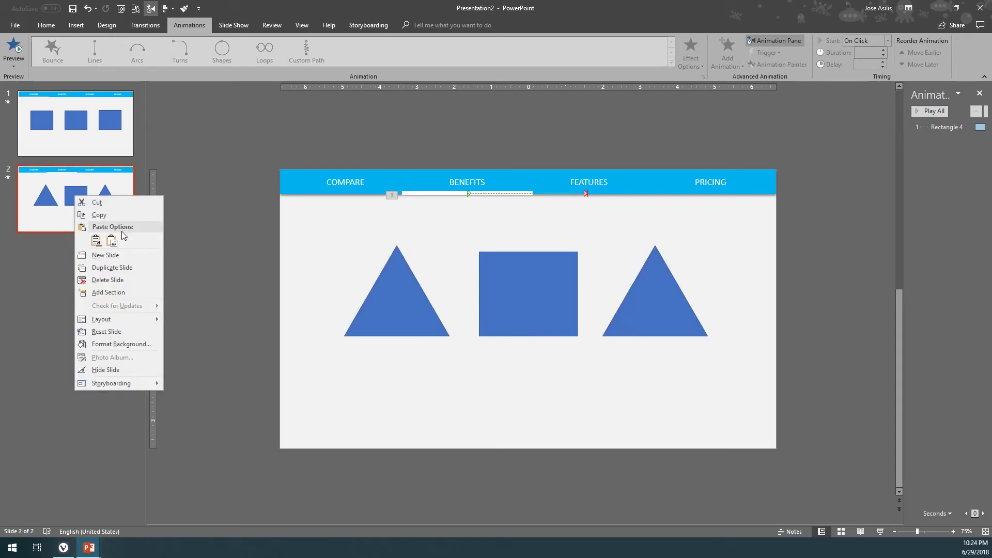
left_click(112, 267)
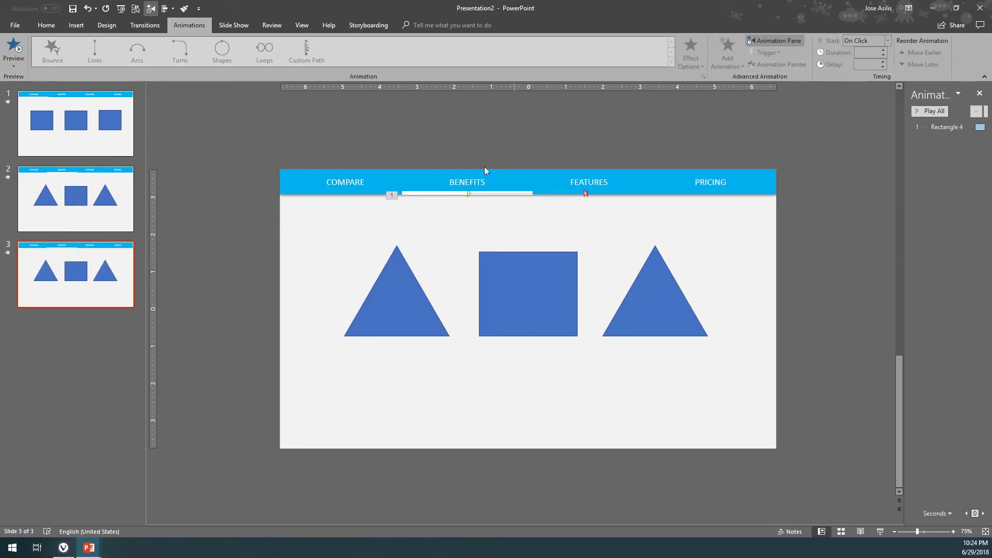
- Copy the FEATURES and PRICING labels from the custom layout in the slide master and paste them onto slide 3
left_click(442, 194)
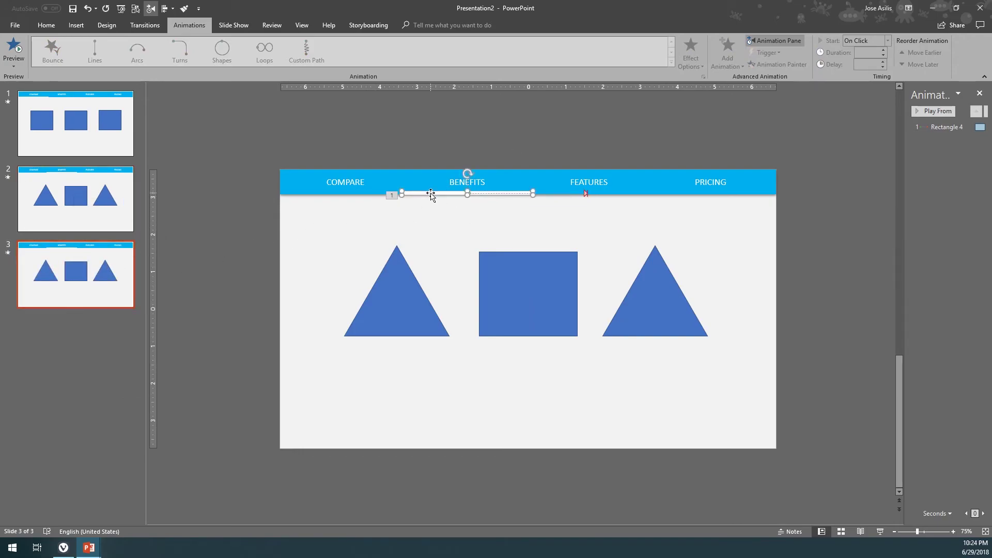
left_click(302, 25)
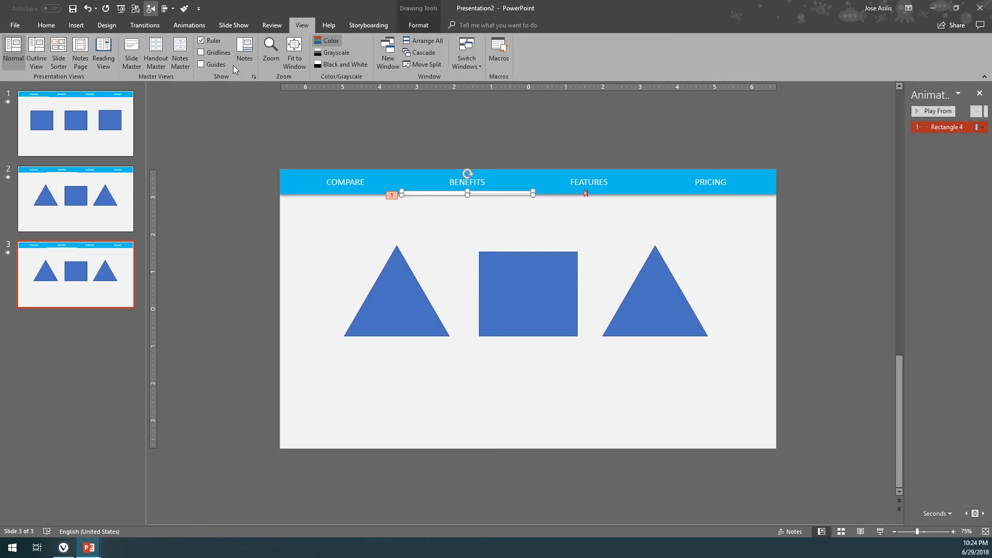
left_click(131, 52)
left_click(594, 191)
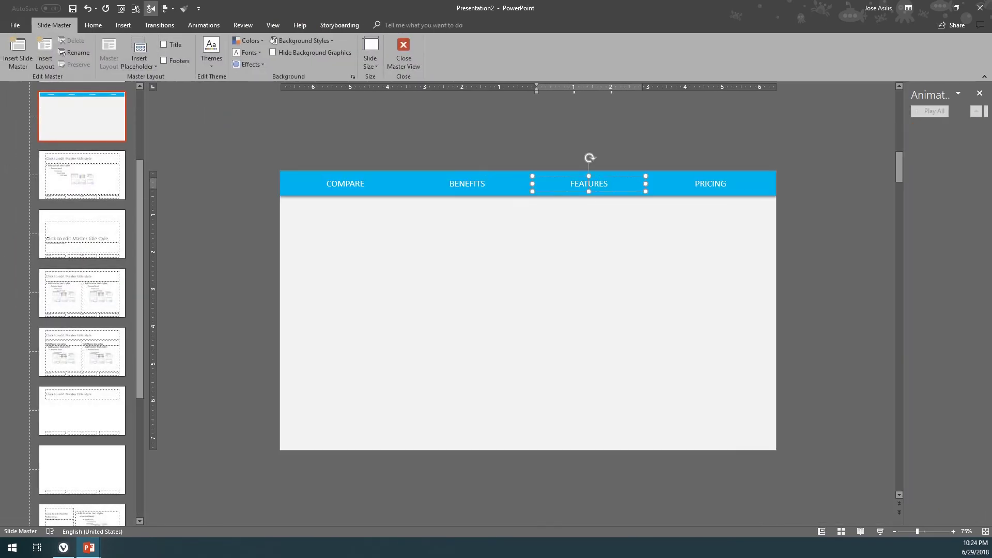
left_click(600, 193)
left_click(601, 193)
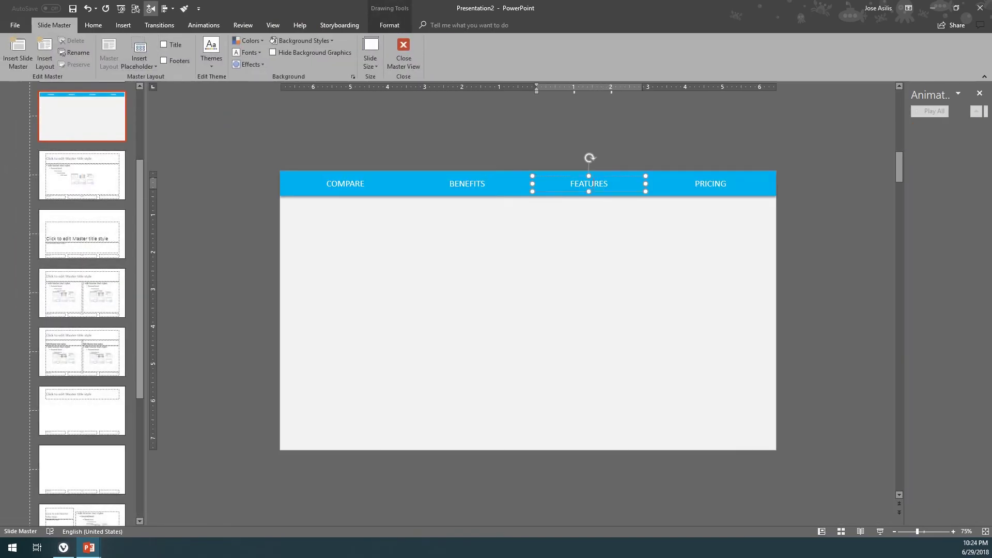
left_click(688, 185, "shift")
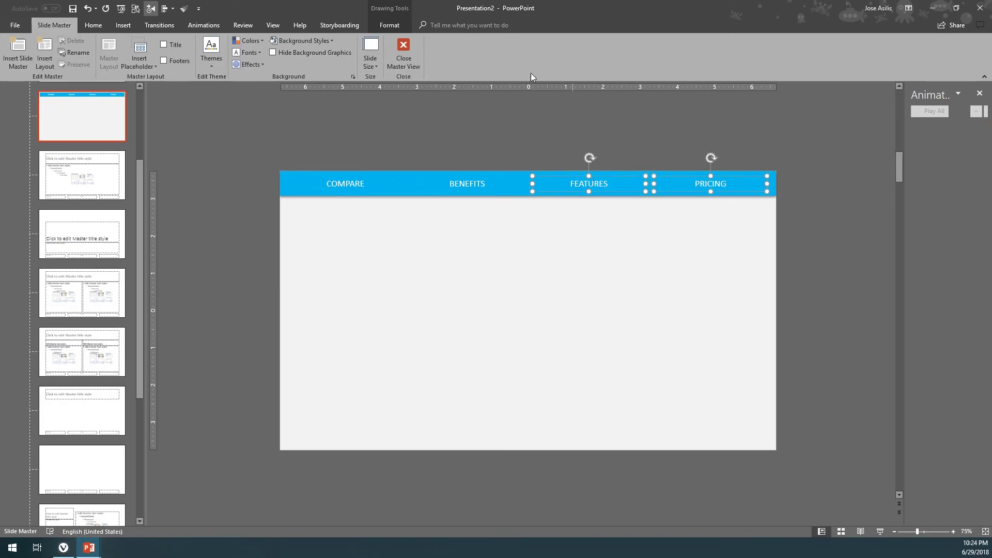
left_click(410, 53)
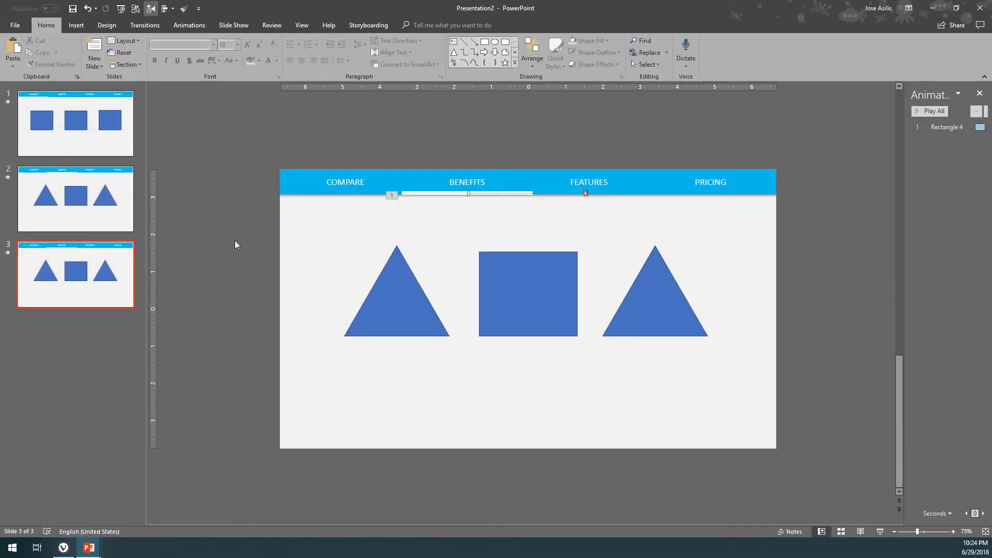
key("ctrl+v")
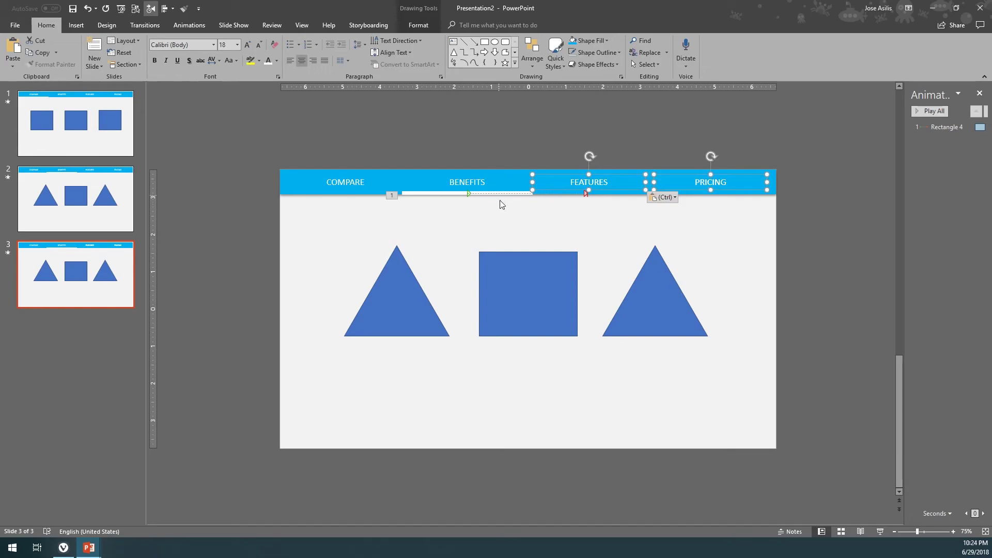
- Move the white indicator strip on slide 3 from under BENEFITS to under FEATURES
key("Escape")
left_click(493, 194)
left_click(557, 176, "shift")
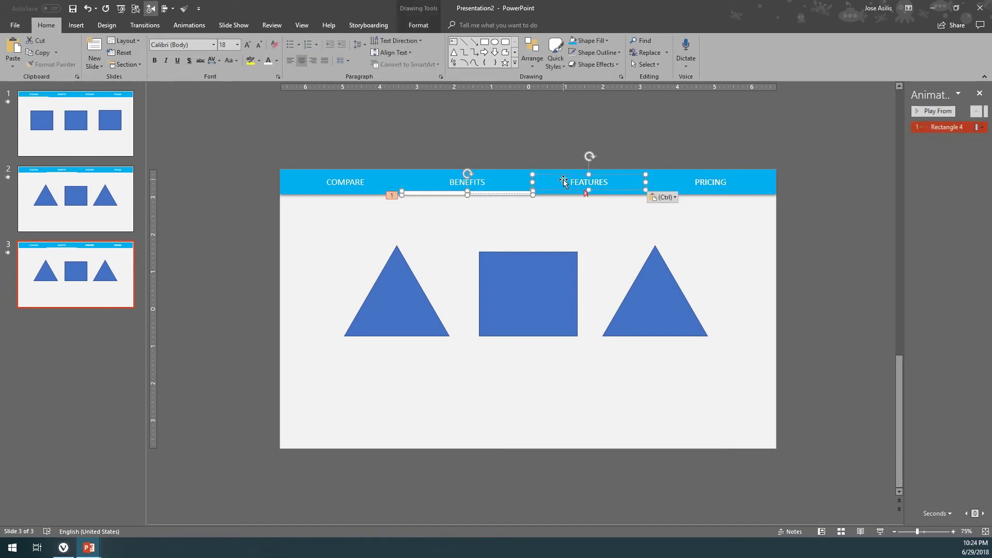
left_click(511, 193)
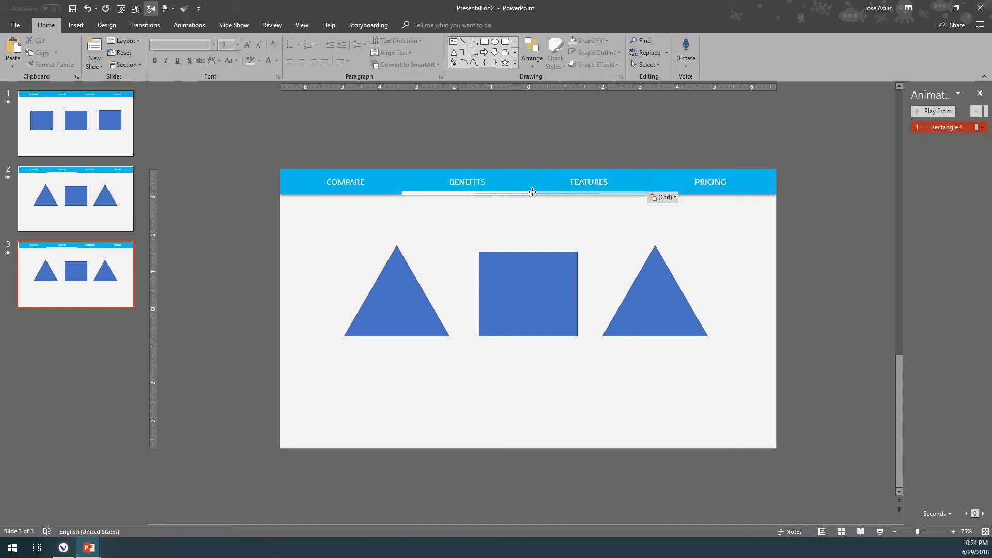
left_click(602, 191)
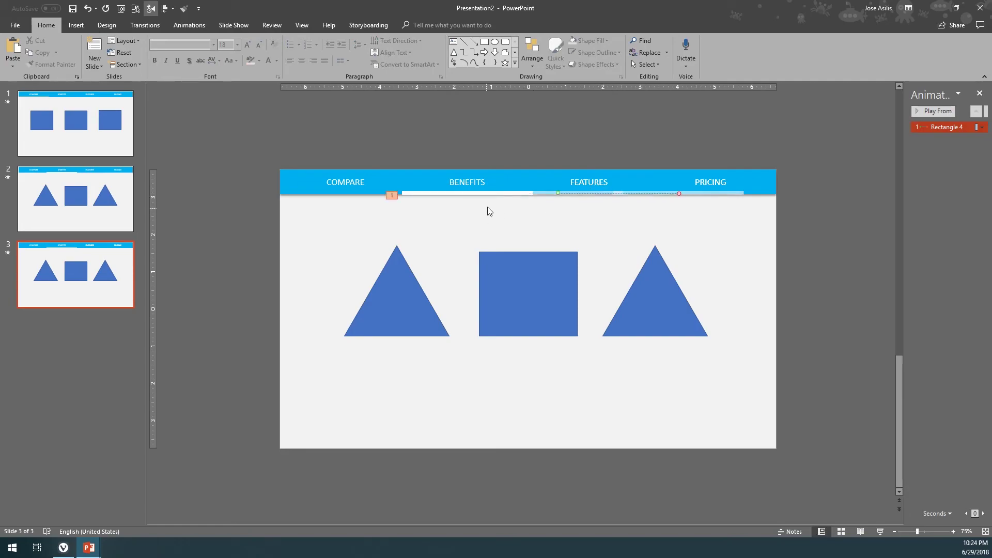
left_click_drag(424, 193, 553, 196)
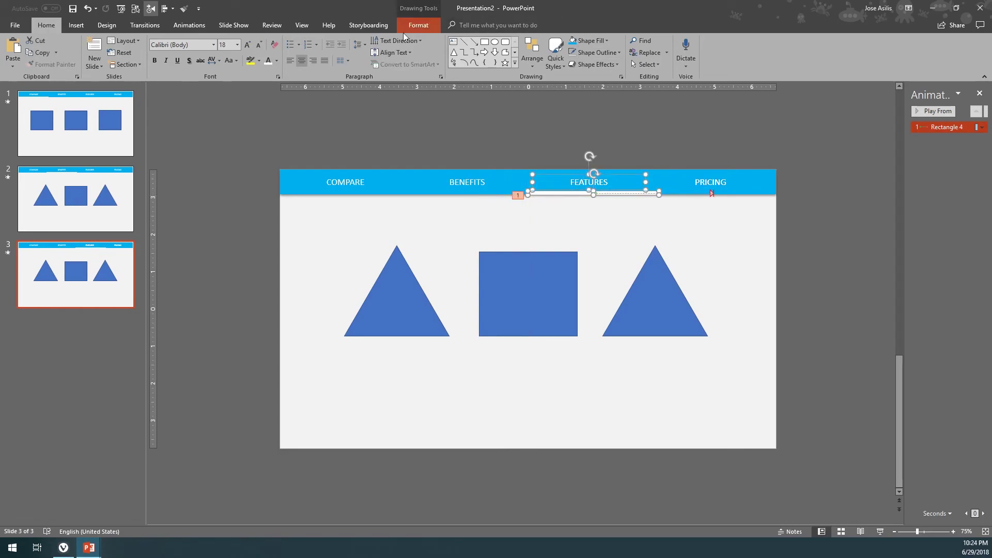
- Align the white strip and the pasted FEATURES label by their centers, and nudge both left onto the layout's FEATURES label
left_click(166, 9)
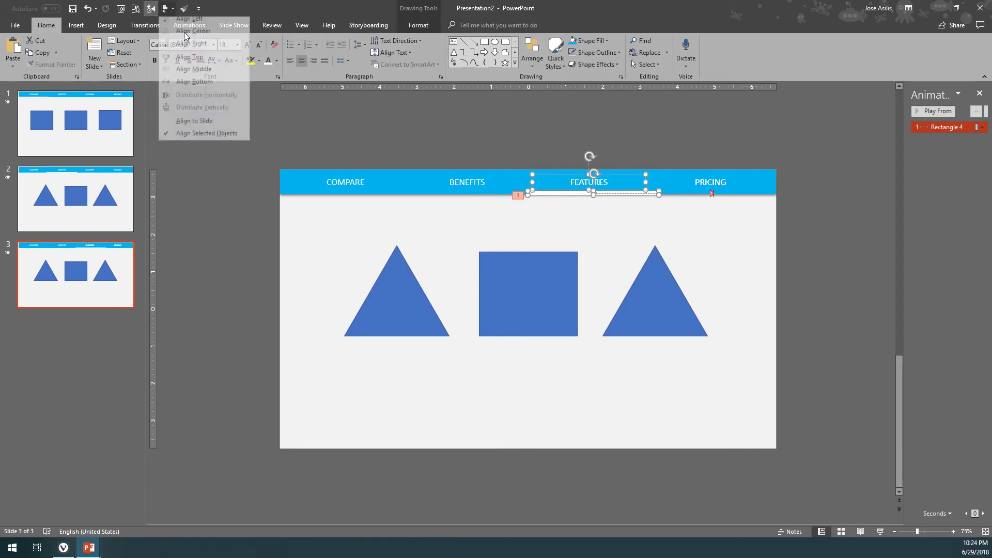
left_click(192, 36)
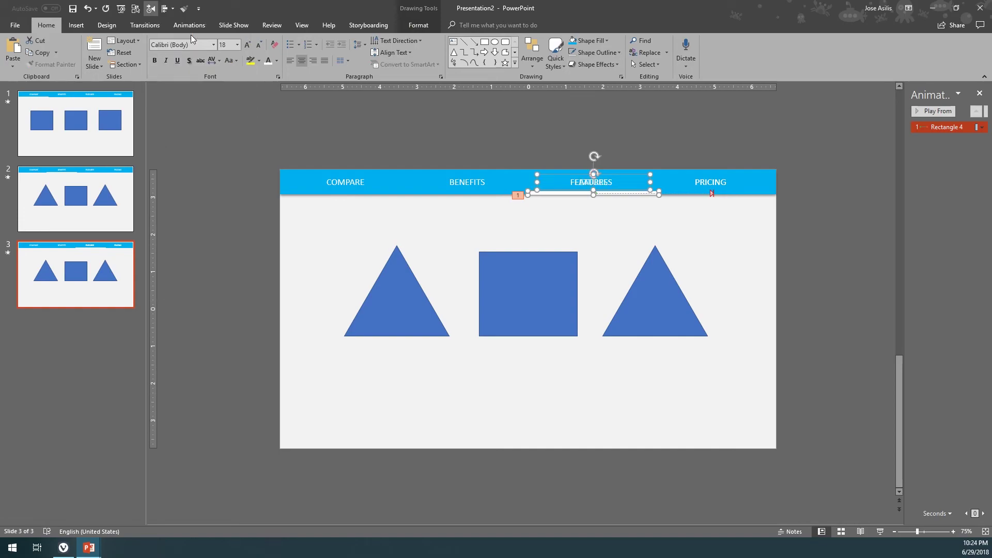
key("ctrl+Left")
key("ctrl+Left")
key("ctrl+Left")
key("ctrl+Left")
key("ctrl+Left")
key("ctrl+Left")
key("ctrl+Left")
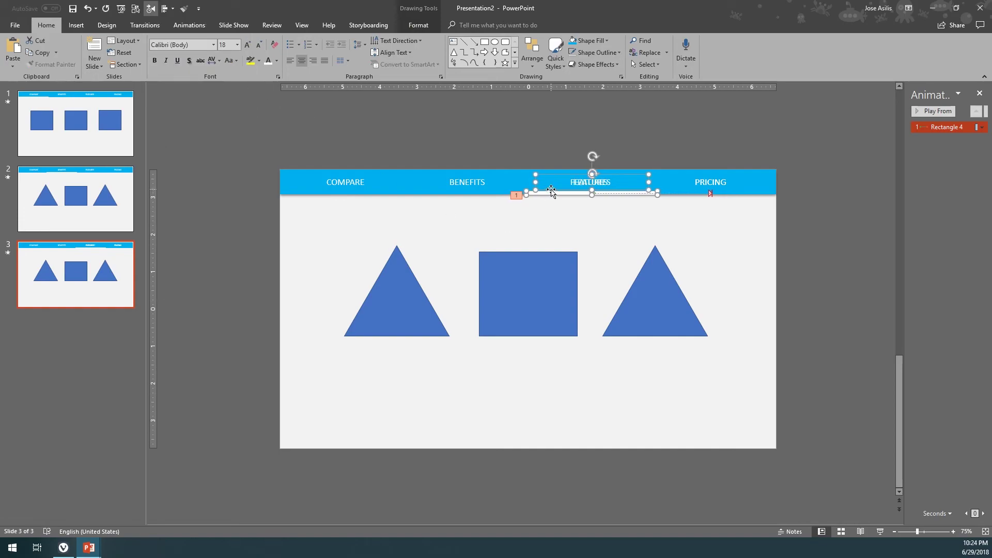
key("ctrl+Left")
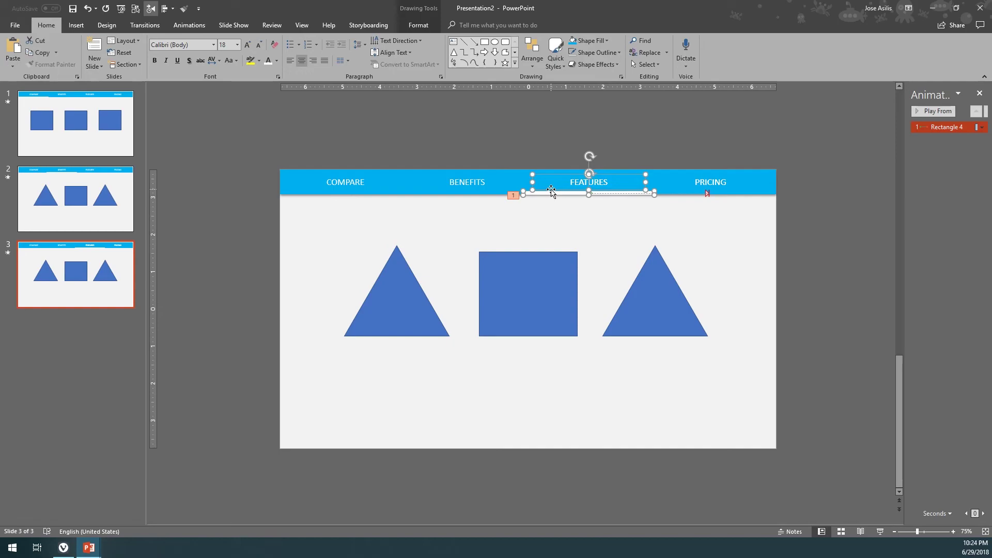
- Duplicate slide 3, the one with the strip under FEATURES
left_click(65, 300)
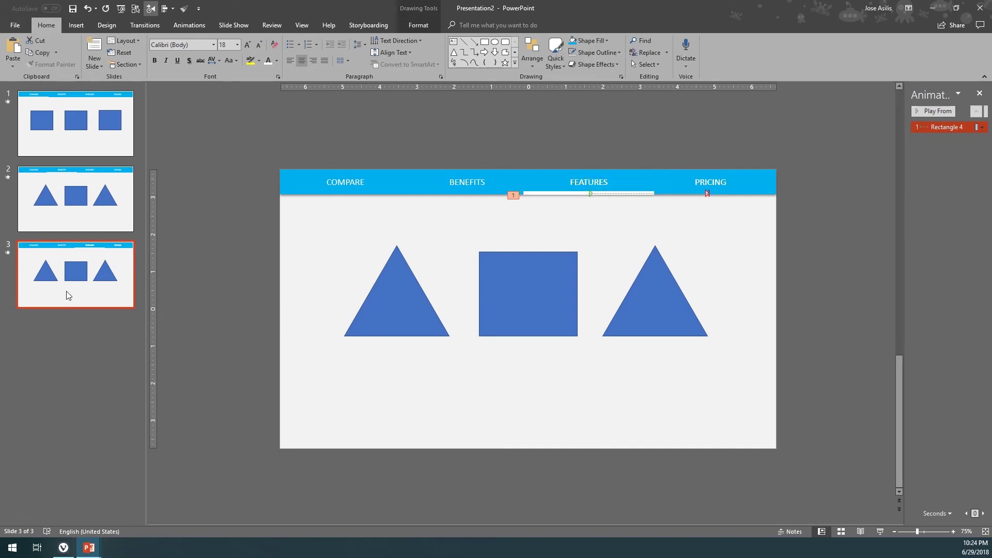
right_click(68, 292)
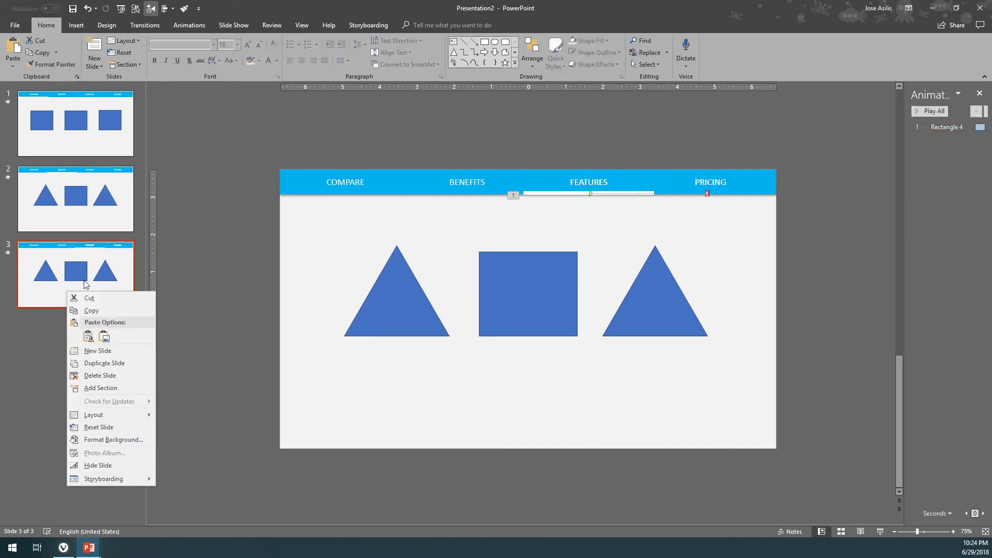
left_click(100, 361)
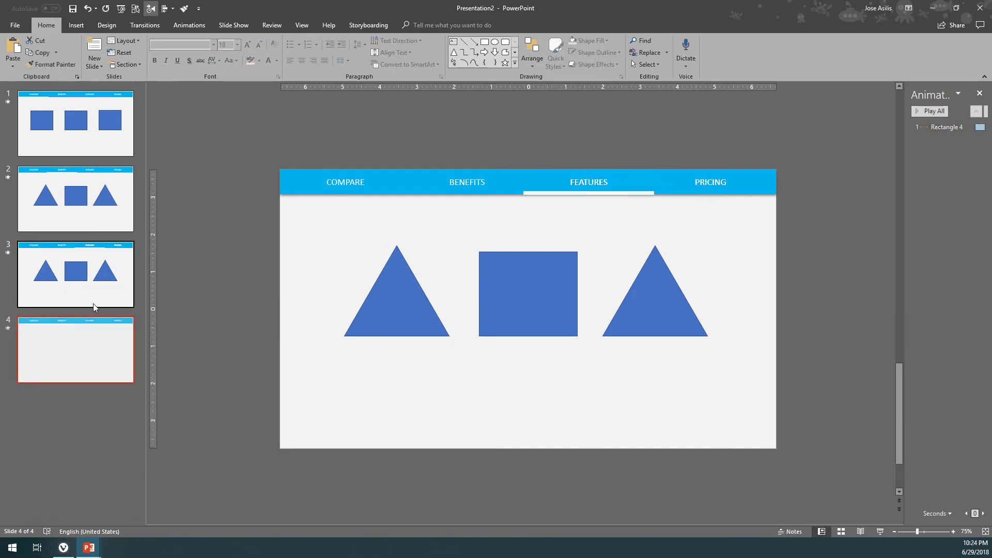
- Delete the pasted FEATURES and PRICING labels from slide 3 and open slide 4
left_click(620, 186)
left_click(688, 184, "shift")
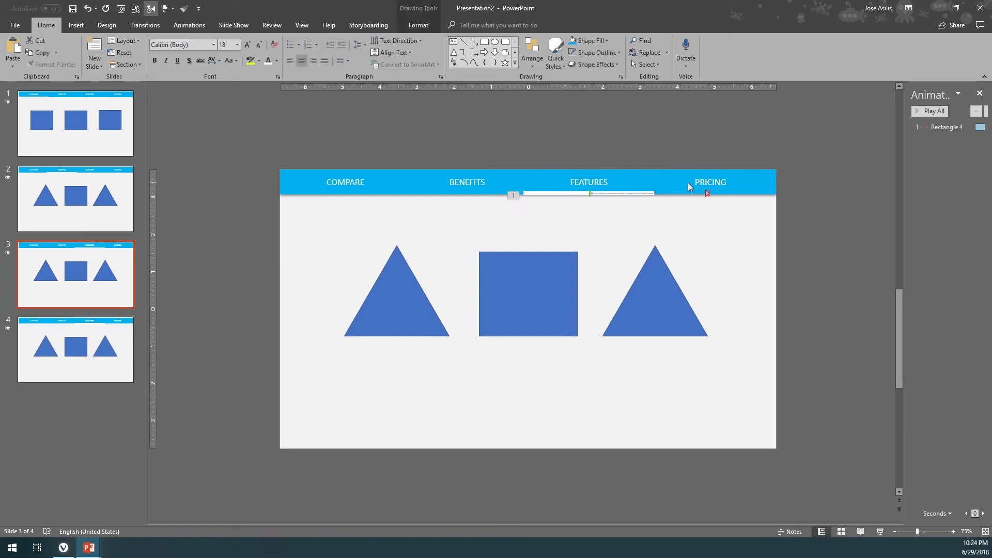
left_click(201, 168)
scroll(201, 168, "up", 1)
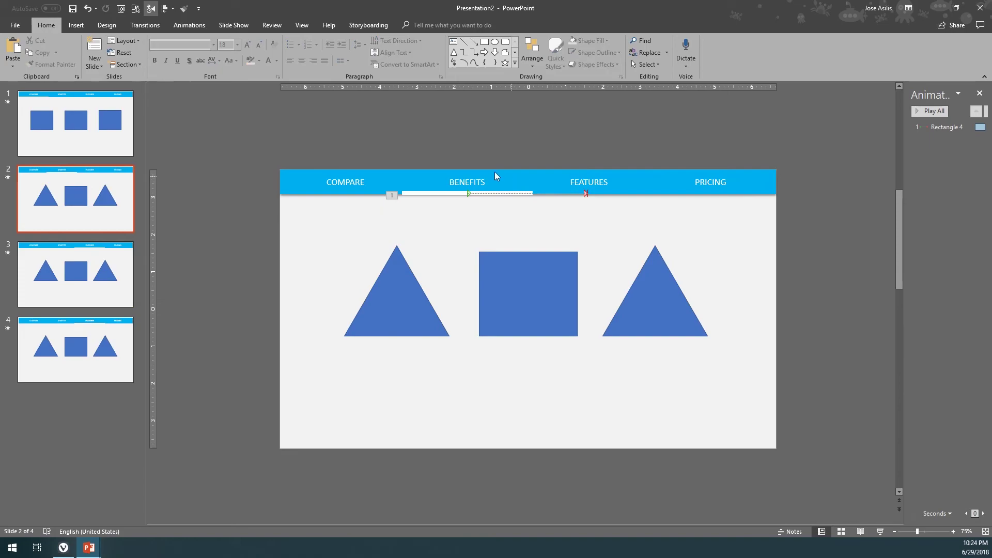
left_click(65, 355)
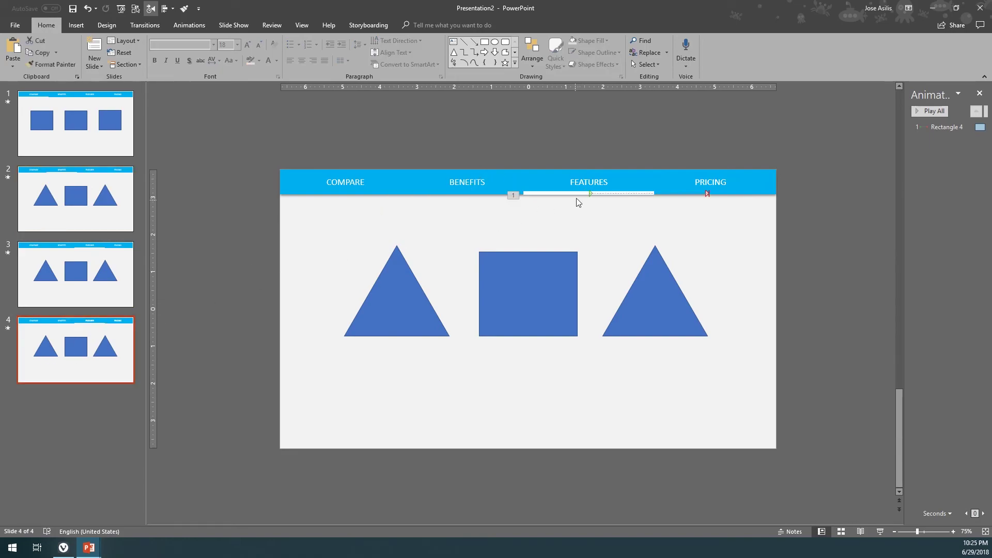
- Move the white indicator strip on slide 4 from under FEATURES to under PRICING, centered on the PRICING label
left_click(708, 176)
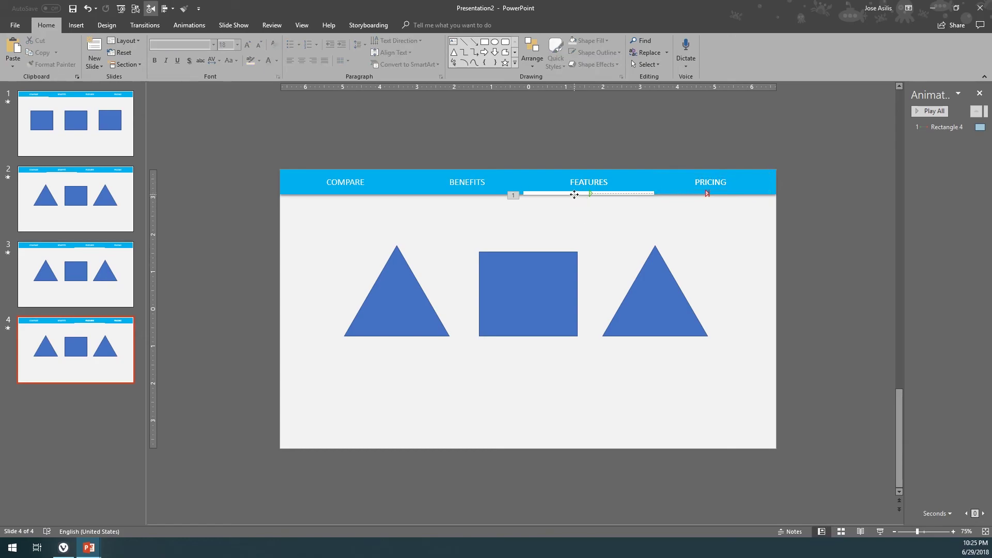
left_click_drag(577, 195, 698, 192)
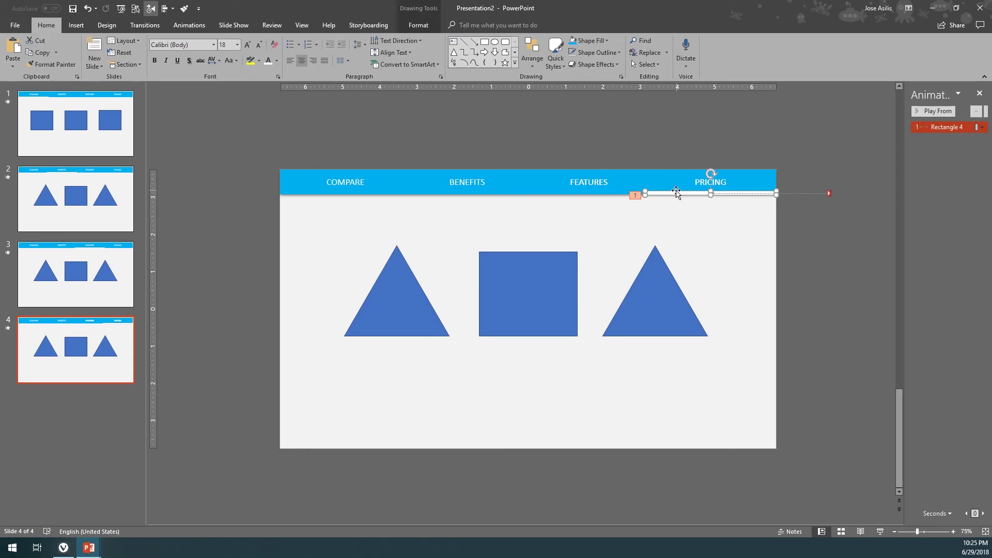
left_click(710, 182, "shift")
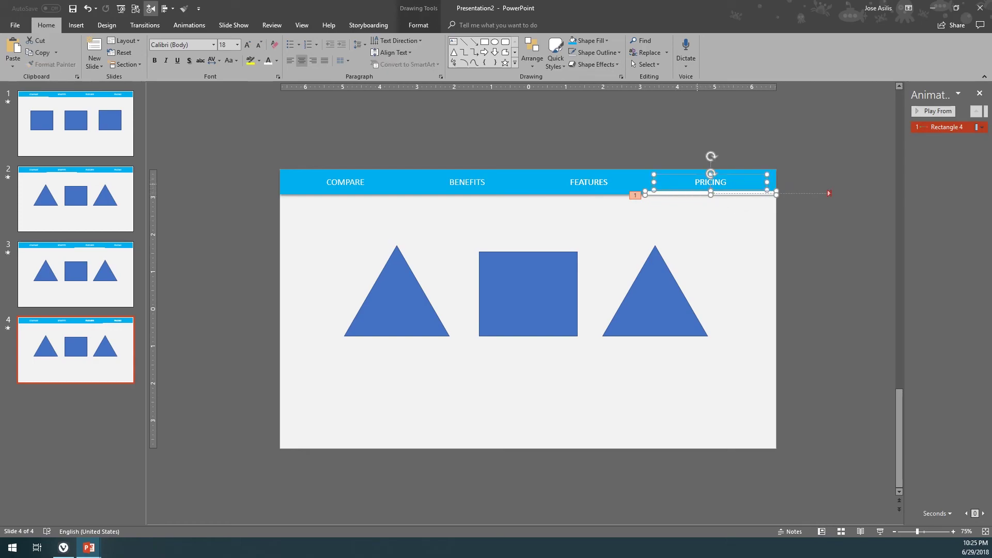
left_click(696, 206)
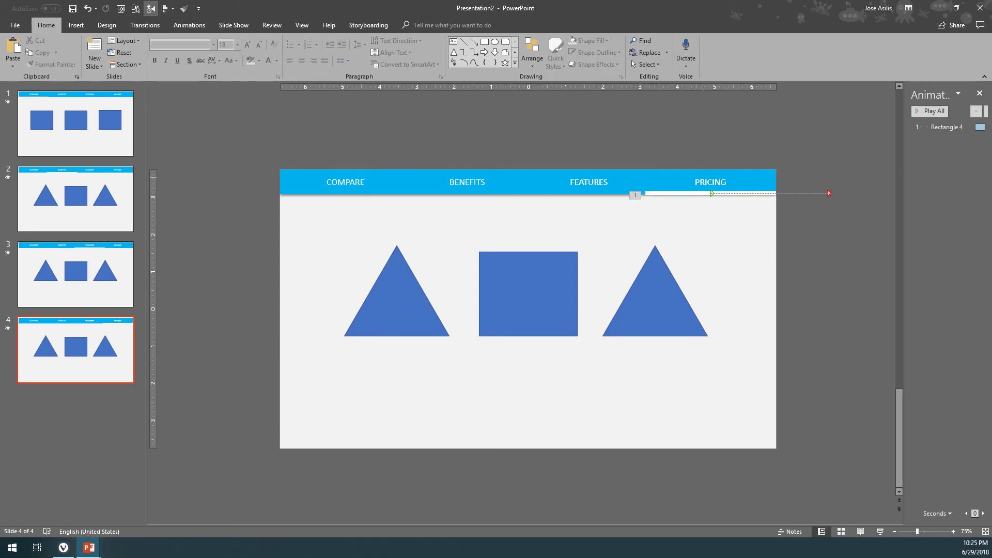
- Remove the motion path animation from the white strip on slide 4
left_click(687, 193)
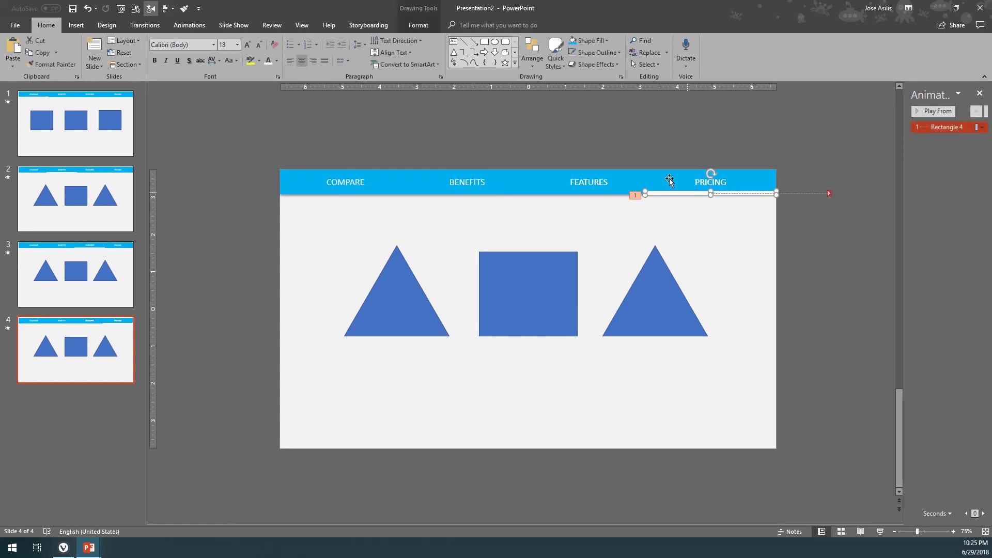
left_click(190, 25)
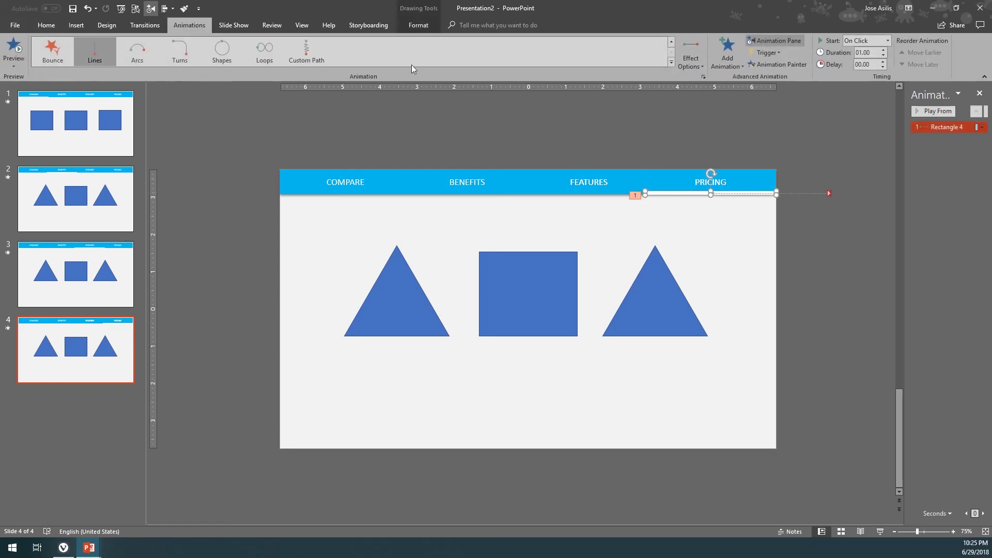
left_click(938, 127)
key("Delete")
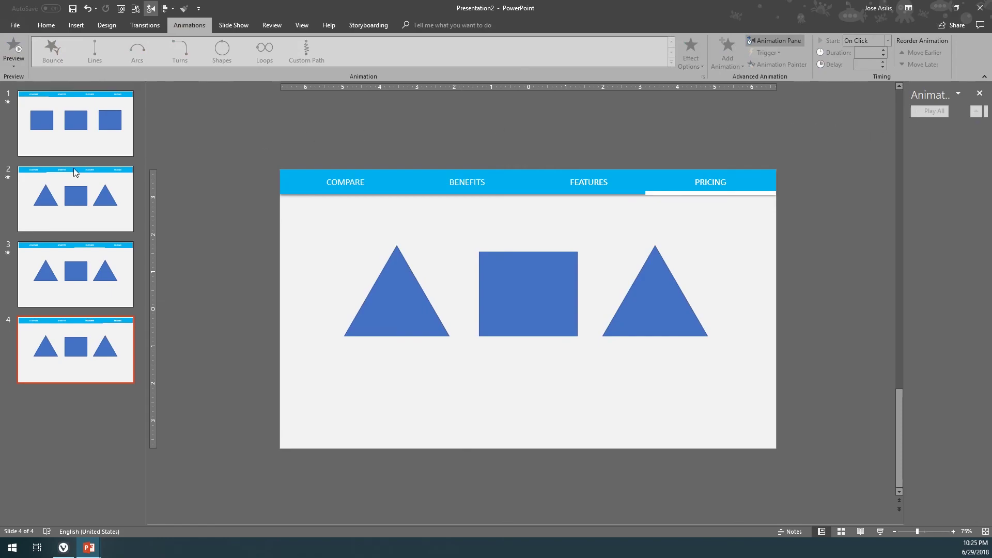
- Replace the triangle below COMPARE on slide 4 with a circle about 2 inches in diameter
left_click(380, 309)
key("Delete")
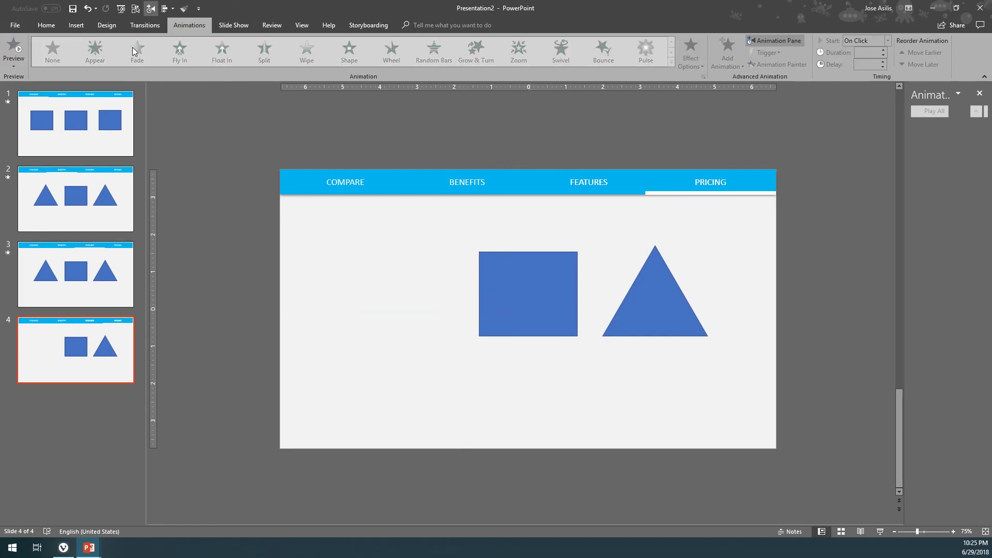
left_click(76, 25)
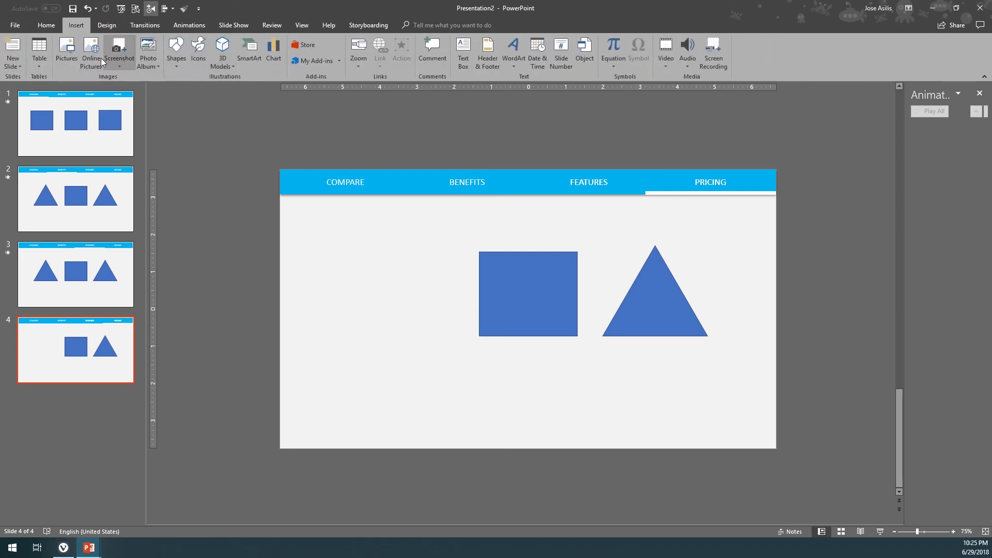
left_click(178, 52)
left_click(212, 89)
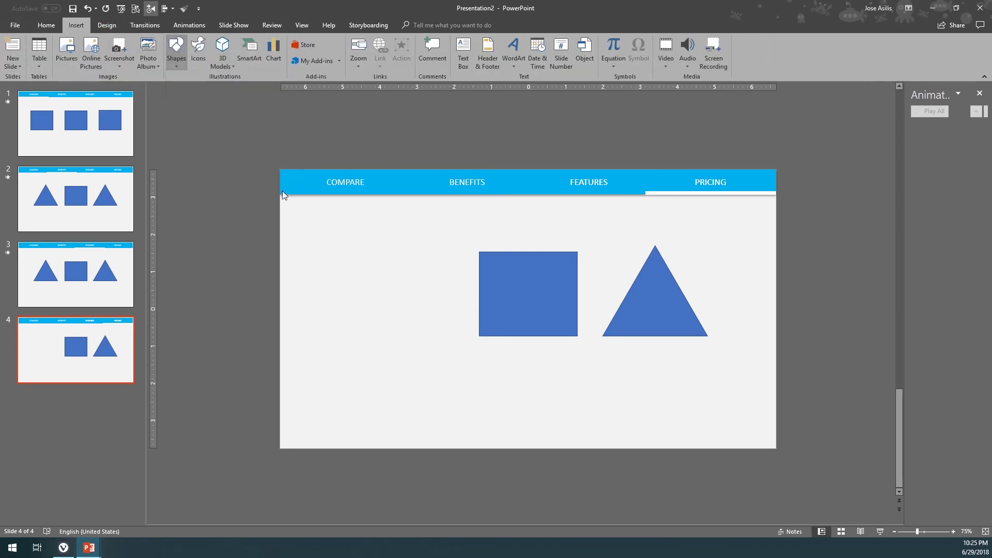
left_click_drag(358, 261, 431, 336)
left_click_drag(380, 291, 374, 284)
- Delete the middle rectangle between the two triangles on slide 3
left_click(63, 268)
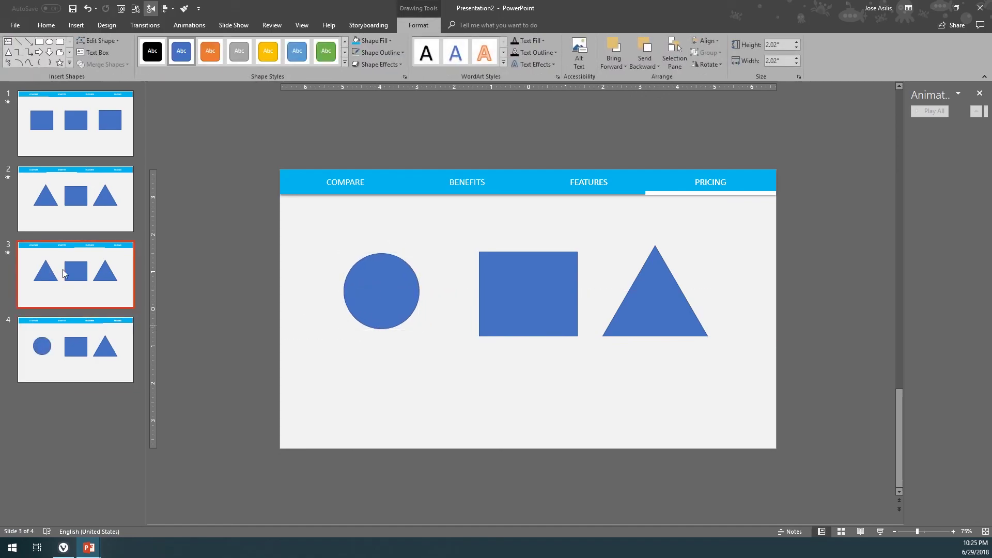
left_click(534, 279)
key("Delete")
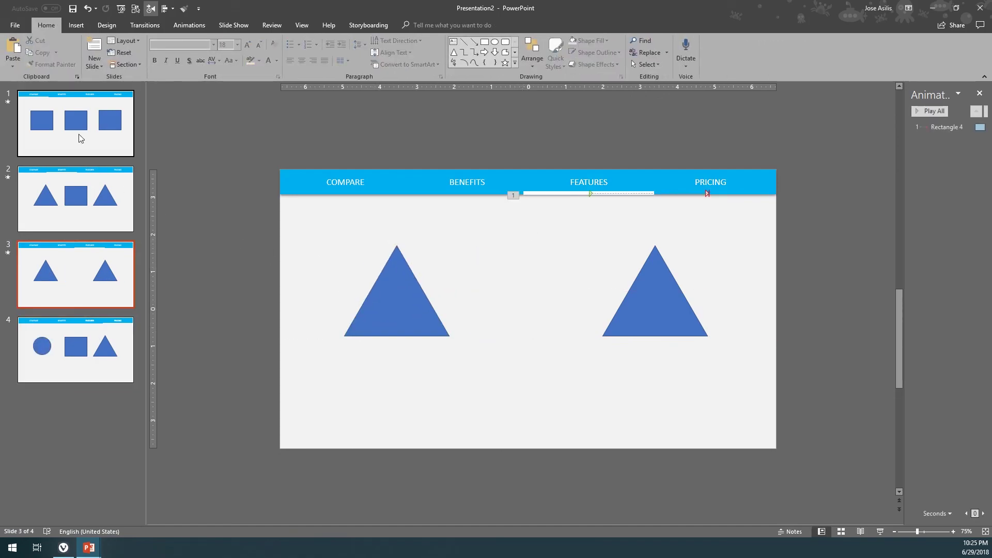
- Play the slide show from slide 1 through the PRICING slide to check the strip's movement, and exit it
left_click(76, 129)
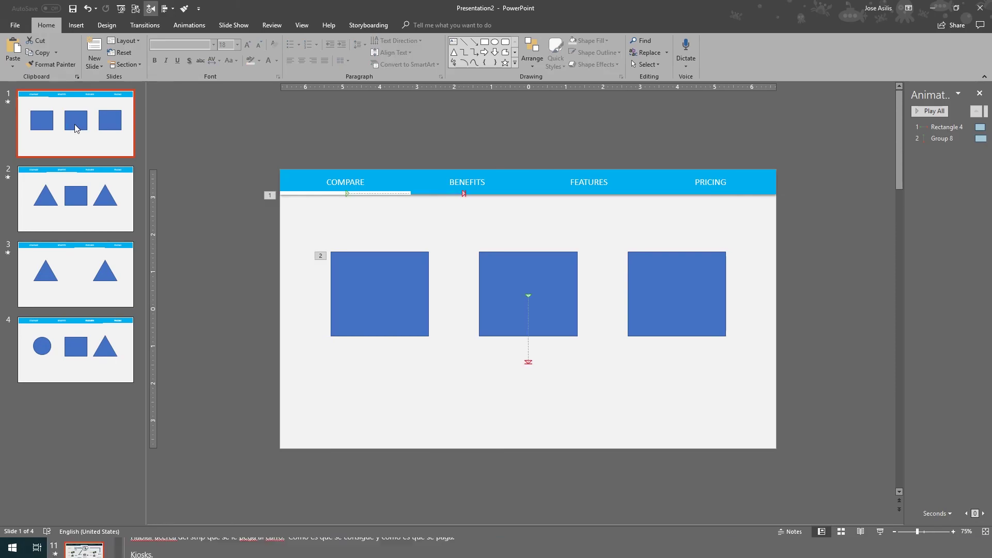
key("F5")
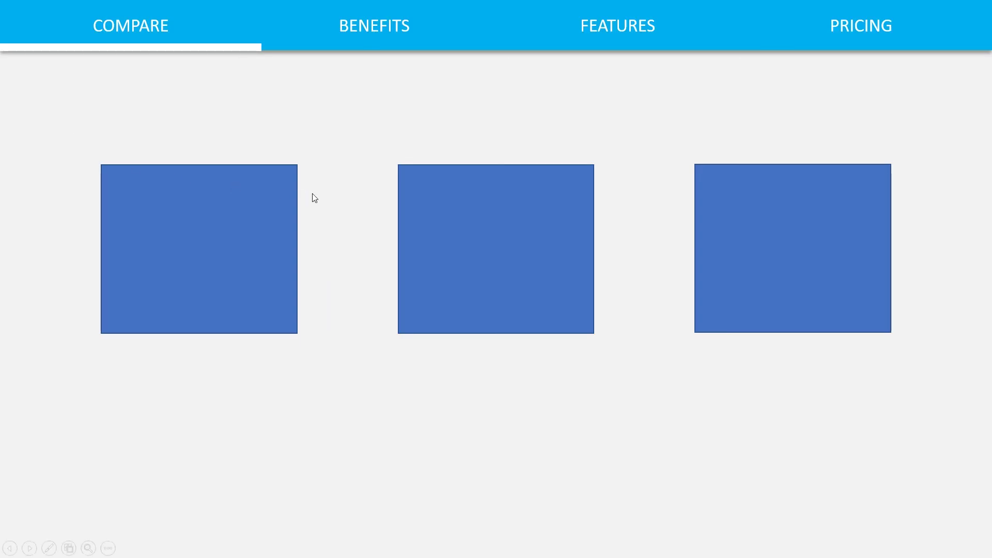
left_click(334, 194)
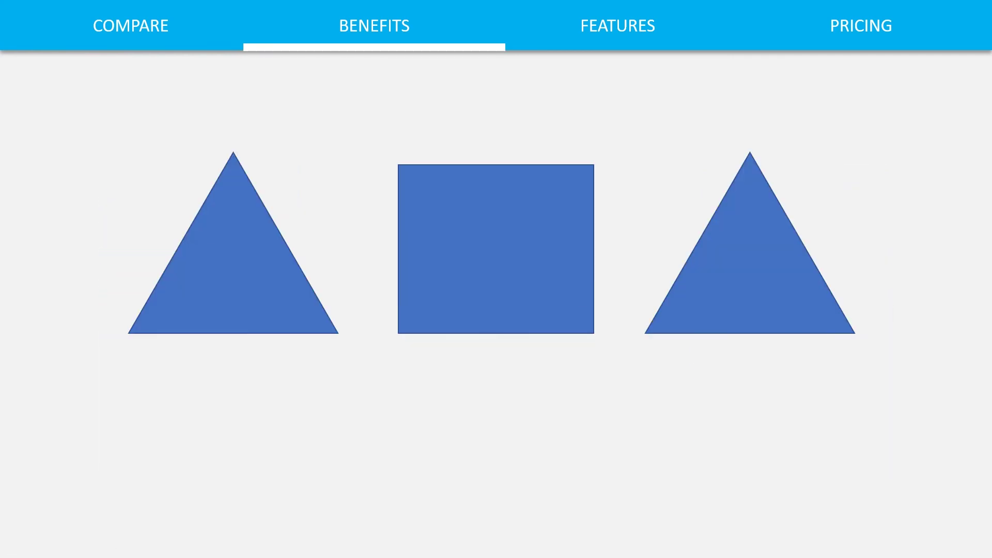
key("Right")
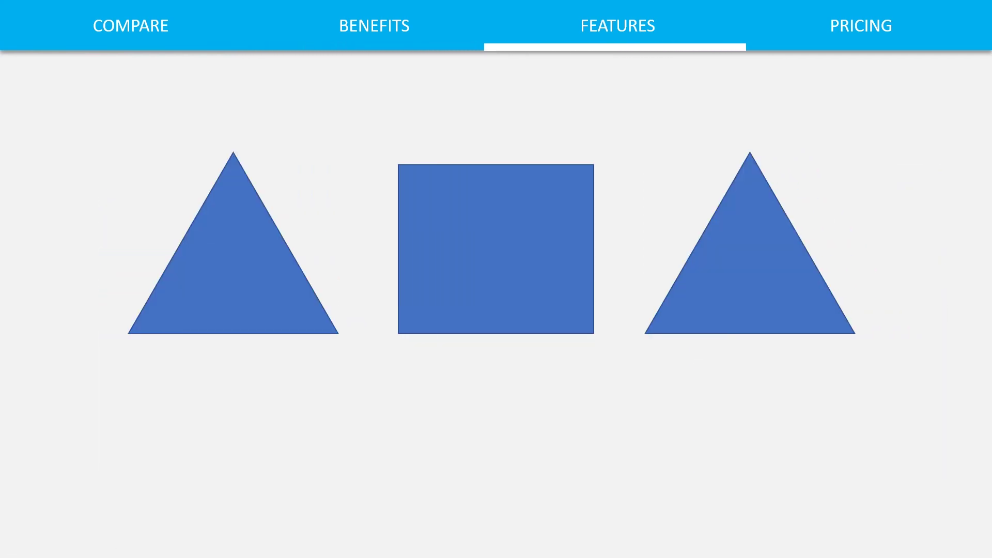
key("Right")
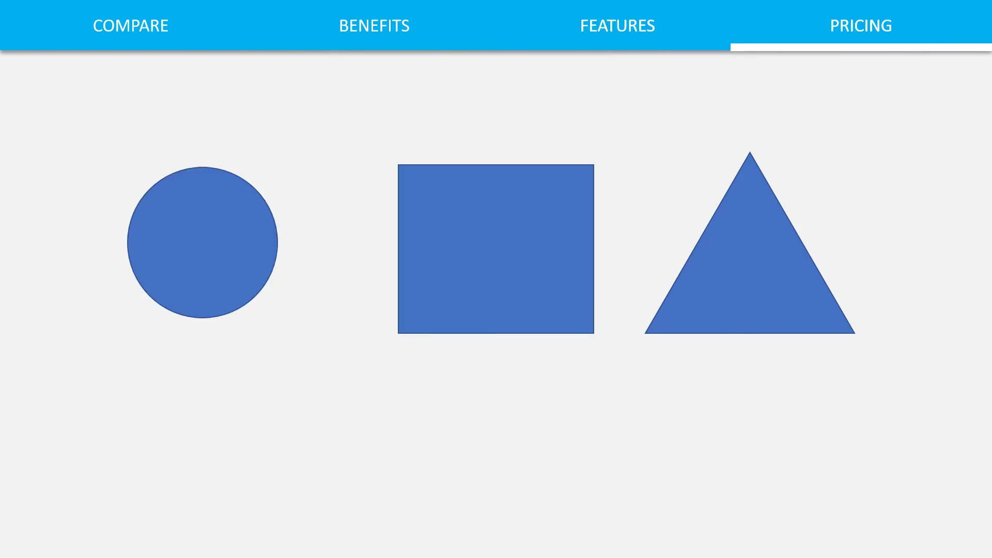
key("Escape")
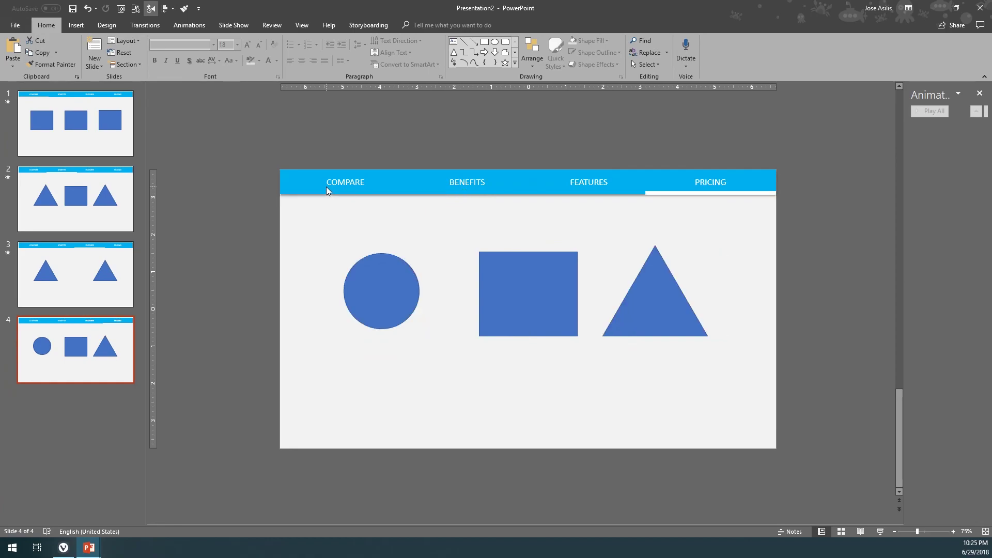